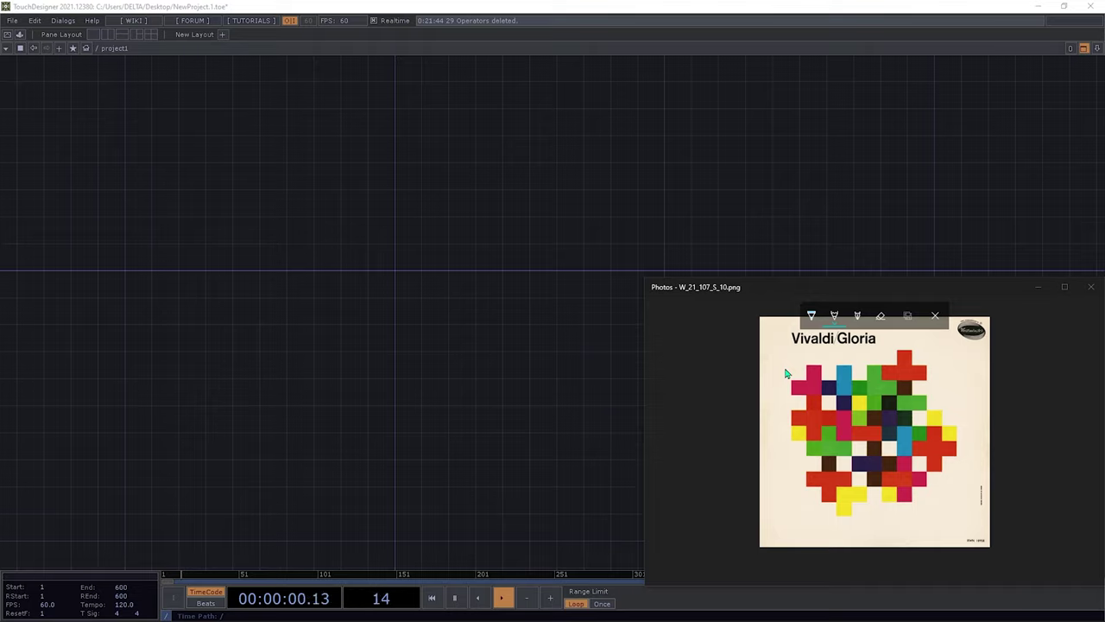
# Add a Constant CHOP to the empty project network and show its parameters
pyautogui.click(530, 262)
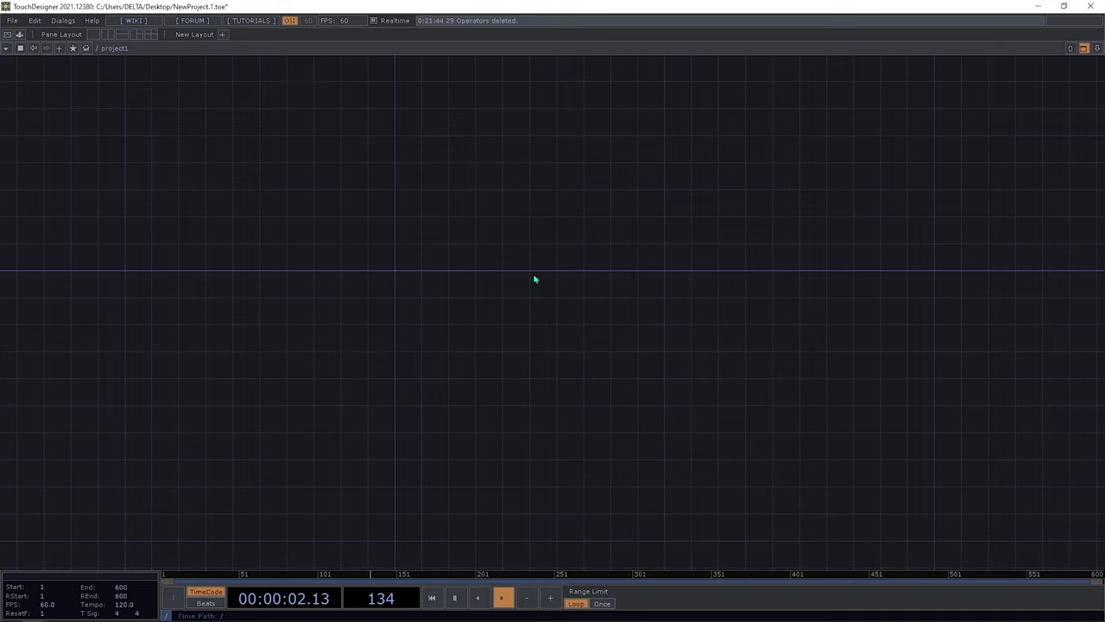
pyautogui.moveTo(414, 217); pyautogui.dragTo(394, 296)
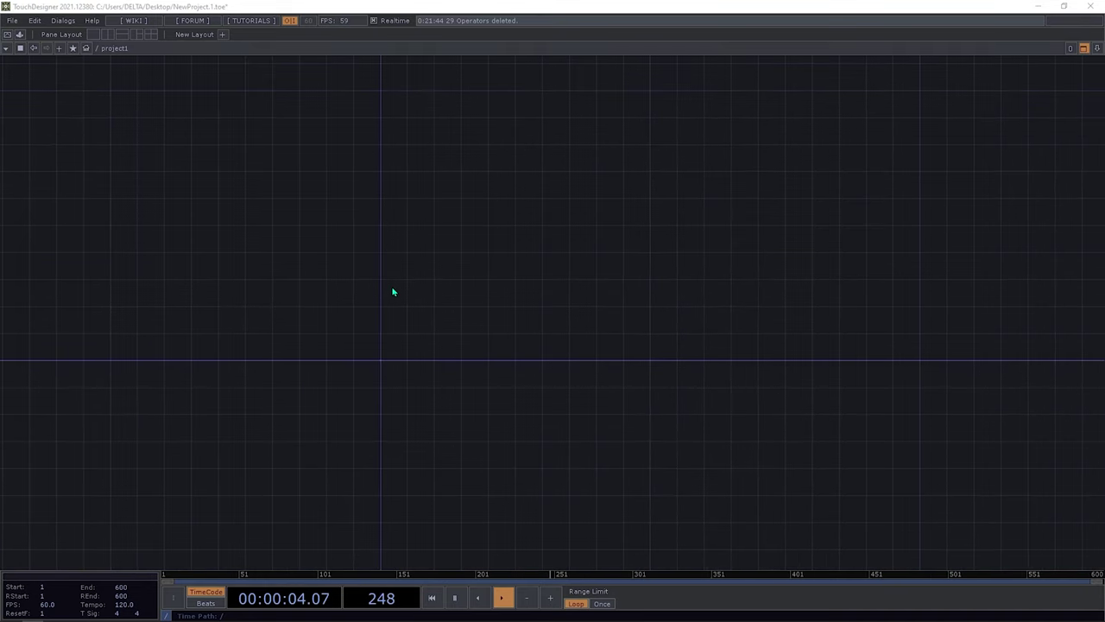
pyautogui.press('Tab')
pyautogui.write('const')
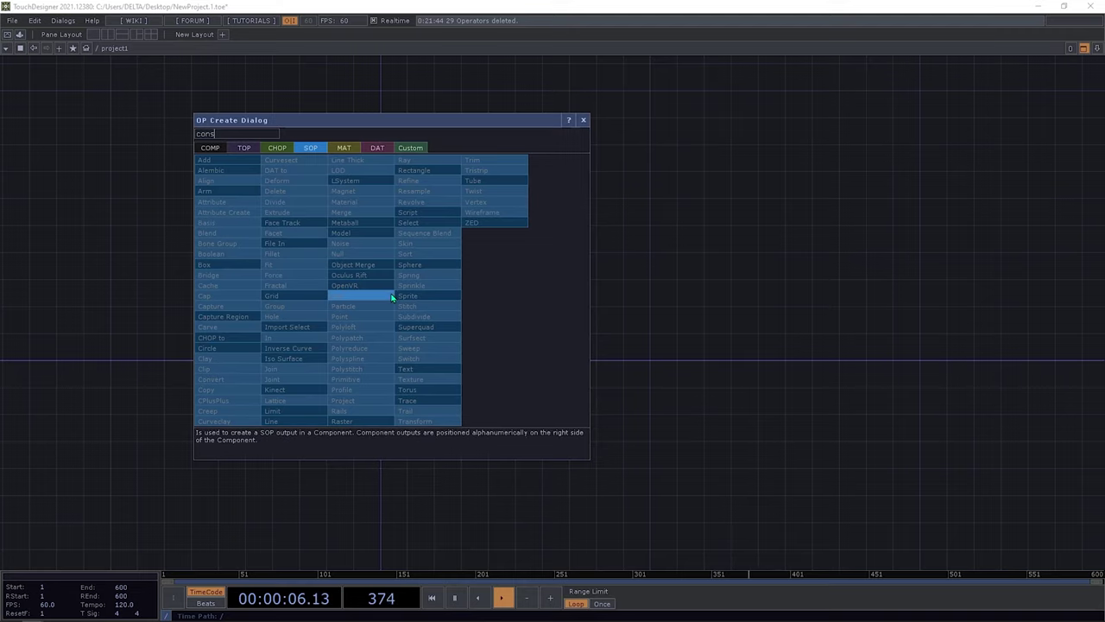
pyautogui.click(277, 148)
pyautogui.click(281, 183)
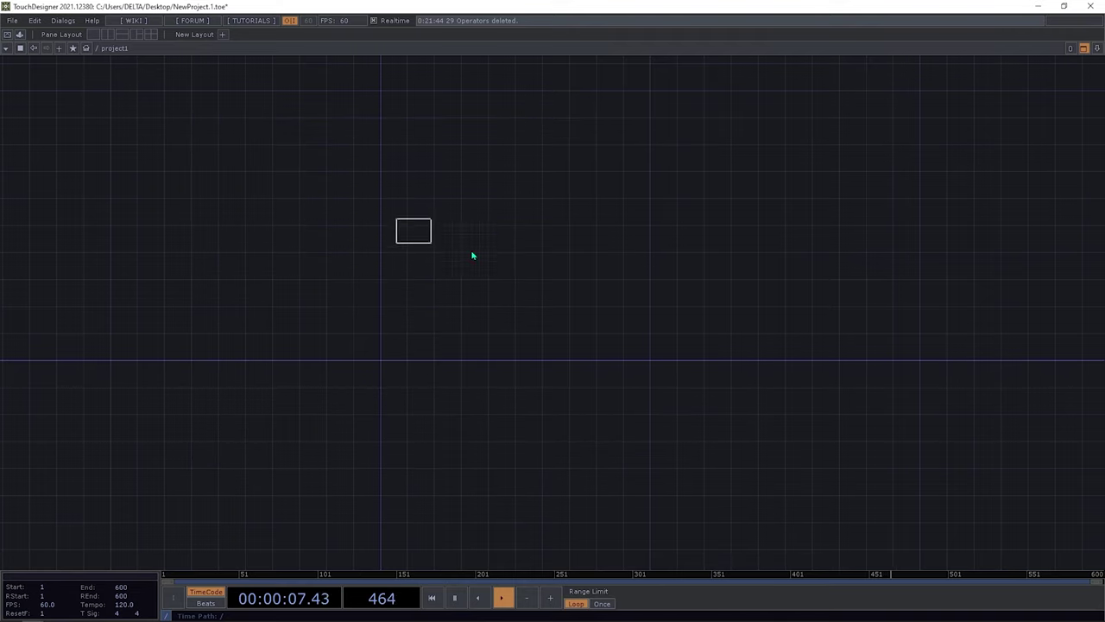
pyautogui.click(400, 243)
pyautogui.moveTo(399, 244); pyautogui.dragTo(395, 244)
pyautogui.press('p')
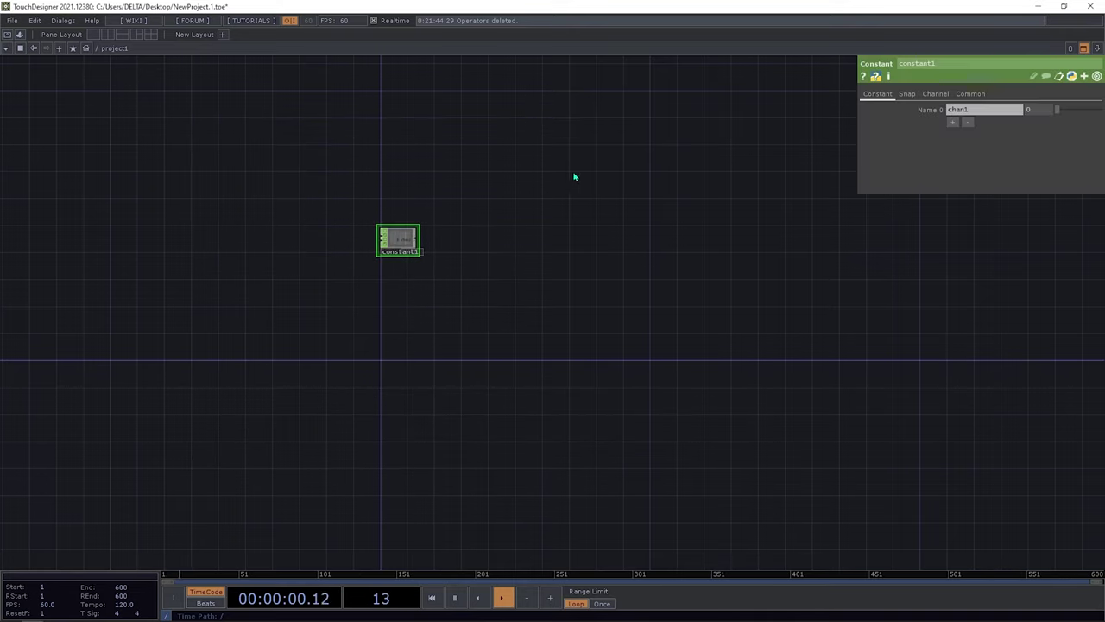
# Name the Constant CHOP's first channel quantity and set its value to 25
pyautogui.click(985, 110)
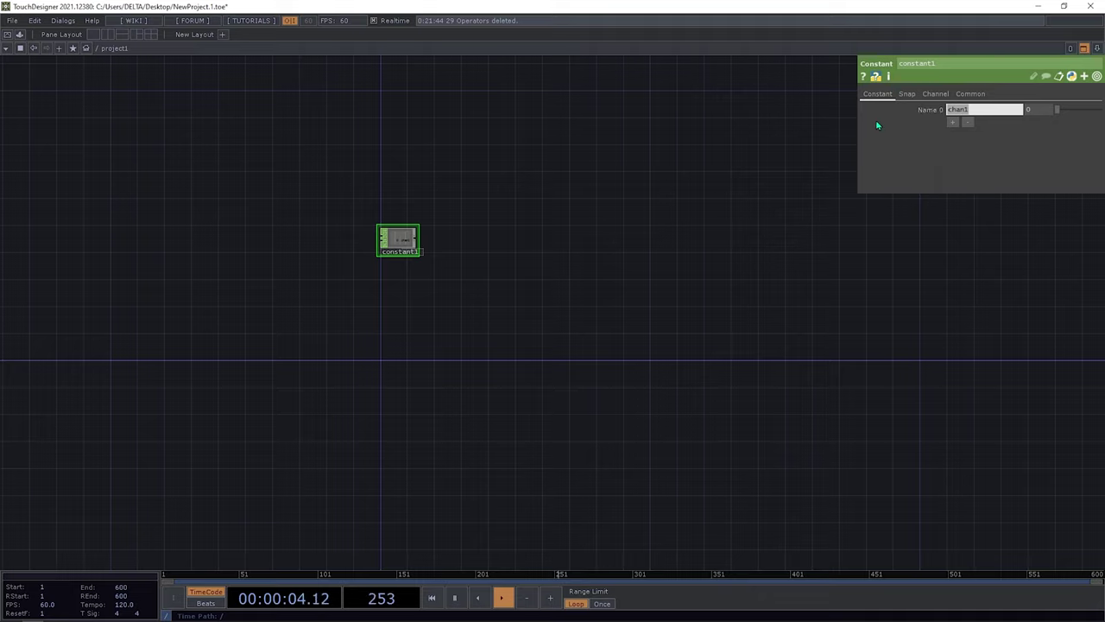
pyautogui.write('cquant25')
pyautogui.press('Return')
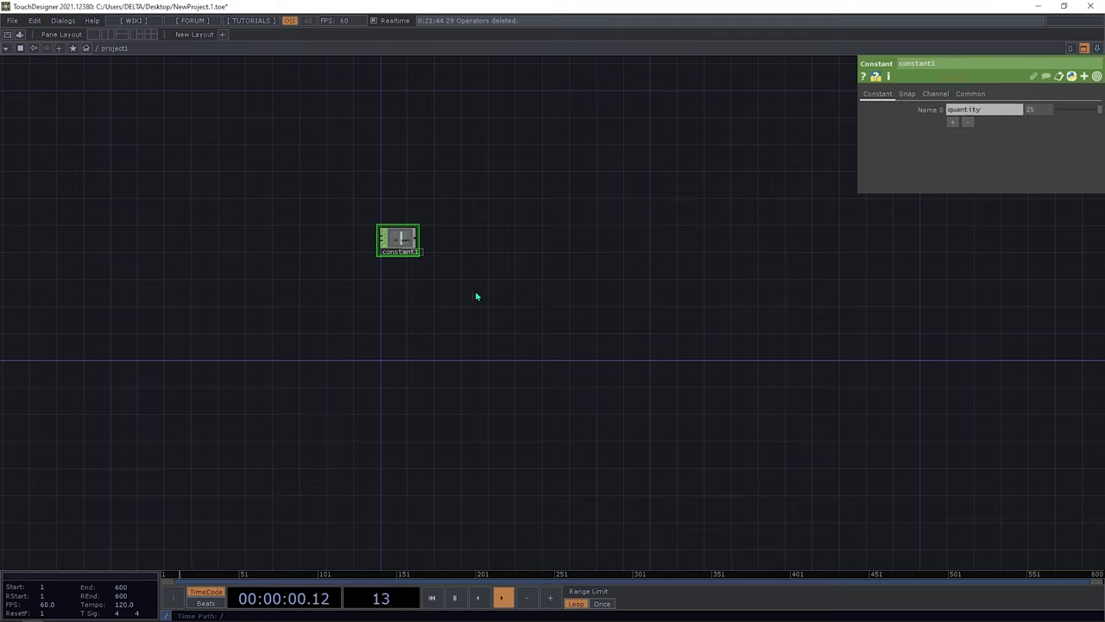
# Add a Rectangle SOP below the Constant CHOP and paste a copy of it directly underneath
pyautogui.press('Tab')
pyautogui.click(393, 153)
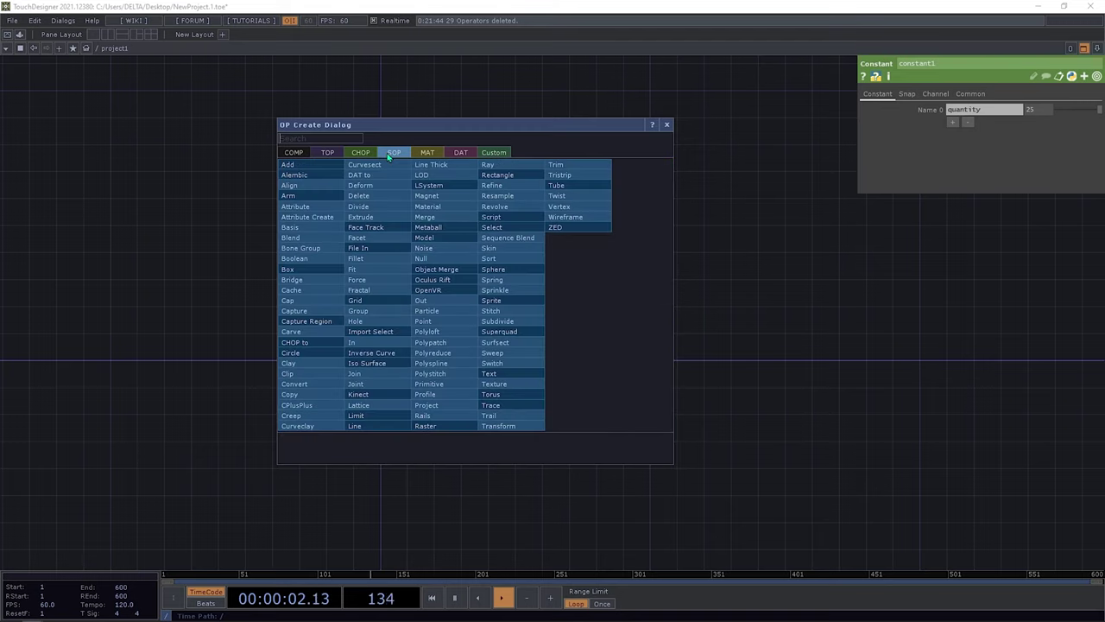
pyautogui.click(510, 176)
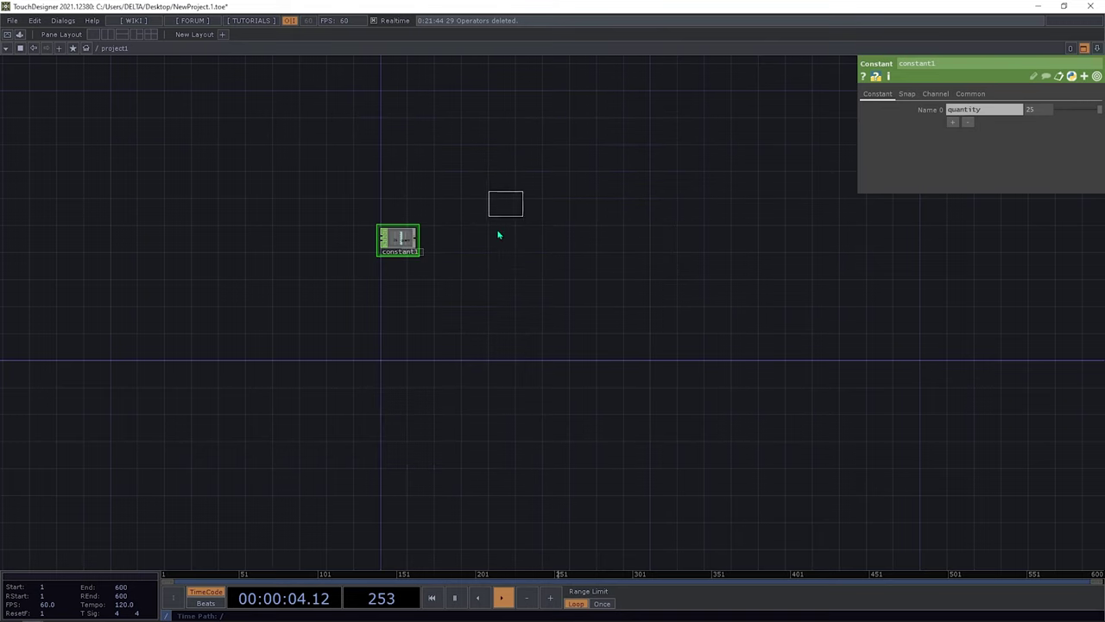
pyautogui.click(476, 294)
pyautogui.scroll(4, 476, 298)
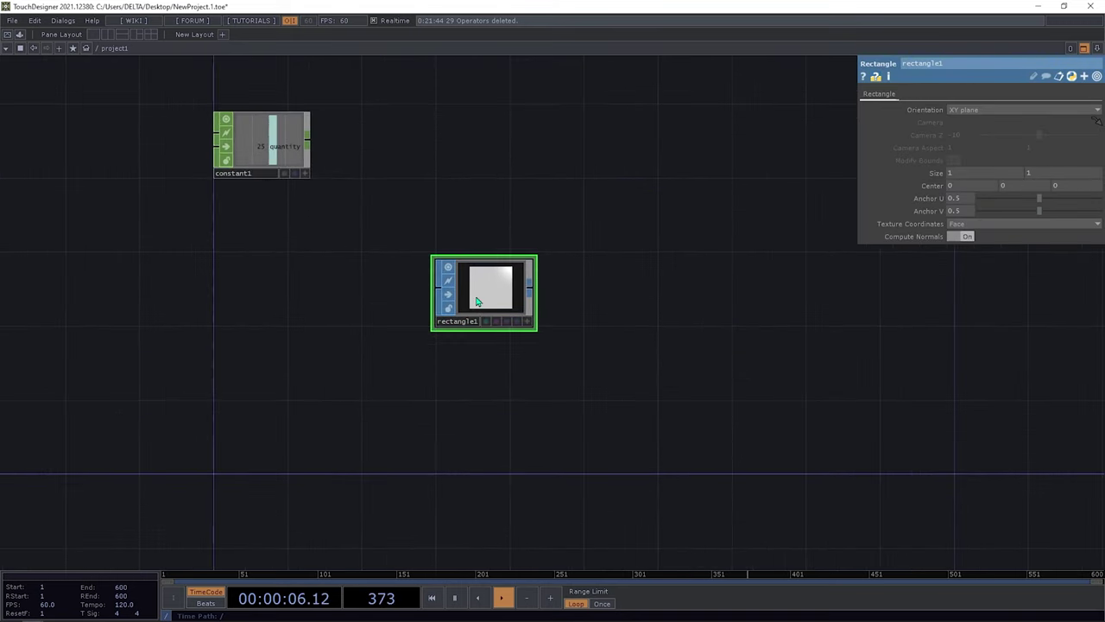
pyautogui.hotkey('ctrl', 'c')
pyautogui.hotkey('ctrl', 'v')
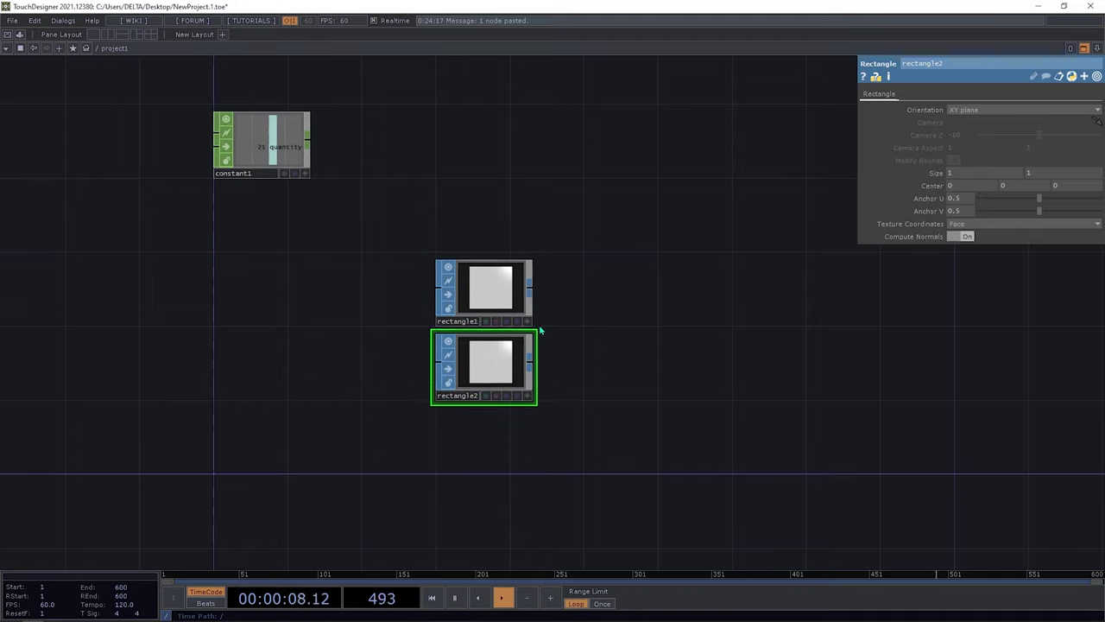
# Add a Merge SOP beside the rectangles and wire both of them into it
pyautogui.press('Tab')
pyautogui.write('merg')
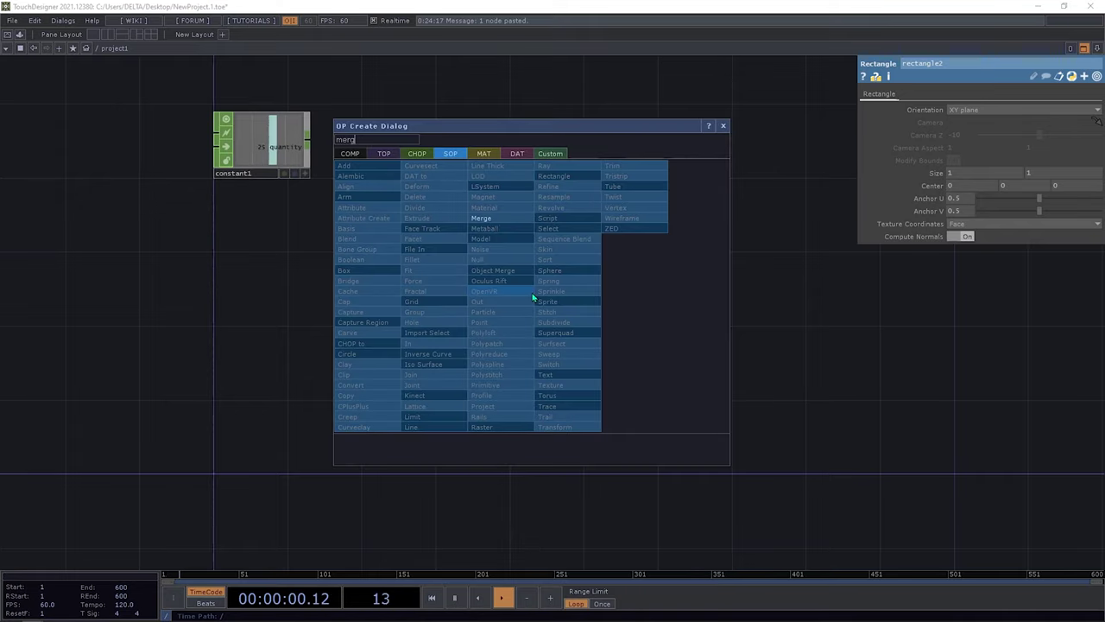
pyautogui.click(492, 218)
pyautogui.click(587, 329)
pyautogui.moveTo(529, 358); pyautogui.dragTo(612, 336)
pyautogui.moveTo(712, 350); pyautogui.dragTo(609, 355)
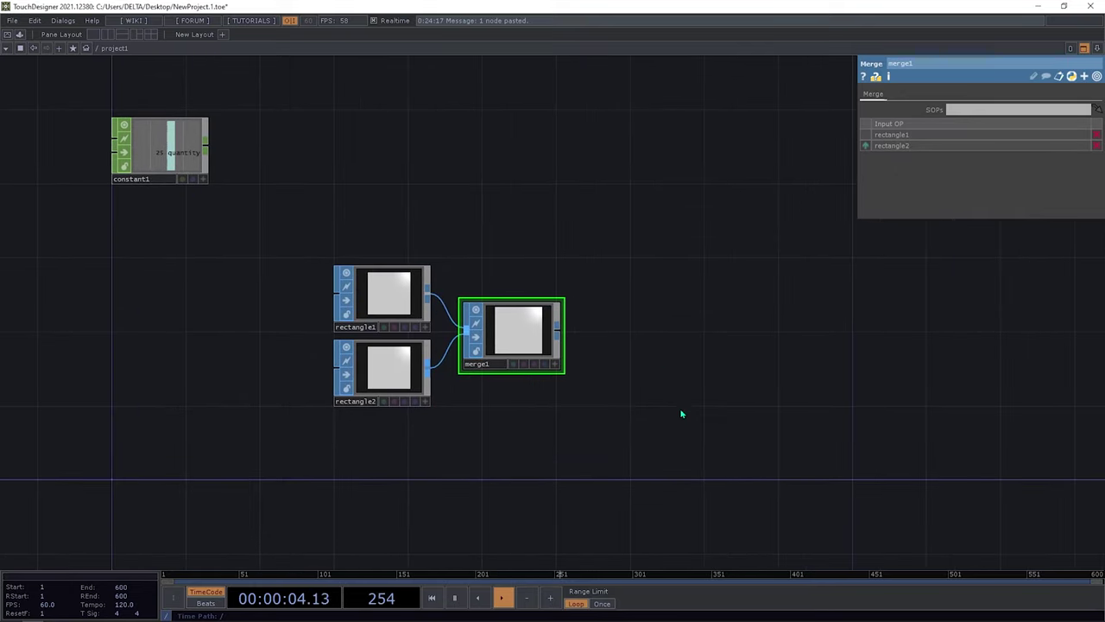
# Add a Geometry COMP fed by the Merge SOP's output, leaving a wide gap between the two
pyautogui.moveTo(616, 425); pyautogui.dragTo(420, 373)
pyautogui.scroll(-3, 454, 395)
pyautogui.moveTo(454, 396); pyautogui.dragTo(331, 309, button='right')
pyautogui.moveTo(330, 309); pyautogui.dragTo(324, 338)
pyautogui.click(454, 317)
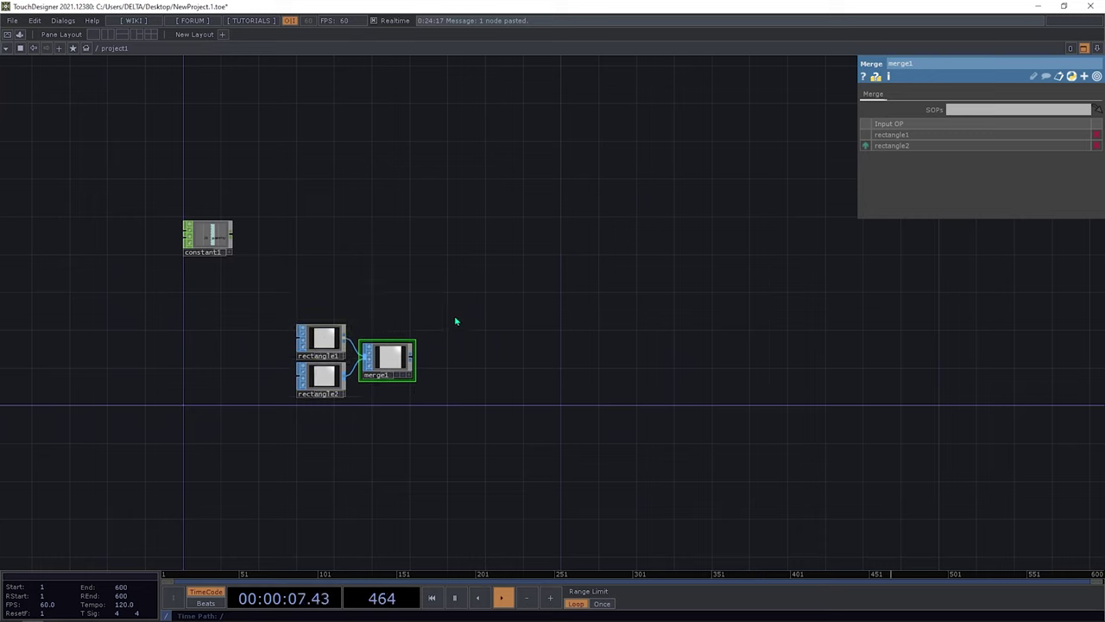
pyautogui.rightClick(414, 359)
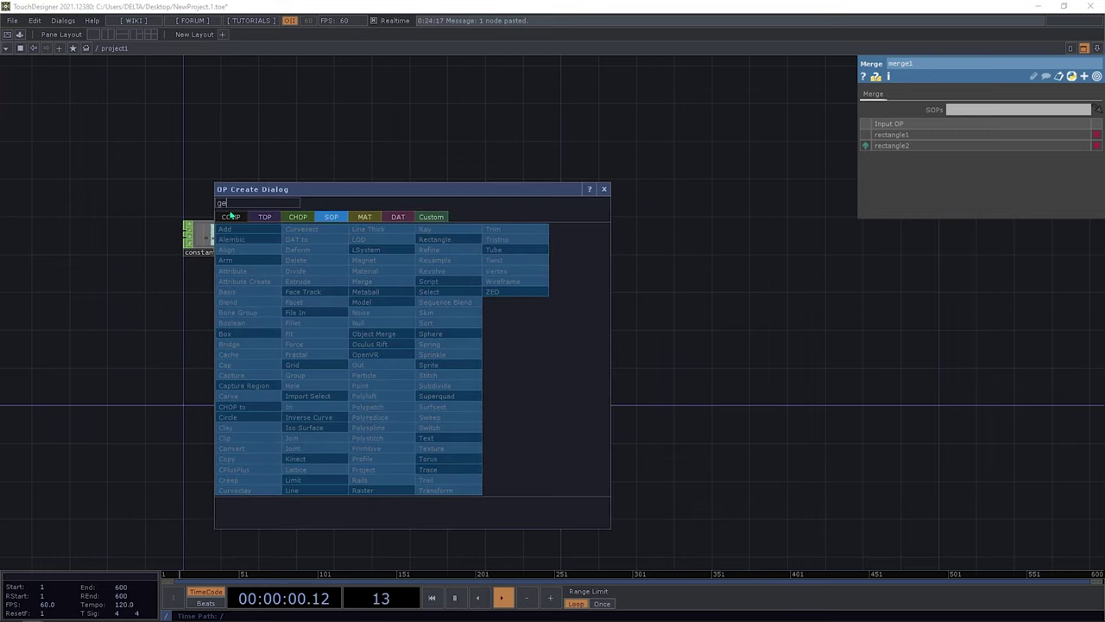
pyautogui.write('ge')
pyautogui.click(235, 312)
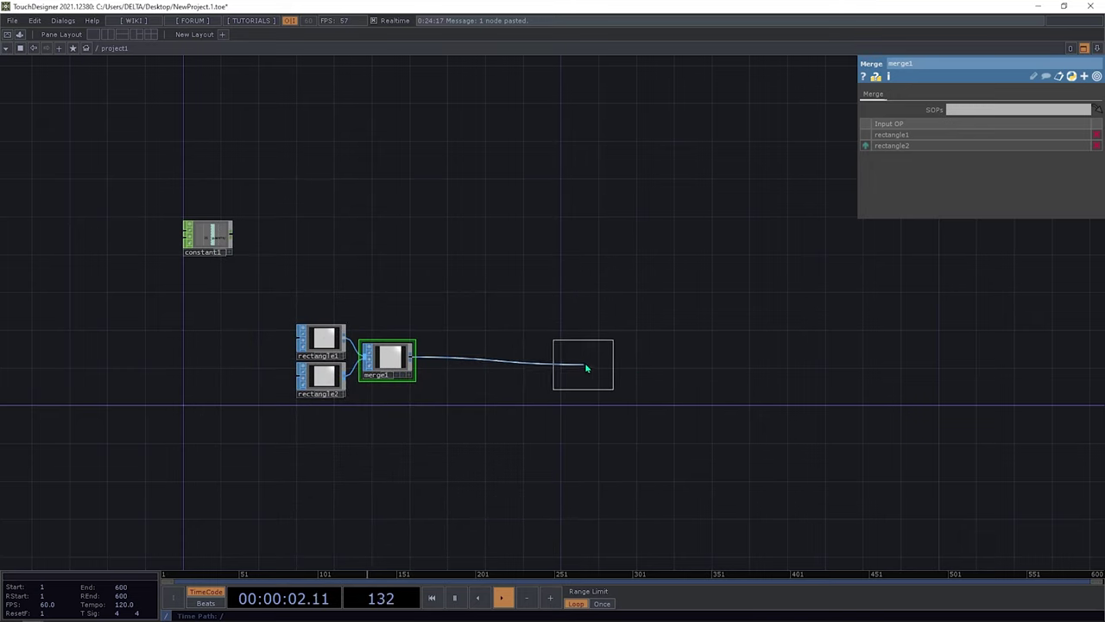
pyautogui.click(588, 364)
# Add a Camera COMP directly above the Geometry COMP
pyautogui.press('Tab')
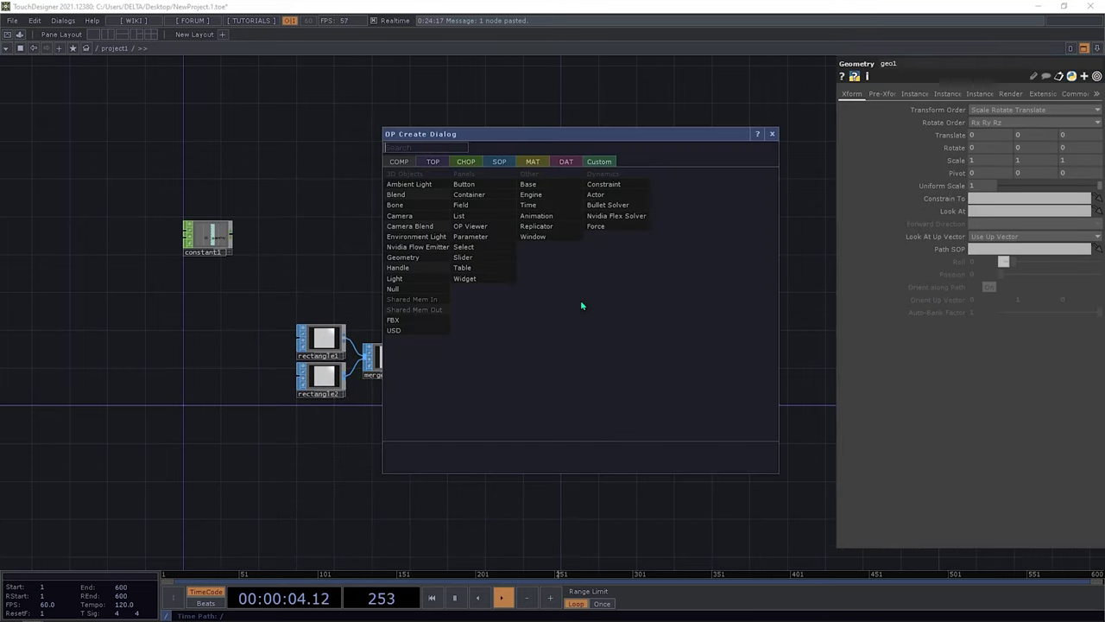
pyautogui.write('ca')
pyautogui.click(401, 216)
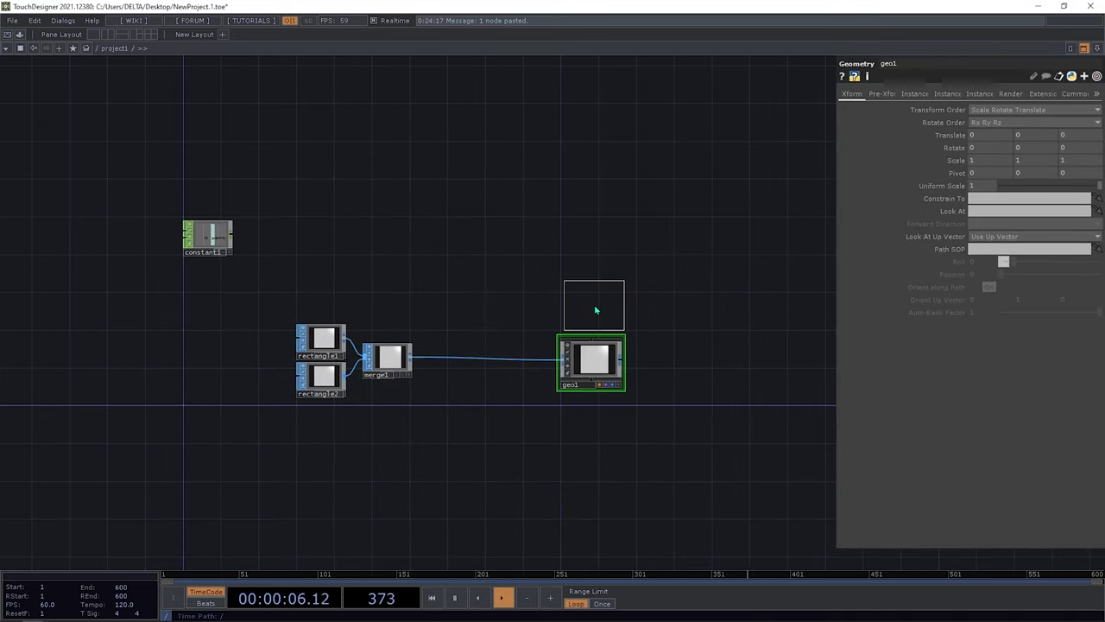
pyautogui.click(594, 304)
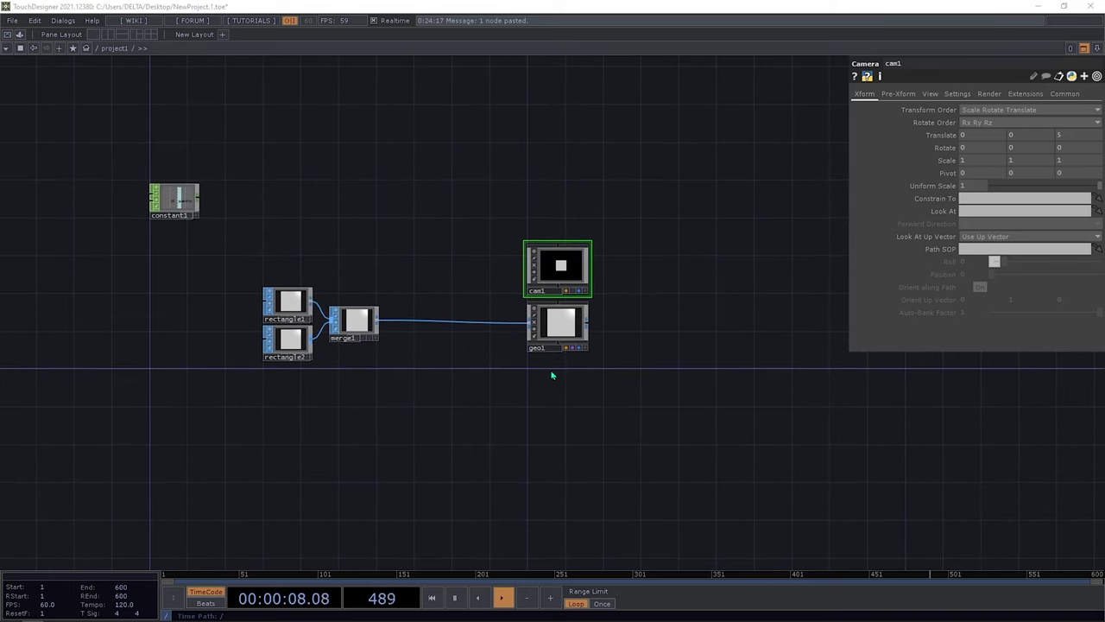
# Add a Constant MAT below the Geometry COMP and assign it as the geometry's material
pyautogui.press('Tab')
pyautogui.click(503, 231)
pyautogui.click(371, 244)
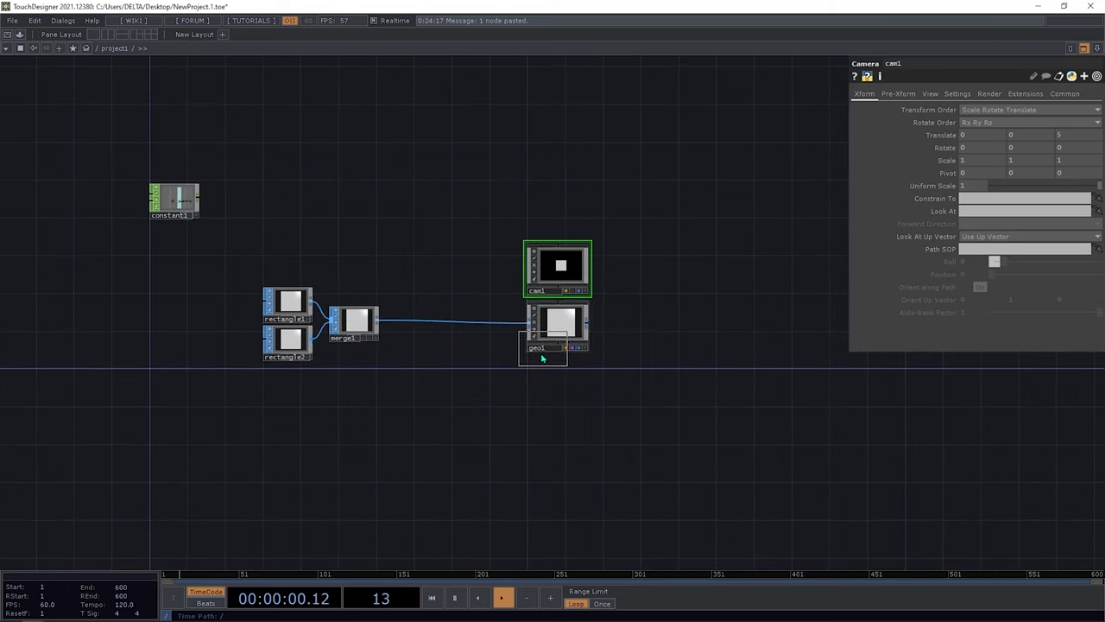
pyautogui.click(540, 358)
pyautogui.moveTo(561, 370); pyautogui.dragTo(557, 327)
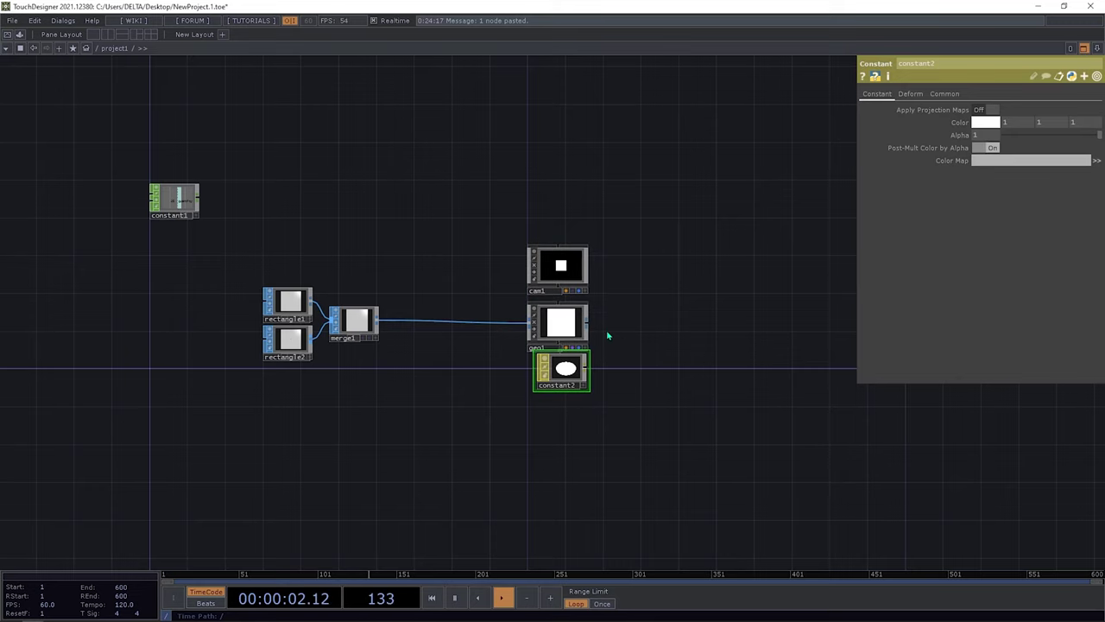
# Add a Render TOP beside the Geometry COMP and set its resolution to 1280 by 1280
pyautogui.press('Tab')
pyautogui.write('re')
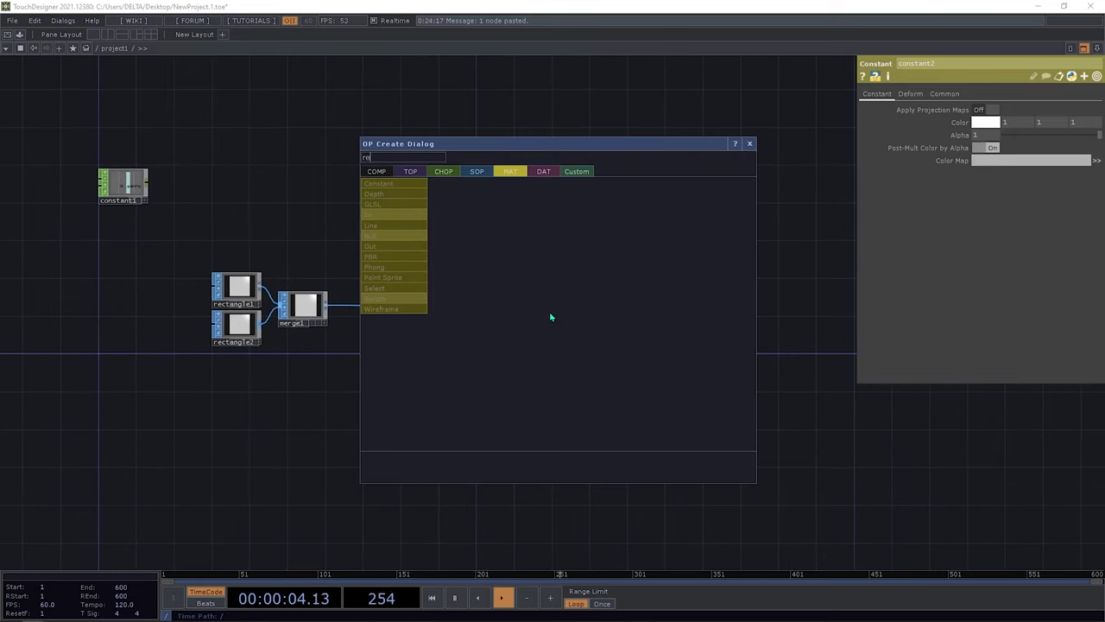
pyautogui.click(416, 172)
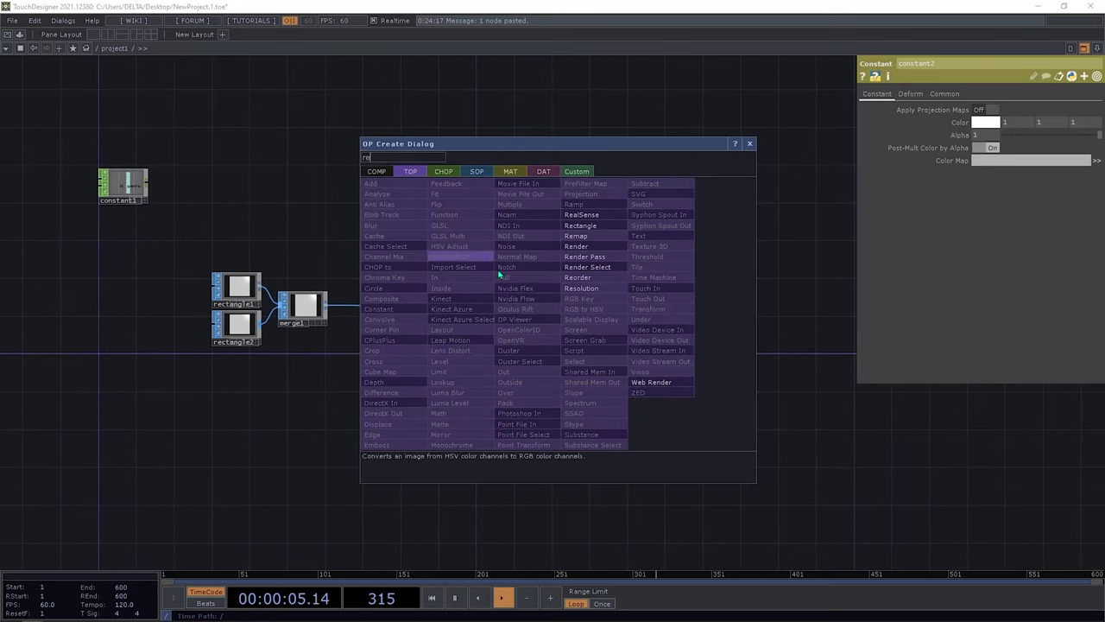
pyautogui.click(590, 252)
pyautogui.click(576, 301)
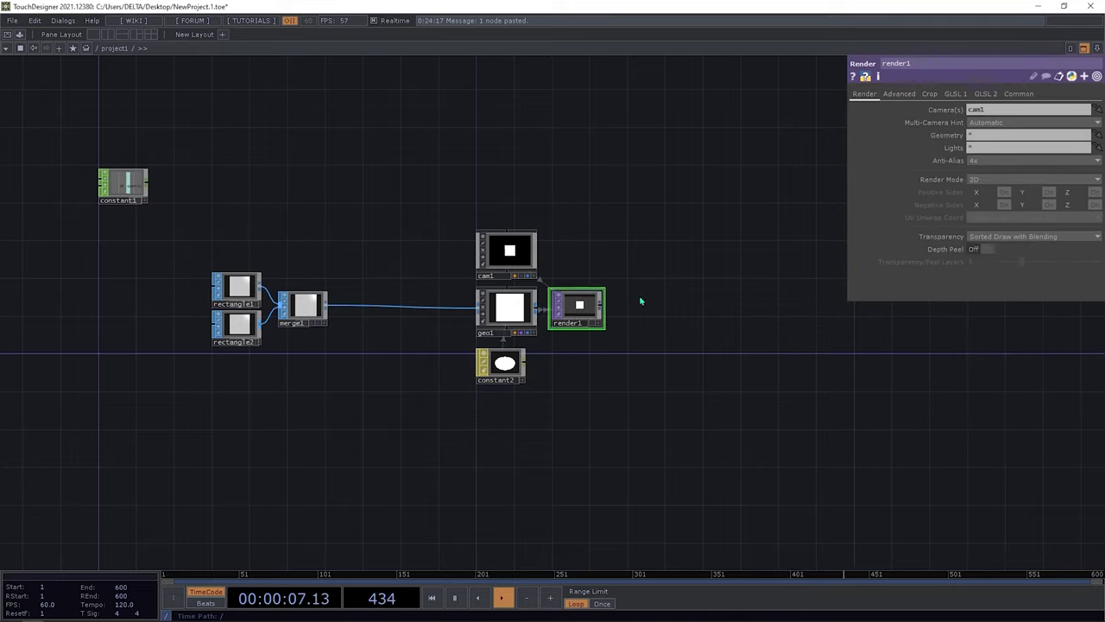
pyautogui.click(1015, 93)
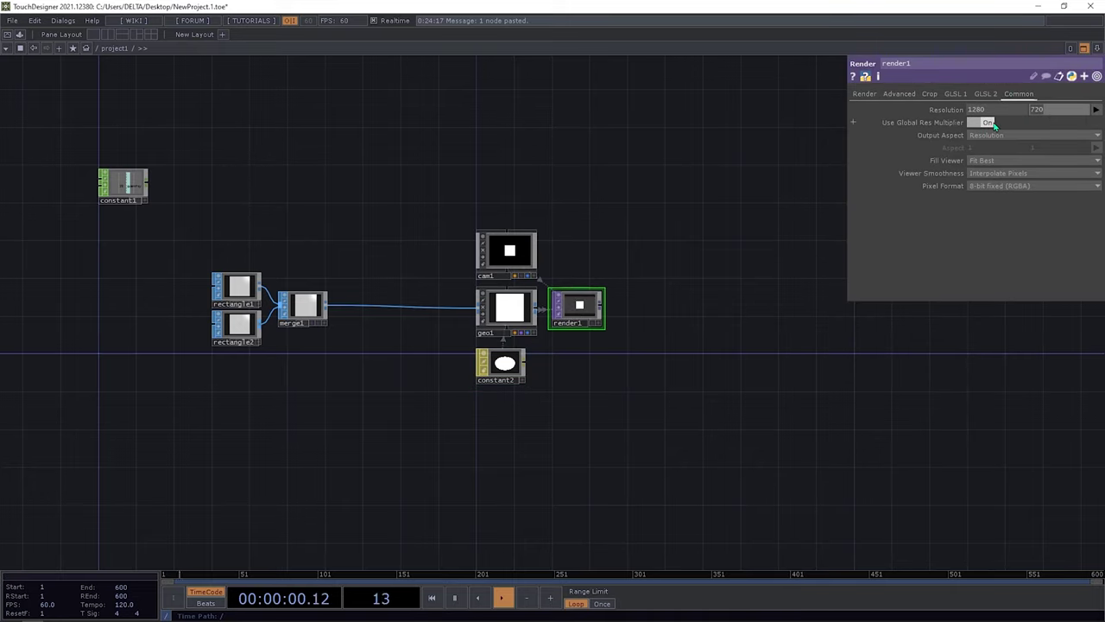
pyautogui.write('128')
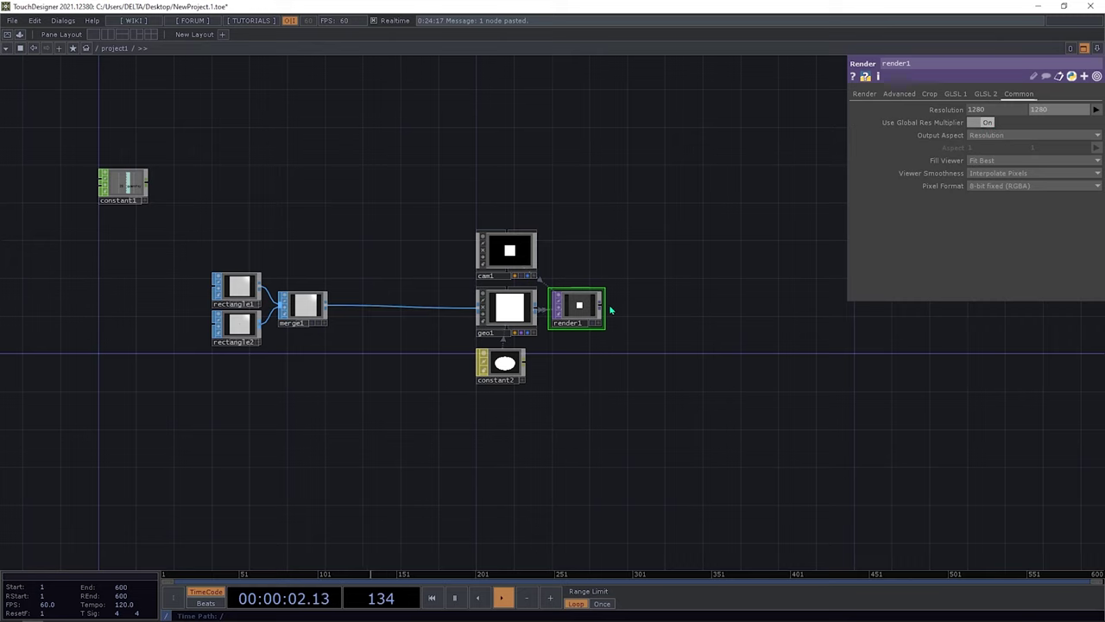
# Append a Transform TOP to the Render TOP's output
pyautogui.rightClick(602, 310)
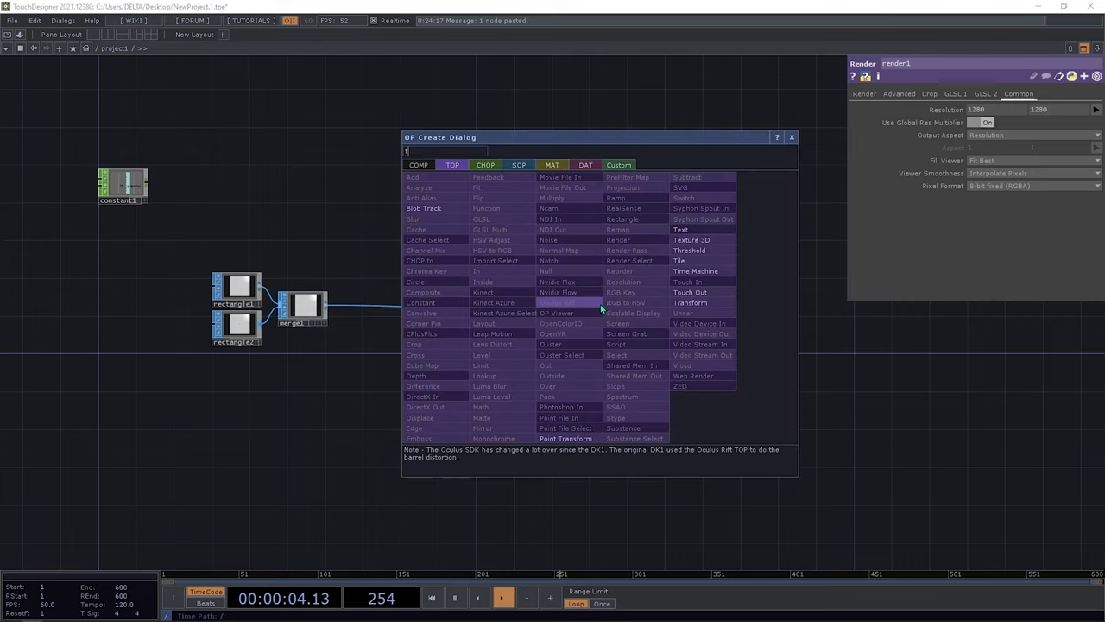
pyautogui.click(678, 302)
pyautogui.click(639, 321)
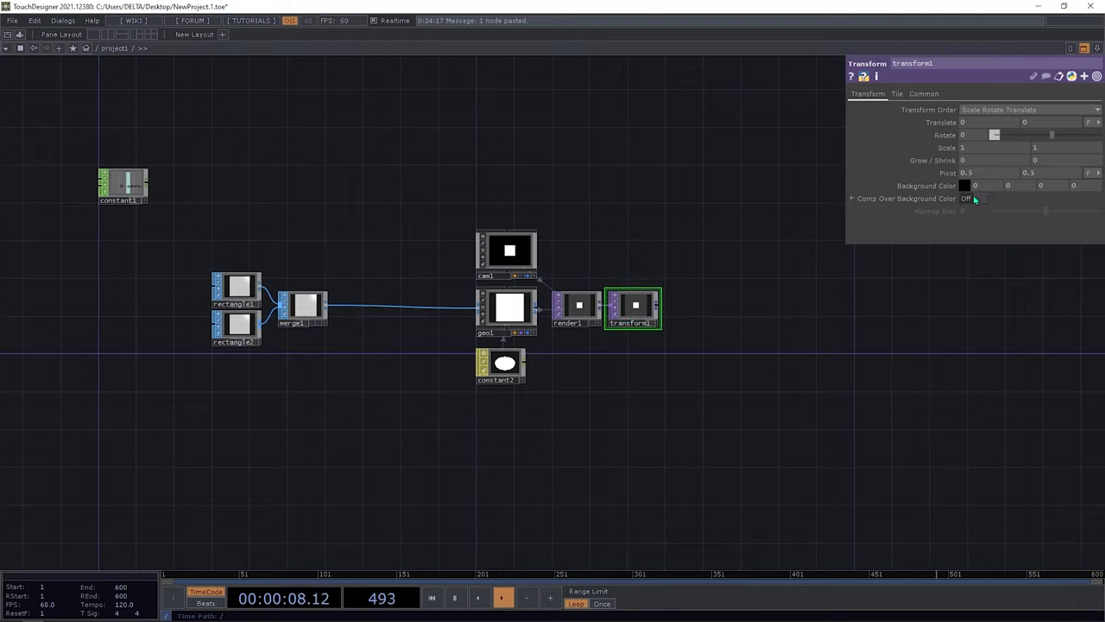
# Turn on Comp Over Background Color for the Transform TOP and set its background color to 1, 1, 1, 1
pyautogui.click(975, 198)
pyautogui.click(985, 187)
pyautogui.write('1')
pyautogui.click(1013, 188)
pyautogui.write('1')
pyautogui.click(1049, 189)
pyautogui.write('1')
pyautogui.click(1078, 189)
pyautogui.click(1043, 187)
pyautogui.press('BackSpace')
pyautogui.click(1079, 185)
pyautogui.write('1')
pyautogui.moveTo(902, 317); pyautogui.dragTo(902, 324)
# Append a Null TOP to the Transform TOP's output
pyautogui.rightClick(663, 319)
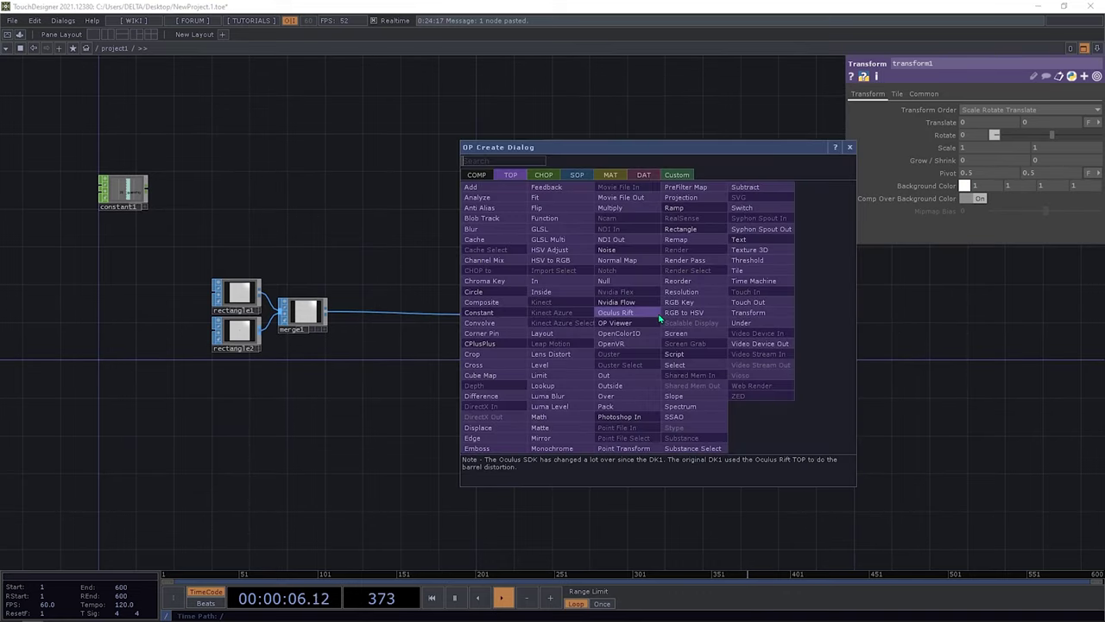
pyautogui.click(673, 308)
pyautogui.click(691, 315)
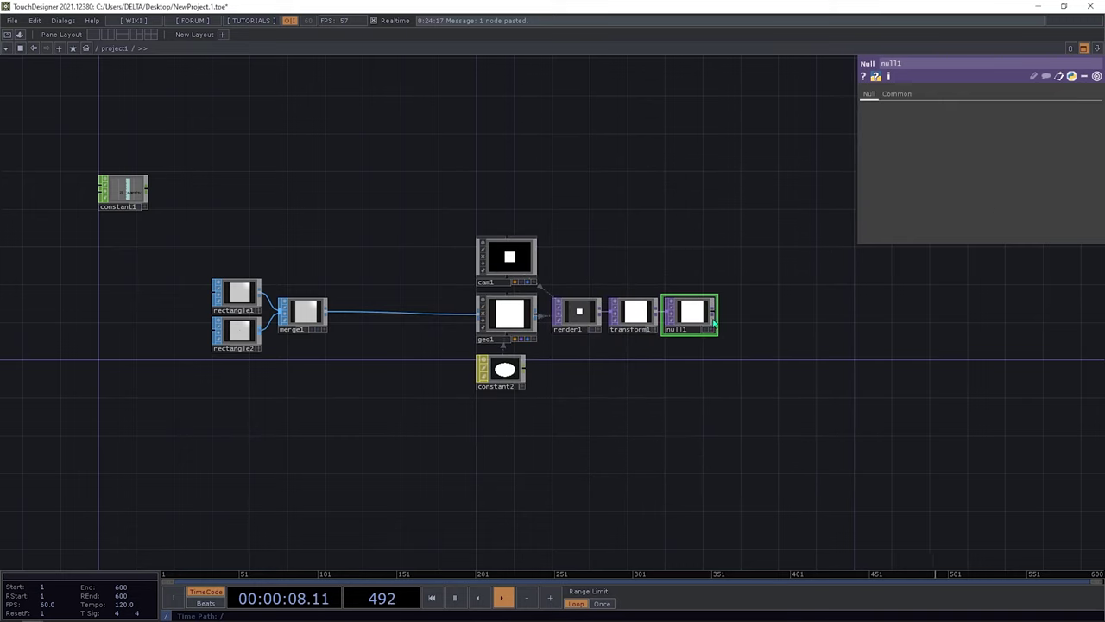
pyautogui.scroll(3, 699, 328)
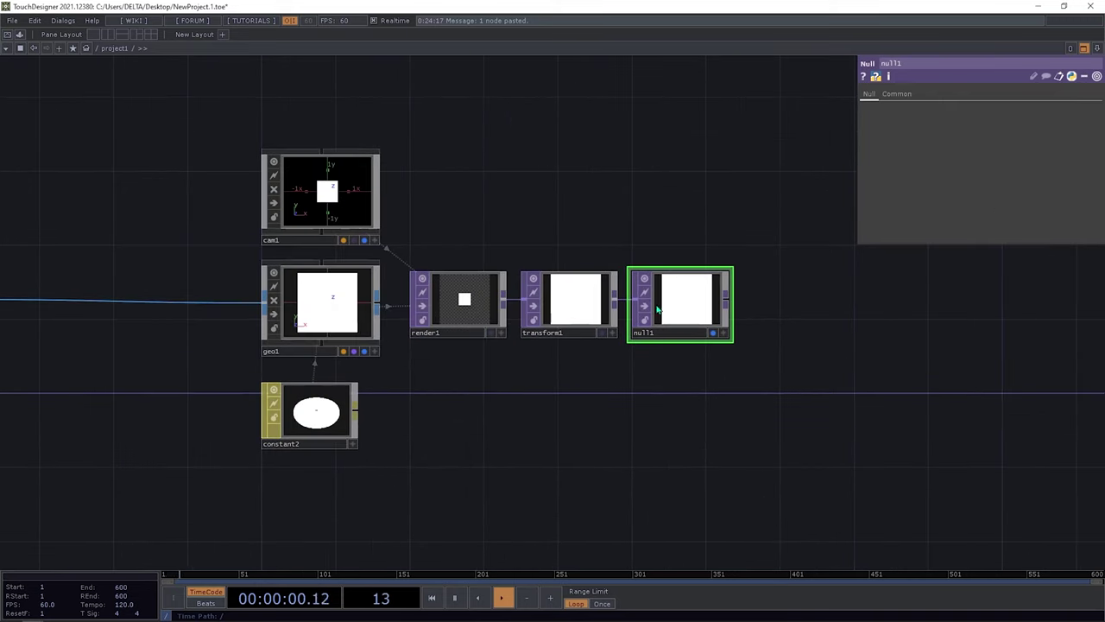
# Split the workspace to show the Null TOP's output in a second pane, and make that pane slightly narrower
pyautogui.click(1083, 48)
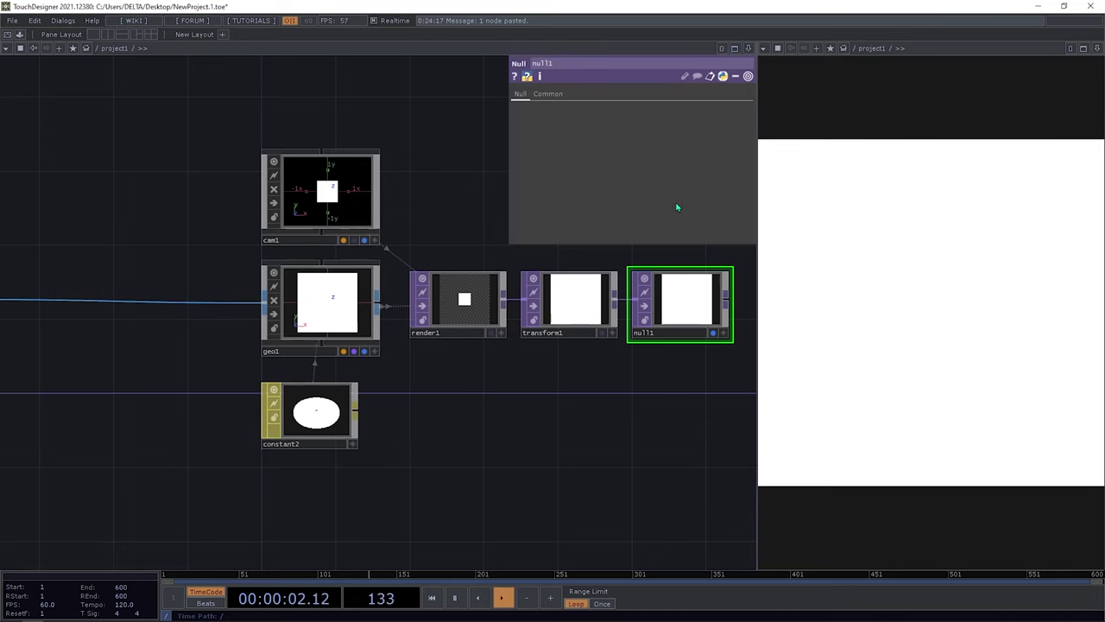
pyautogui.scroll(-2, 569, 300)
pyautogui.scroll(-2, 537, 331)
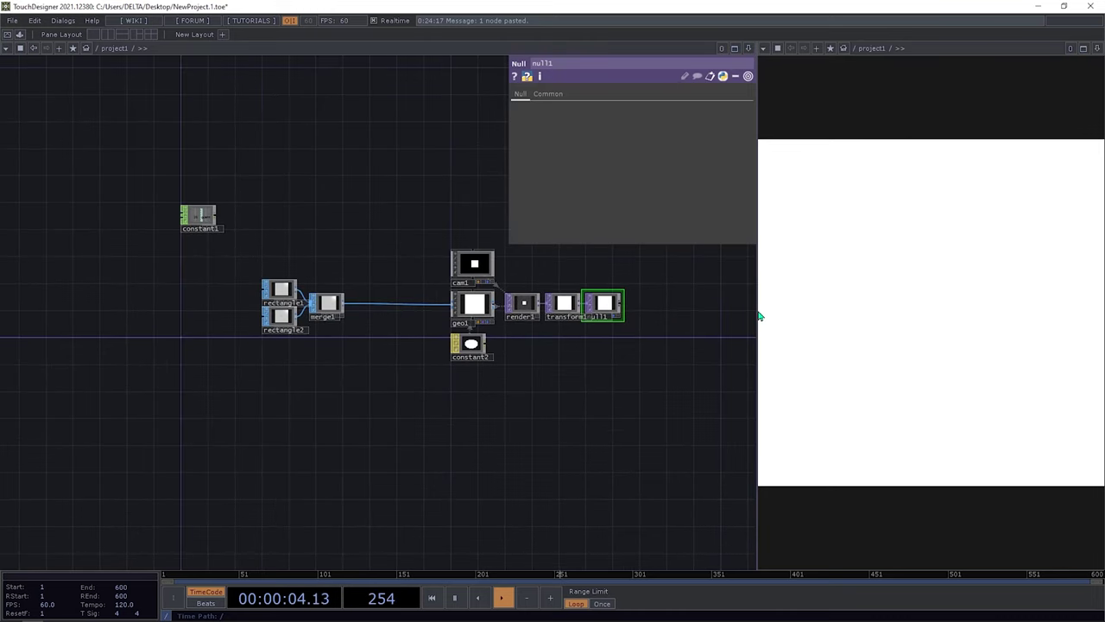
pyautogui.moveTo(759, 316); pyautogui.dragTo(775, 319)
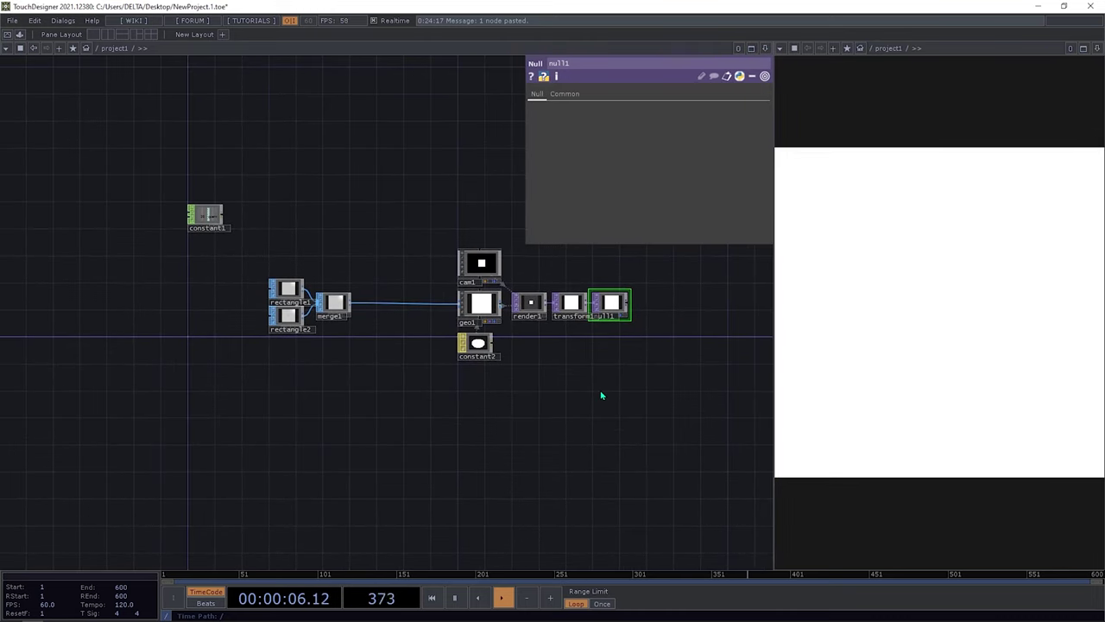
pyautogui.click(309, 401)
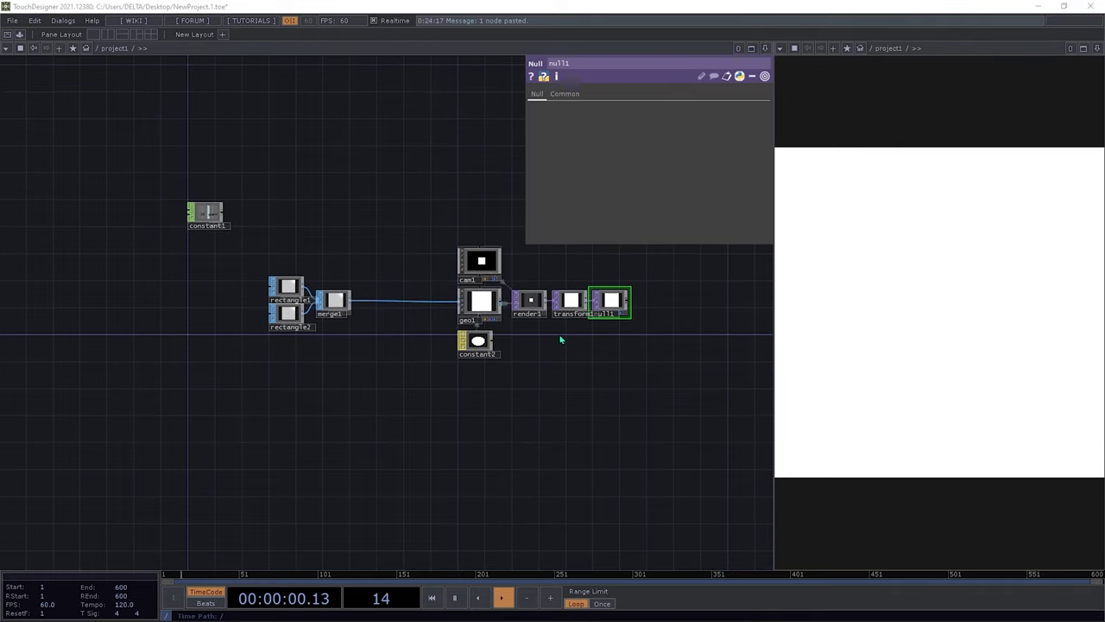
# Switch to the Photos window with the Vivaldi Gloria cover and sketch pen outlines of the grid cells around its upper-left crosses
pyautogui.hotkey('alt', 'Tab')
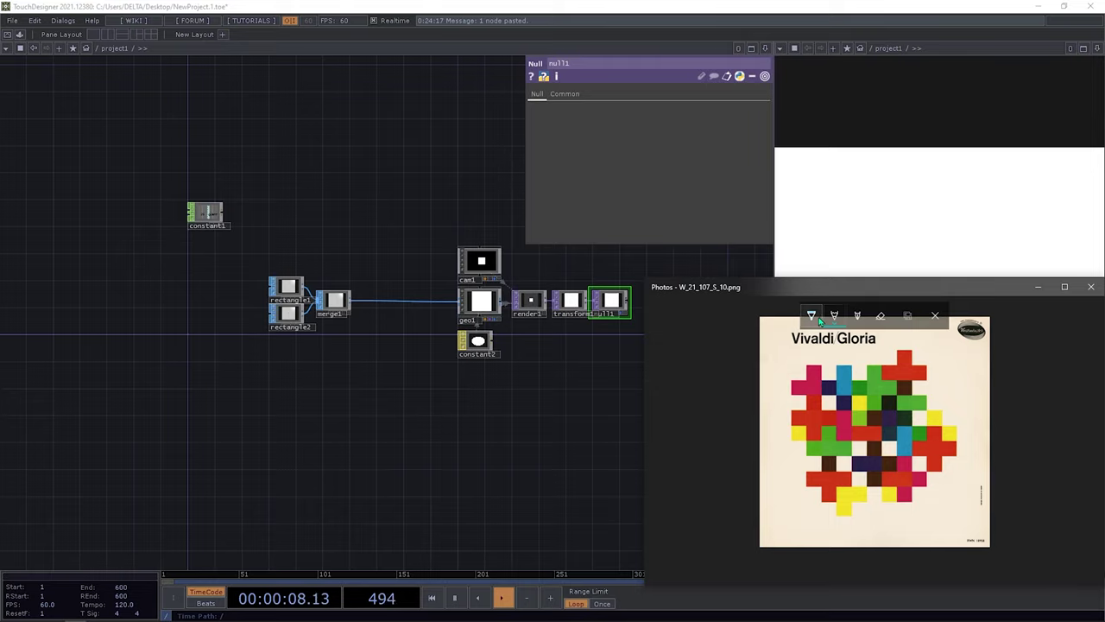
pyautogui.moveTo(792, 363)
pyautogui.mouseDown()
pyautogui.moveTo(835, 365)
pyautogui.moveTo(793, 399)
pyautogui.moveTo(792, 412)
pyautogui.moveTo(835, 411)
pyautogui.moveTo(834, 365)
pyautogui.moveTo(866, 364)
pyautogui.moveTo(825, 376)
pyautogui.moveTo(836, 406)
pyautogui.moveTo(863, 399)
pyautogui.moveTo(865, 370)
pyautogui.moveTo(853, 367)
pyautogui.moveTo(889, 363)
pyautogui.moveTo(861, 371)
pyautogui.mouseUp()
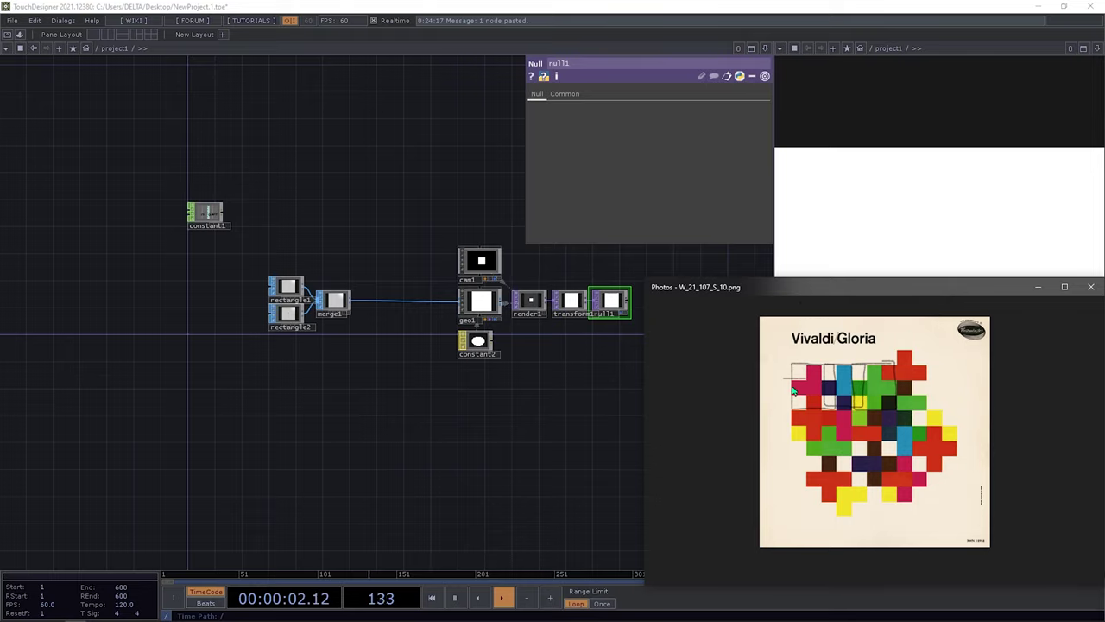
pyautogui.moveTo(797, 394)
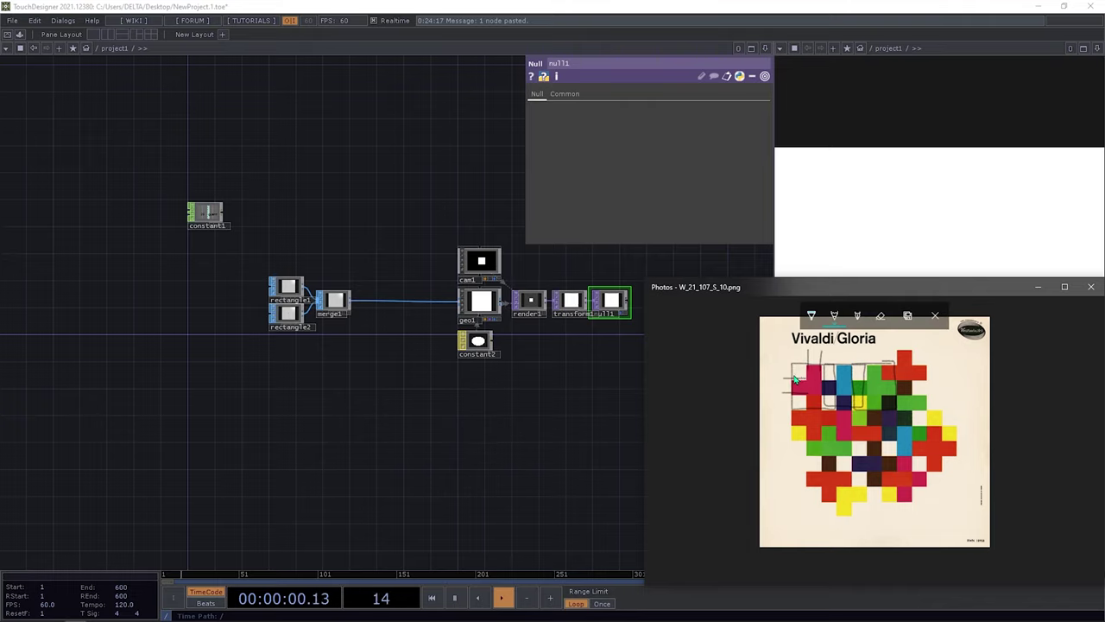
pyautogui.moveTo(778, 365); pyautogui.dragTo(789, 377)
pyautogui.moveTo(780, 380); pyautogui.dragTo(792, 410)
# Make the two rectangles form a cross by setting rectangle1's Y size and rectangle2's X size to 1/3
pyautogui.click(288, 287)
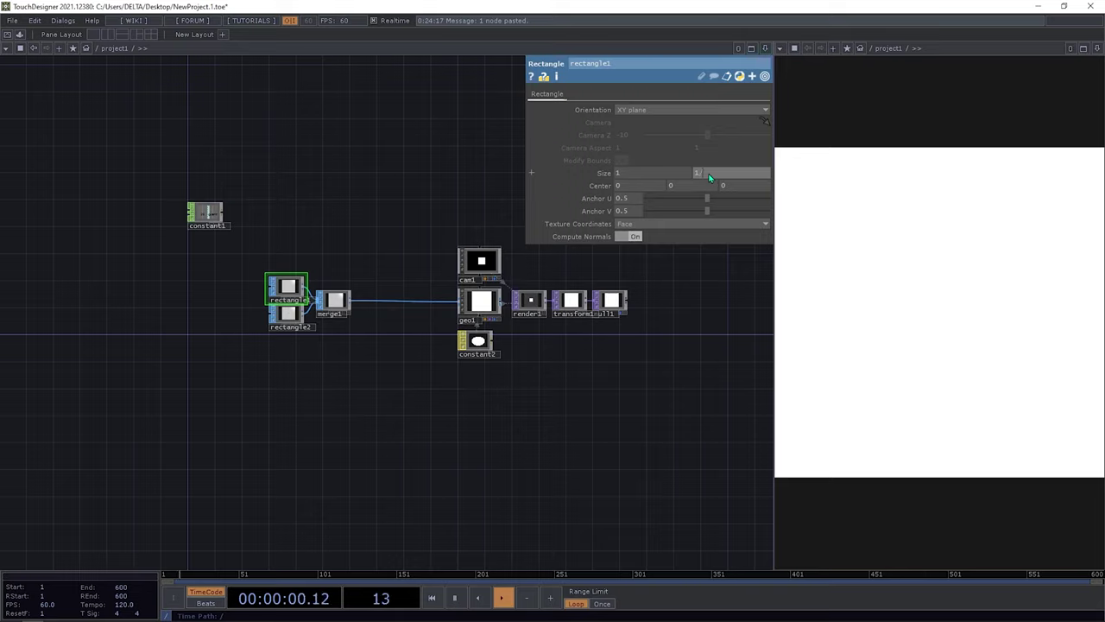
pyautogui.press('Return')
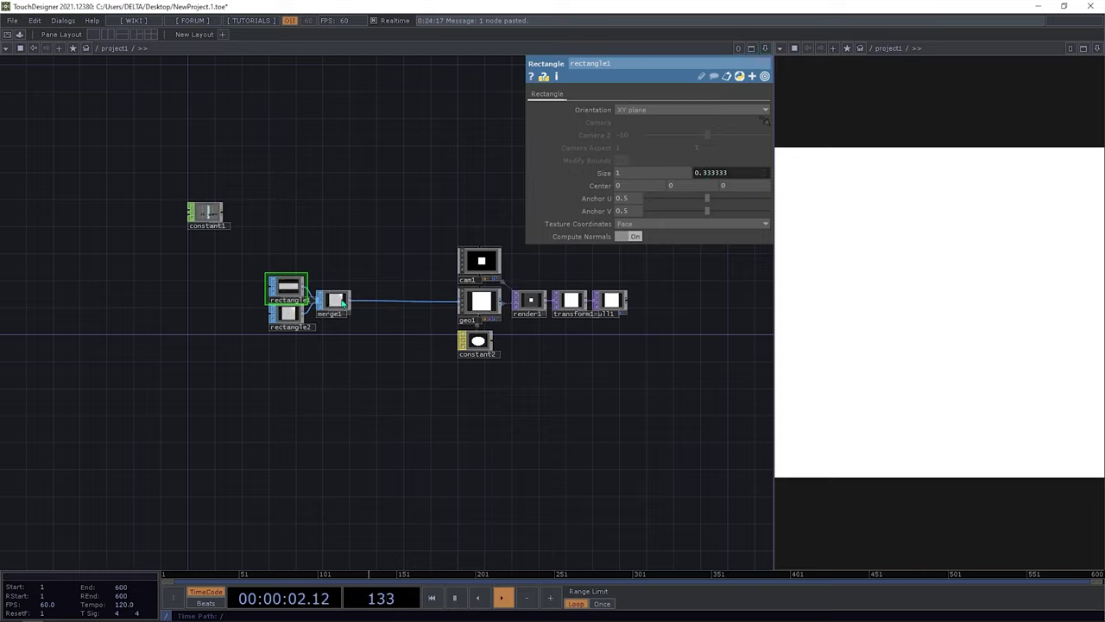
pyautogui.click(297, 319)
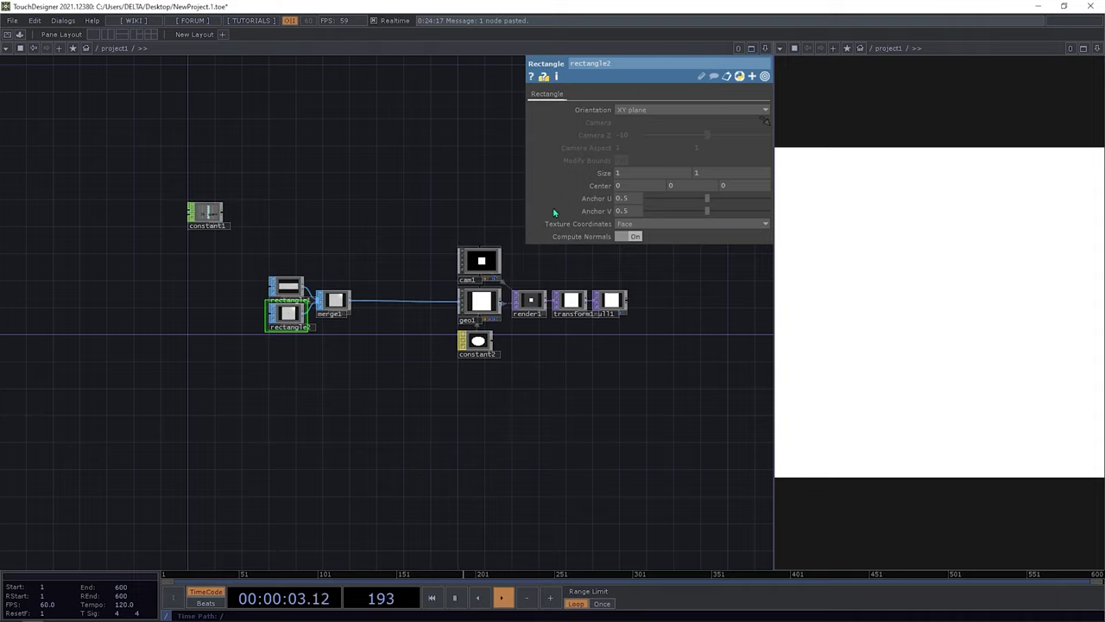
pyautogui.click(633, 176)
pyautogui.write('1/3')
pyautogui.press('Return')
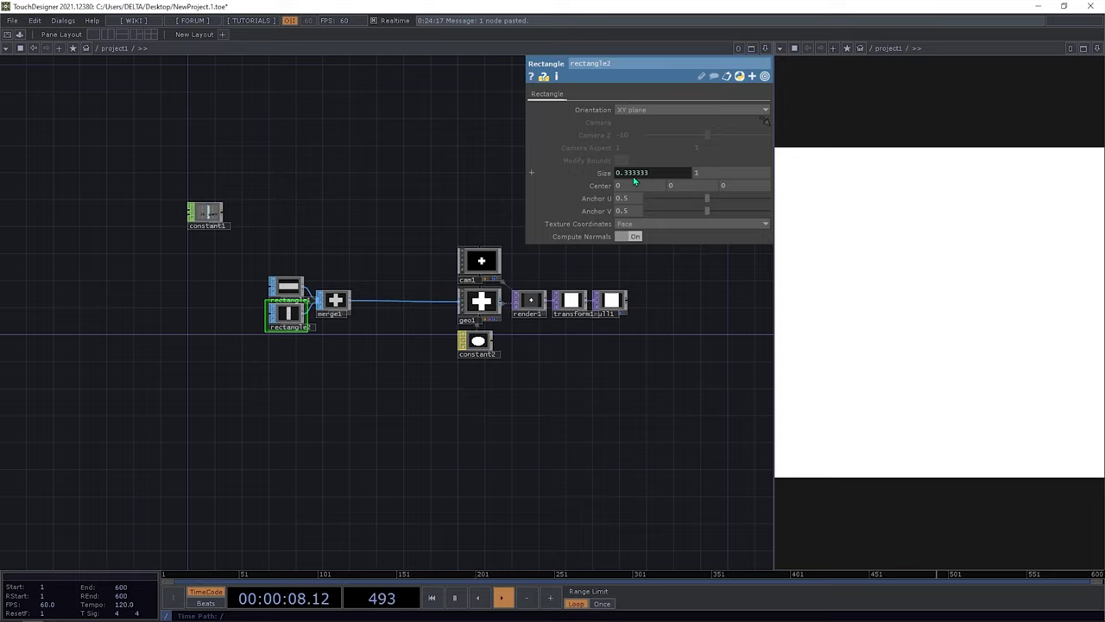
# Add a Noise TOP below the two rectangle nodes
pyautogui.scroll(4, 292, 365)
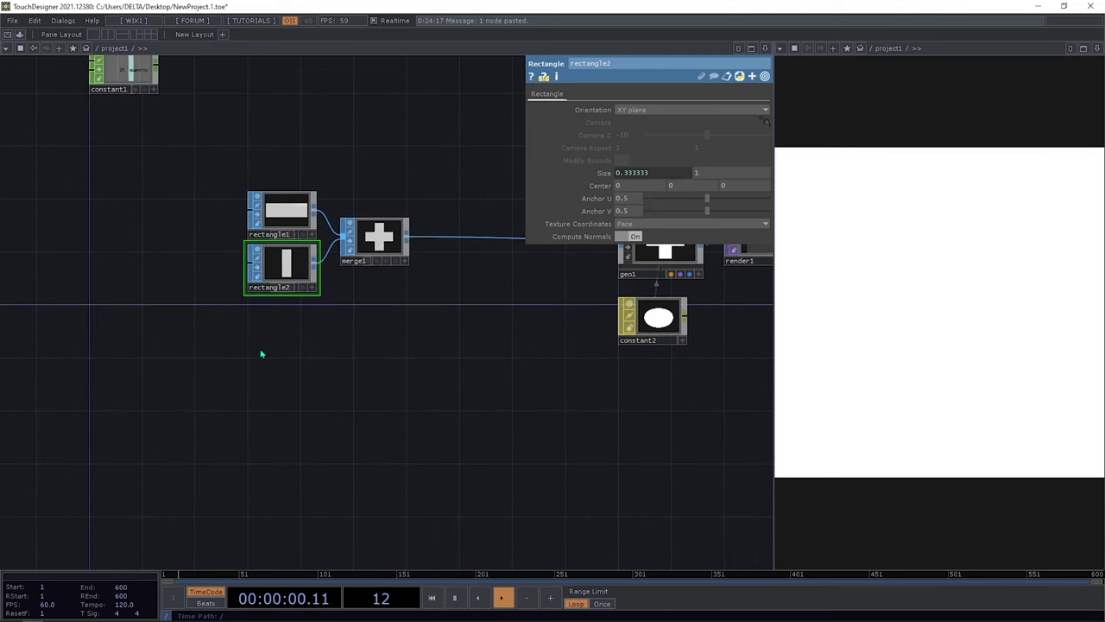
pyautogui.press('Tab')
pyautogui.write('noise')
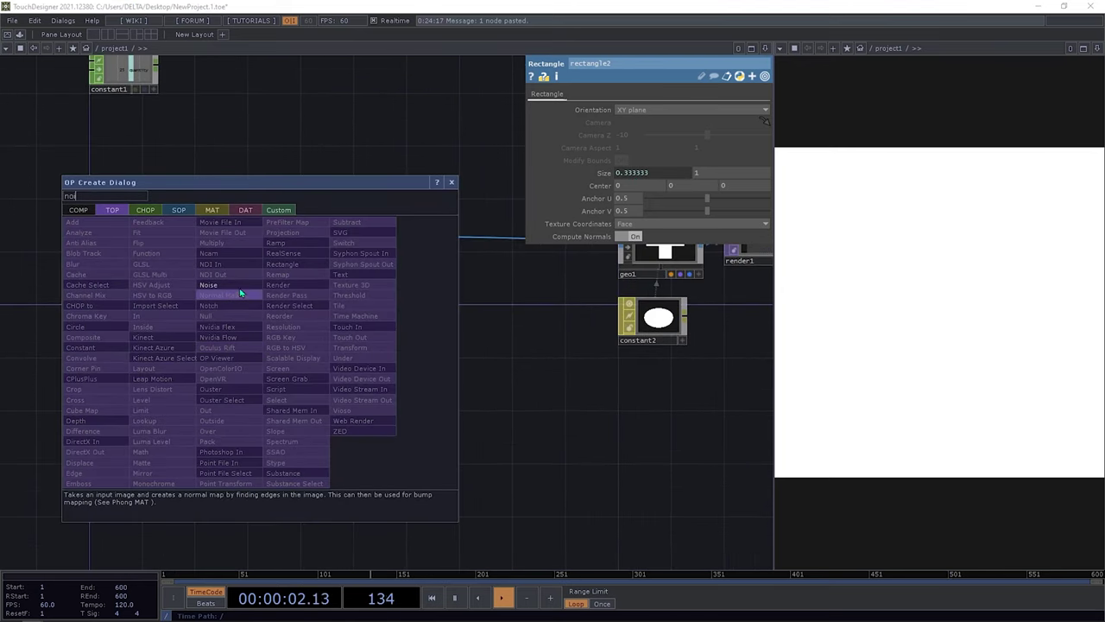
pyautogui.press('Return')
pyautogui.click(282, 339)
pyautogui.moveTo(405, 342); pyautogui.dragTo(405, 437)
# Set the Noise TOP's resolution width to a reference to constant1's quantity channel and its height to 1
pyautogui.click(640, 94)
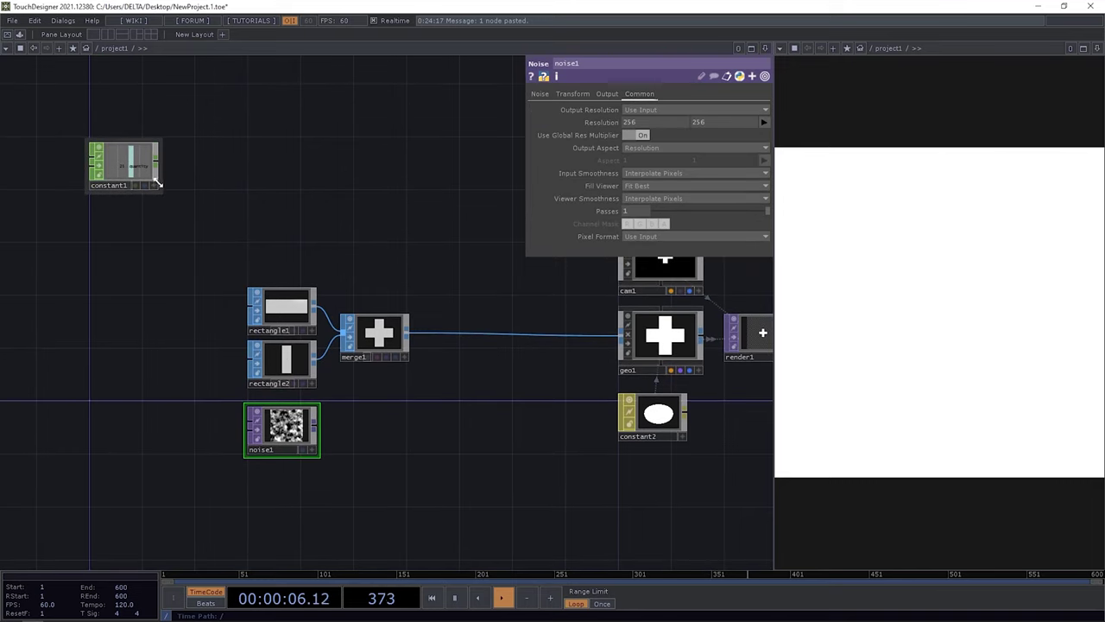
pyautogui.moveTo(128, 164); pyautogui.dragTo(644, 123)
pyautogui.click(644, 117)
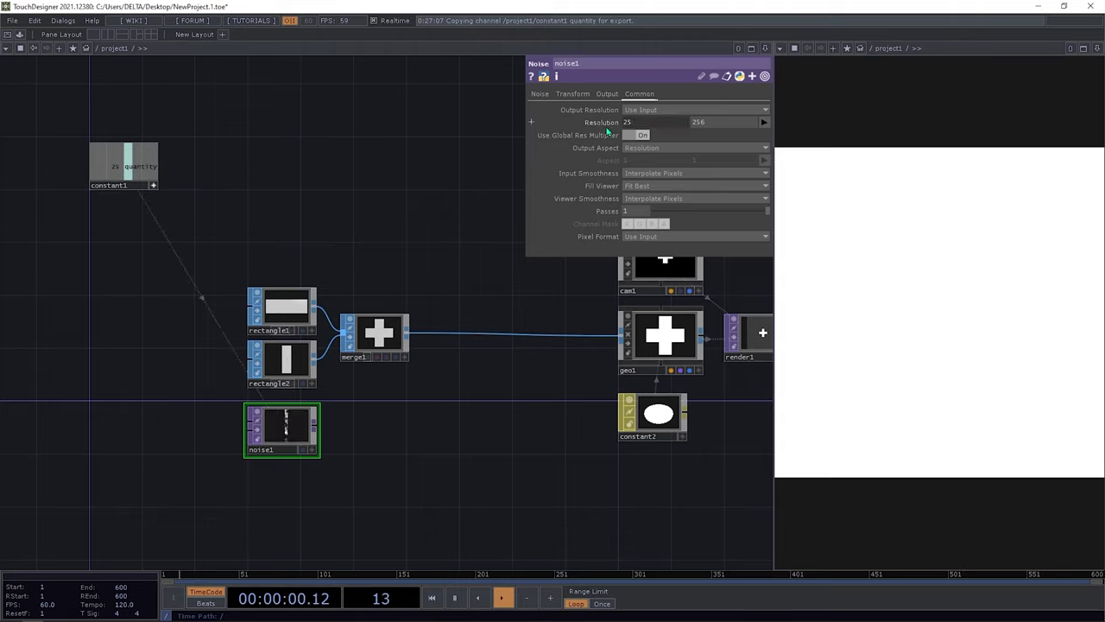
pyautogui.click(603, 124)
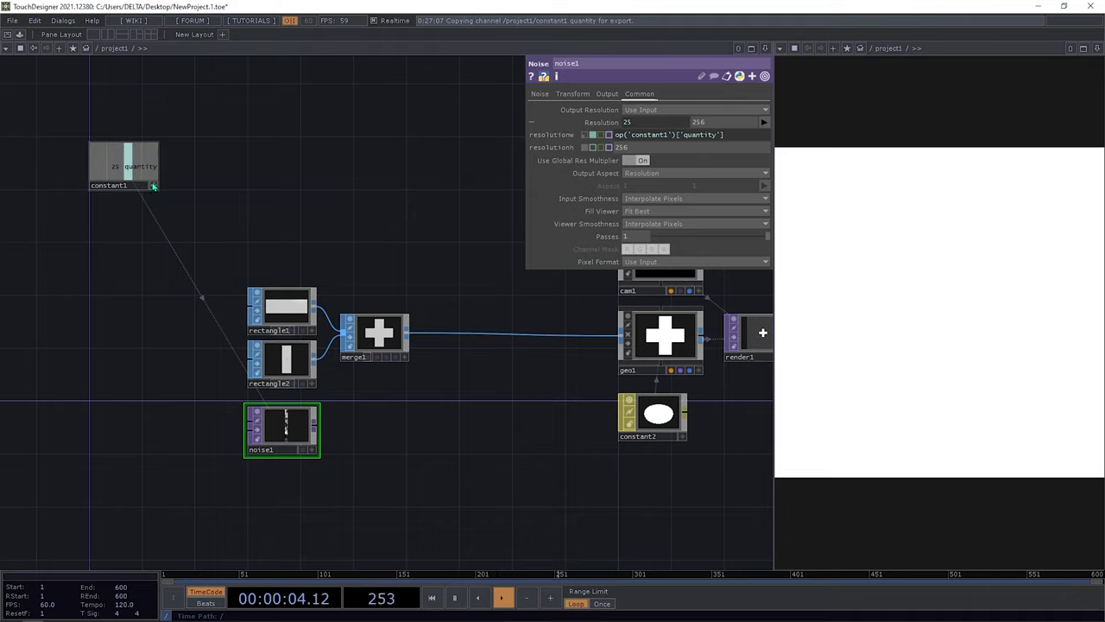
pyautogui.click(713, 126)
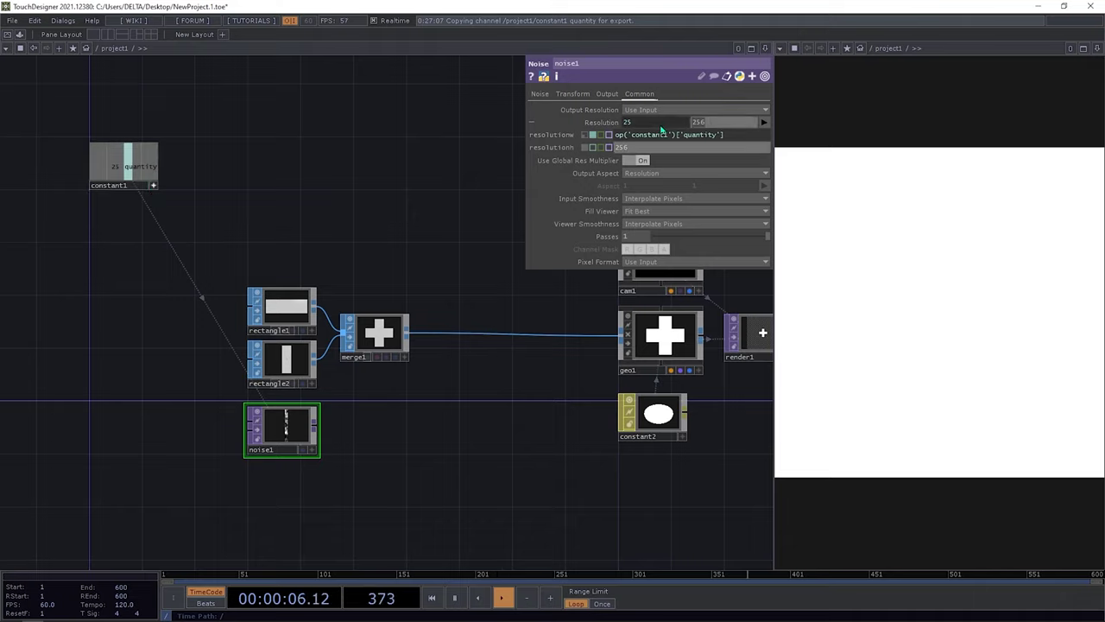
pyautogui.write('1')
pyautogui.click(532, 122)
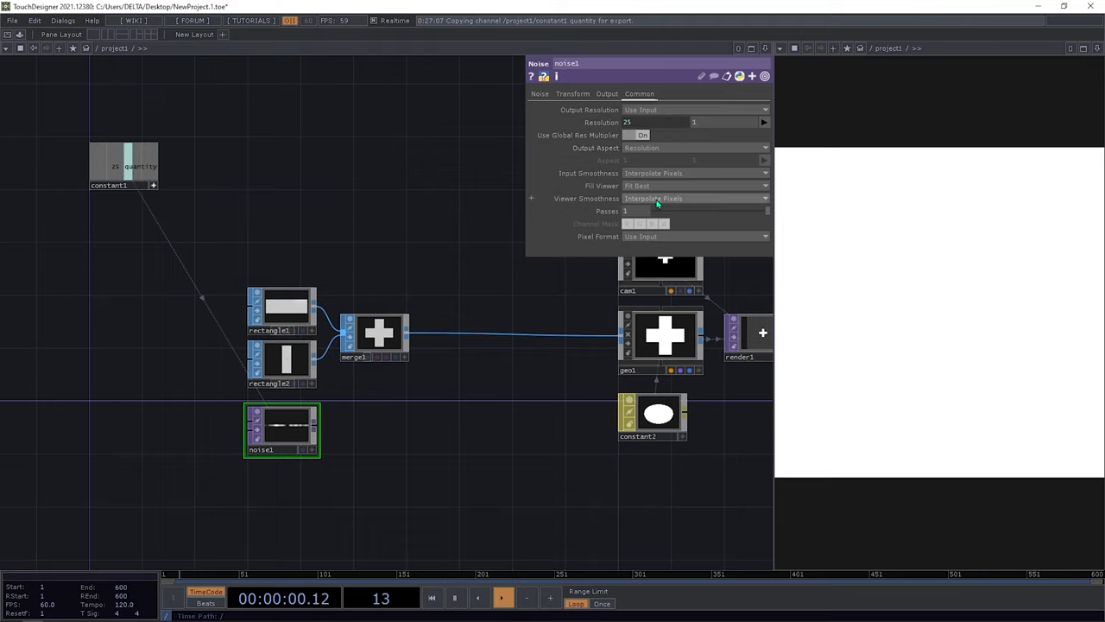
# Set the Noise TOP's input and viewer smoothness to Nearest Pixel and its pixel format to 32-bit float (RGB)
pyautogui.click(664, 197)
pyautogui.click(660, 185)
pyautogui.click(656, 237)
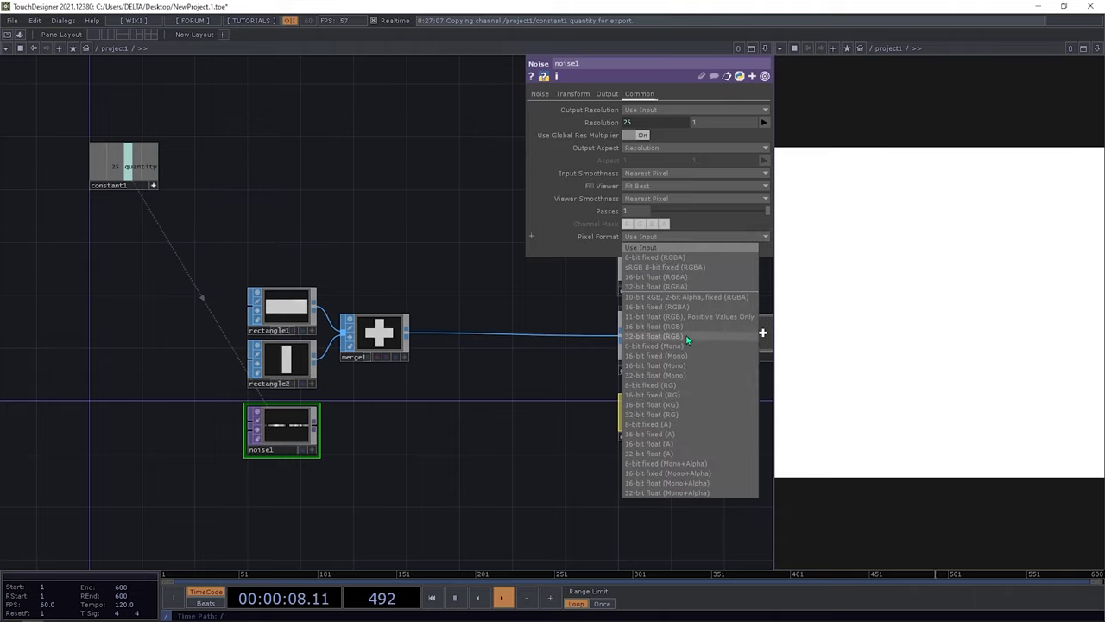
pyautogui.click(631, 339)
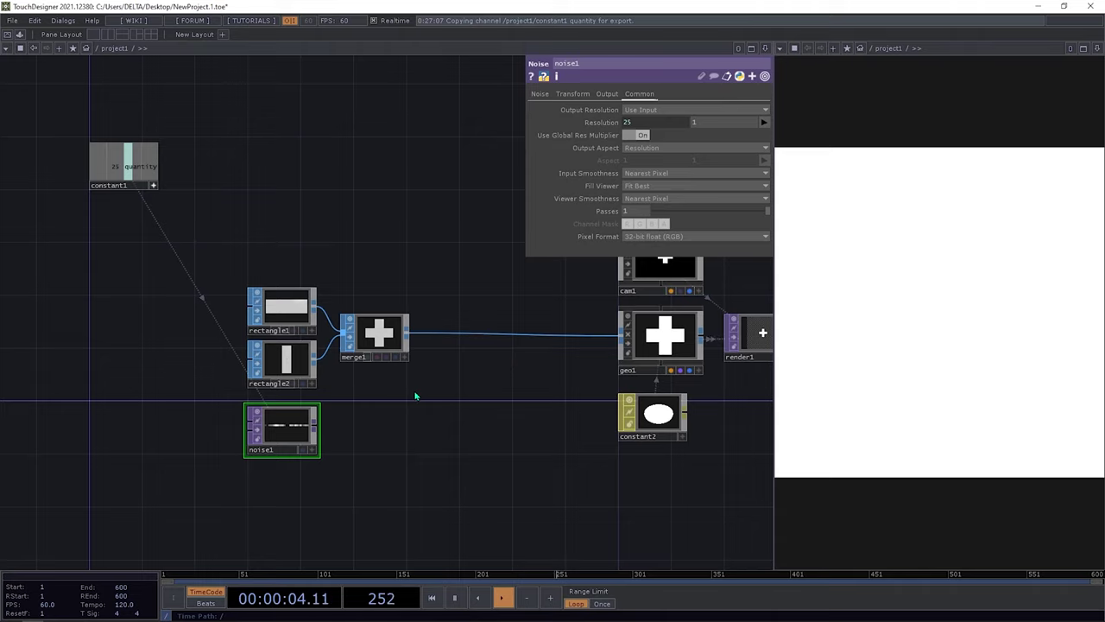
# Append a Null TOP to the Noise TOP's output and rename it pos
pyautogui.moveTo(363, 430); pyautogui.dragTo(352, 432)
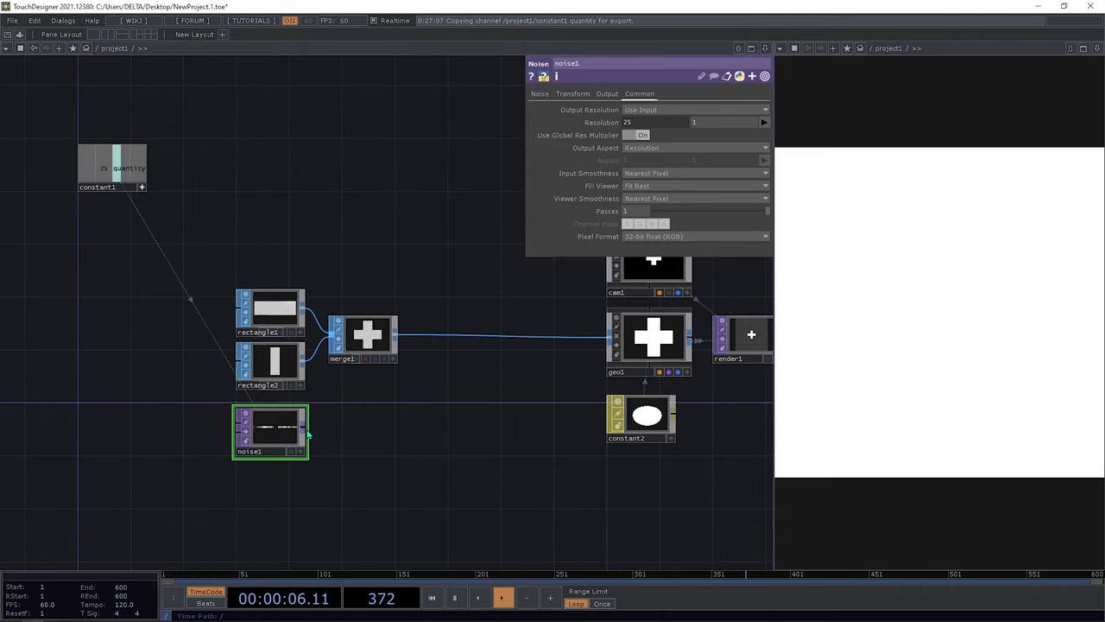
pyautogui.rightClick(304, 427)
pyautogui.click(524, 439)
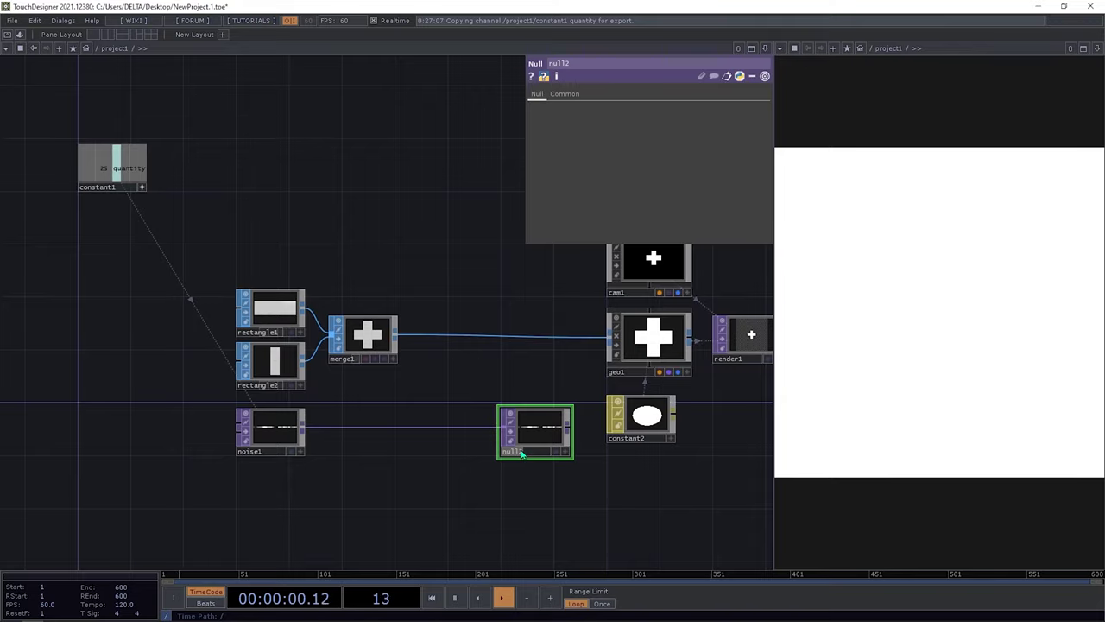
pyautogui.click(514, 451)
pyautogui.write('pos')
# Turn on instancing for geo1 with pos as the Translate OP, mapping Translate X to r and Translate Y to g
pyautogui.moveTo(487, 276); pyautogui.dragTo(416, 278)
pyautogui.click(590, 332)
pyautogui.click(582, 93)
pyautogui.click(652, 110)
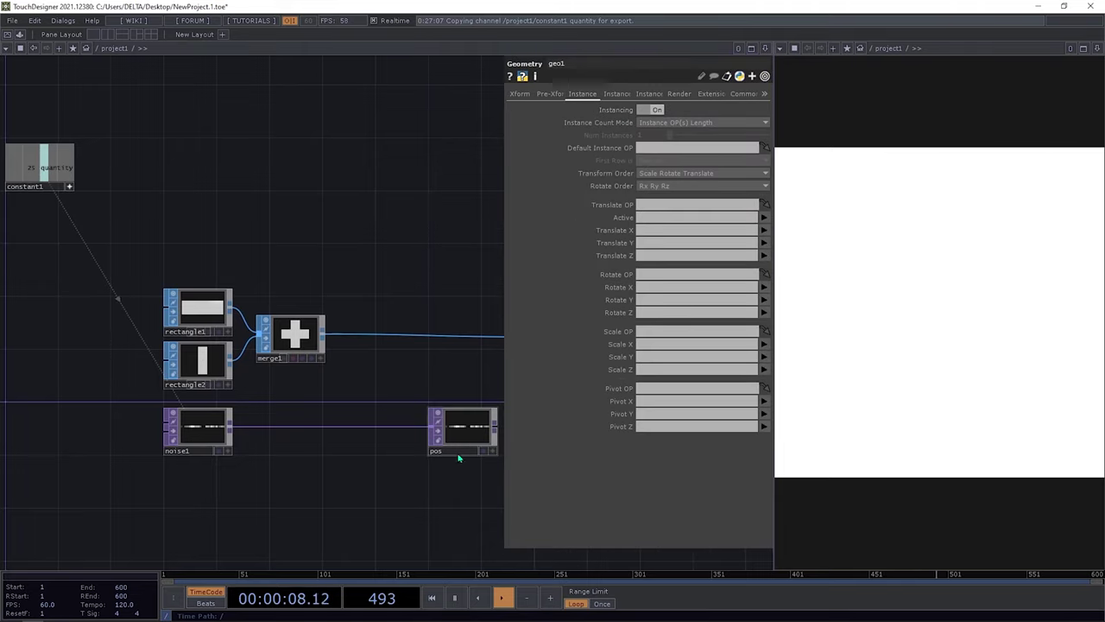
pyautogui.moveTo(461, 445); pyautogui.dragTo(633, 207)
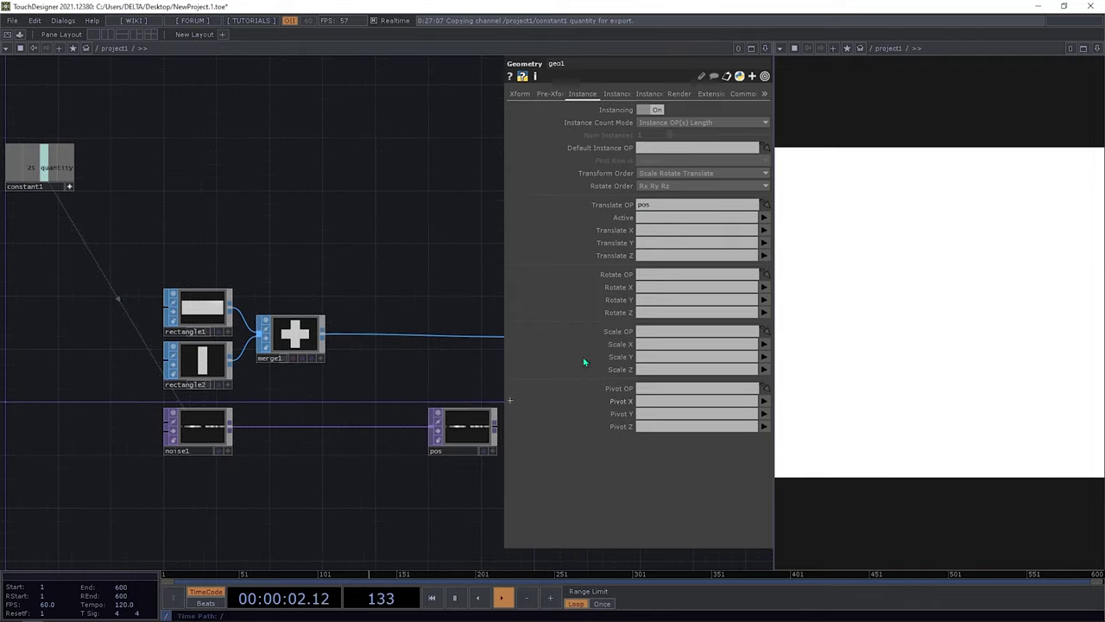
pyautogui.click(765, 229)
pyautogui.click(764, 244)
pyautogui.click(763, 244)
pyautogui.click(765, 264)
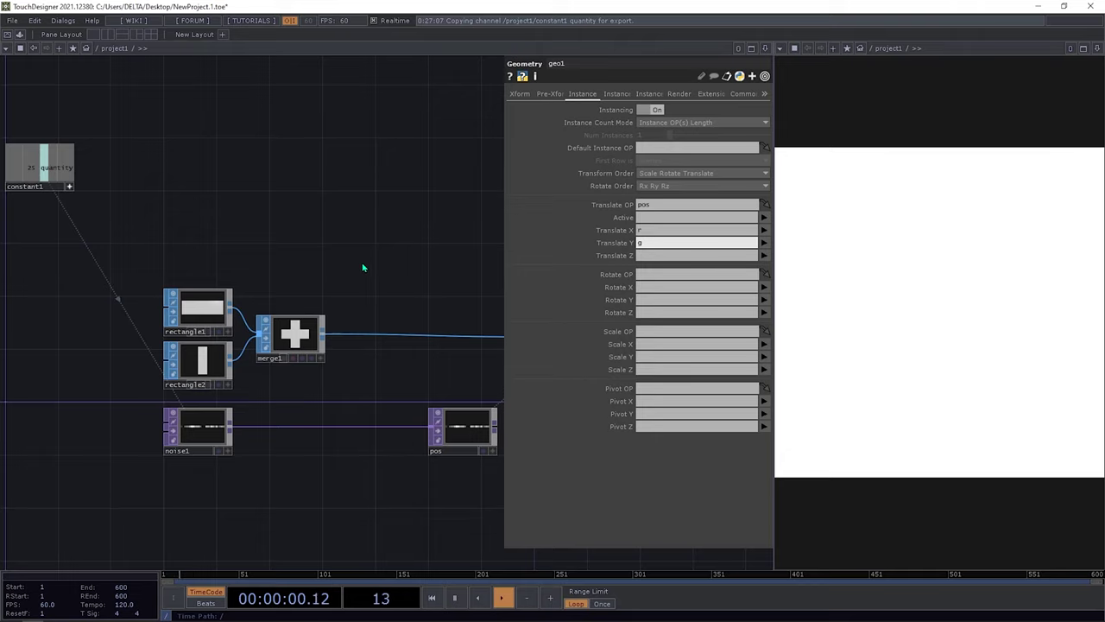
# Turn off Monochrome for noise1 and set its offset to 0
pyautogui.moveTo(414, 257); pyautogui.dragTo(269, 265)
pyautogui.scroll(1, 452, 349)
pyautogui.scroll(2, 451, 350)
pyautogui.scroll(-6, 459, 345)
pyautogui.moveTo(297, 261); pyautogui.dragTo(284, 235)
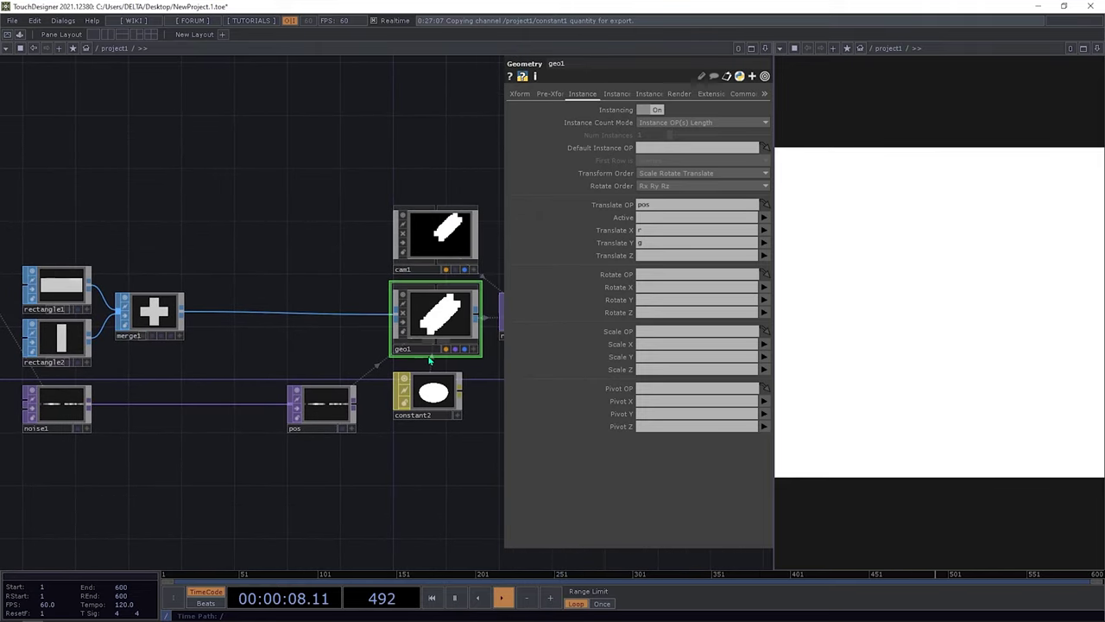
pyautogui.moveTo(294, 343); pyautogui.dragTo(311, 338)
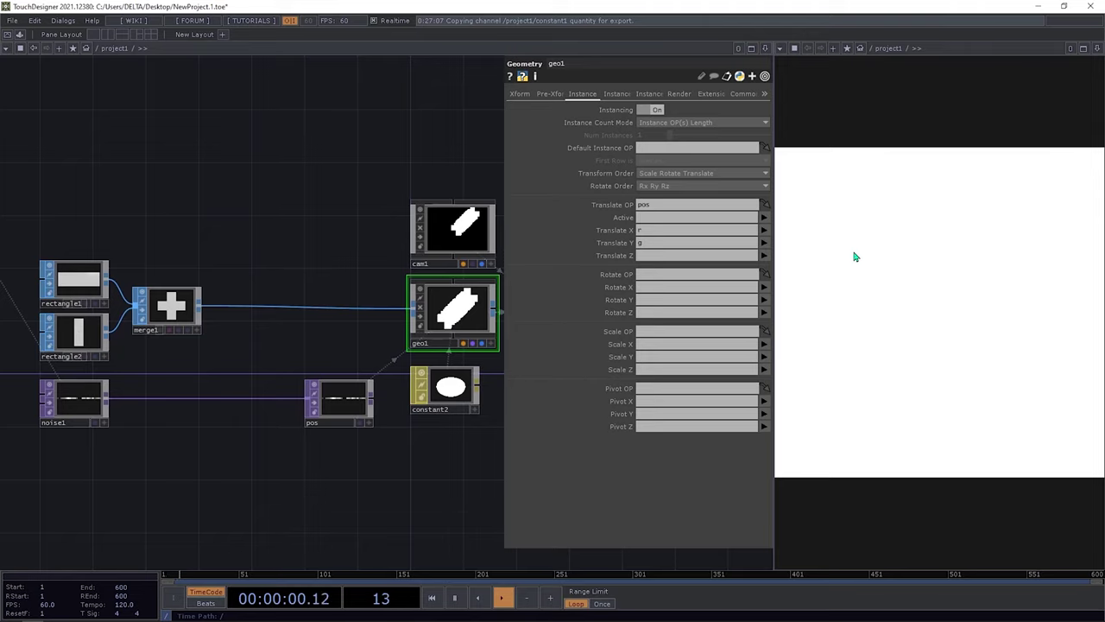
pyautogui.click(93, 406)
pyautogui.moveTo(270, 408); pyautogui.dragTo(340, 400)
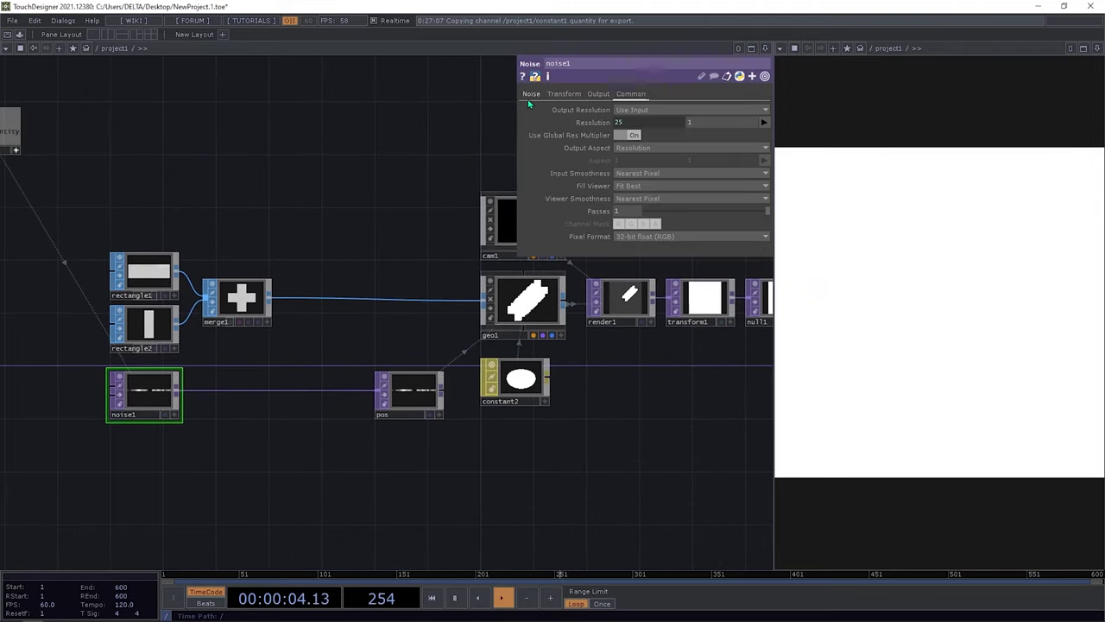
pyautogui.click(531, 93)
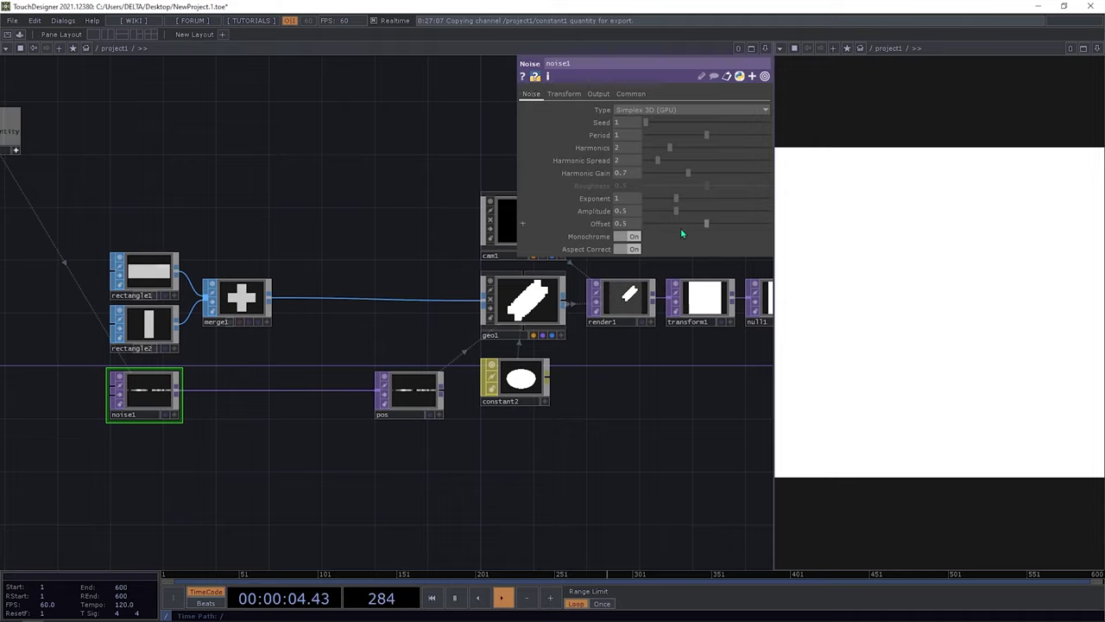
pyautogui.click(632, 238)
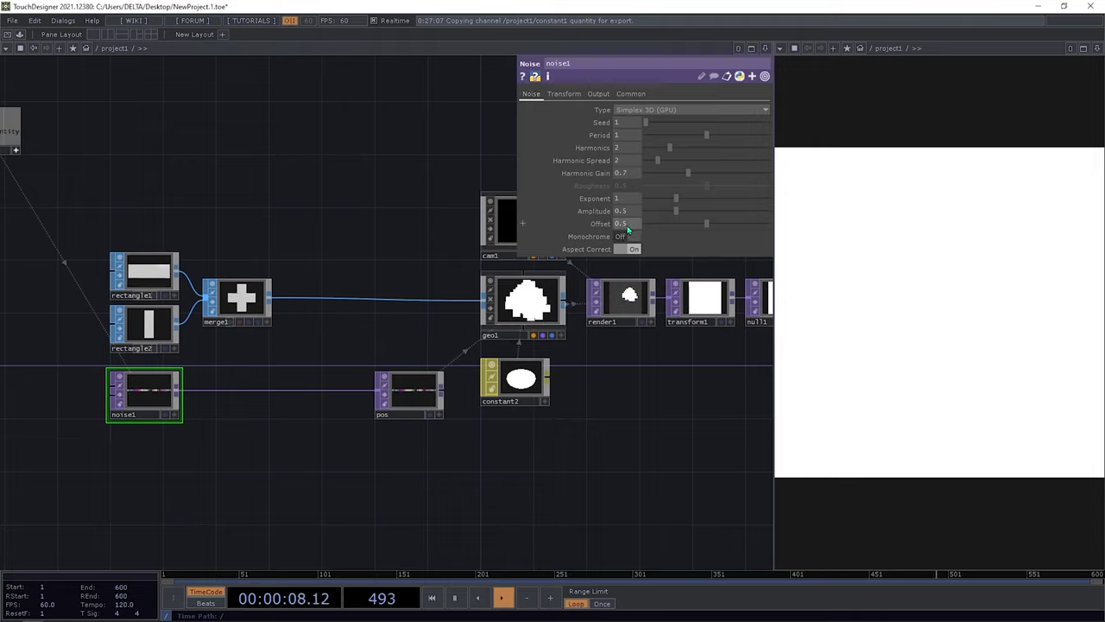
pyautogui.moveTo(706, 223); pyautogui.dragTo(630, 223)
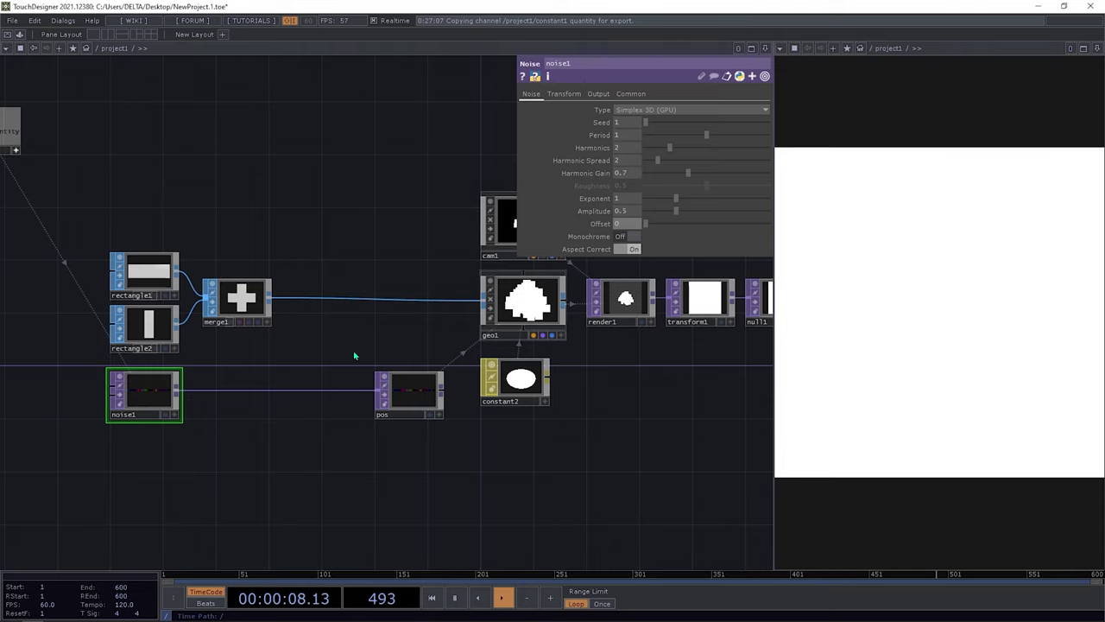
# Duplicate noise1 and place the copy directly below it
pyautogui.moveTo(240, 448); pyautogui.dragTo(263, 440)
pyautogui.press('Tab')
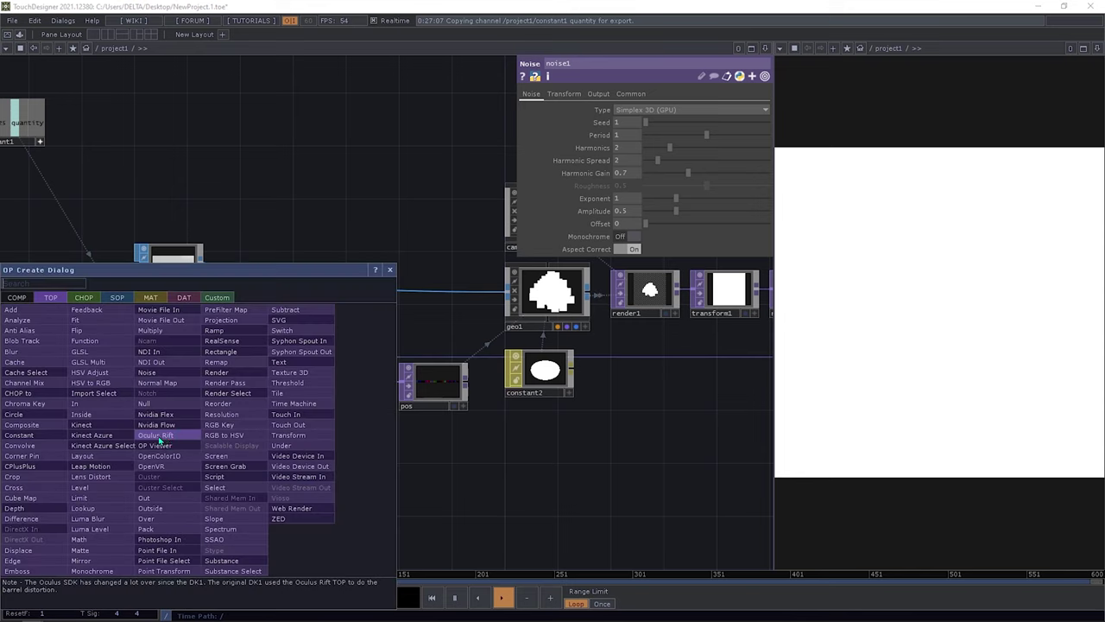
pyautogui.click(149, 373)
pyautogui.click(171, 378)
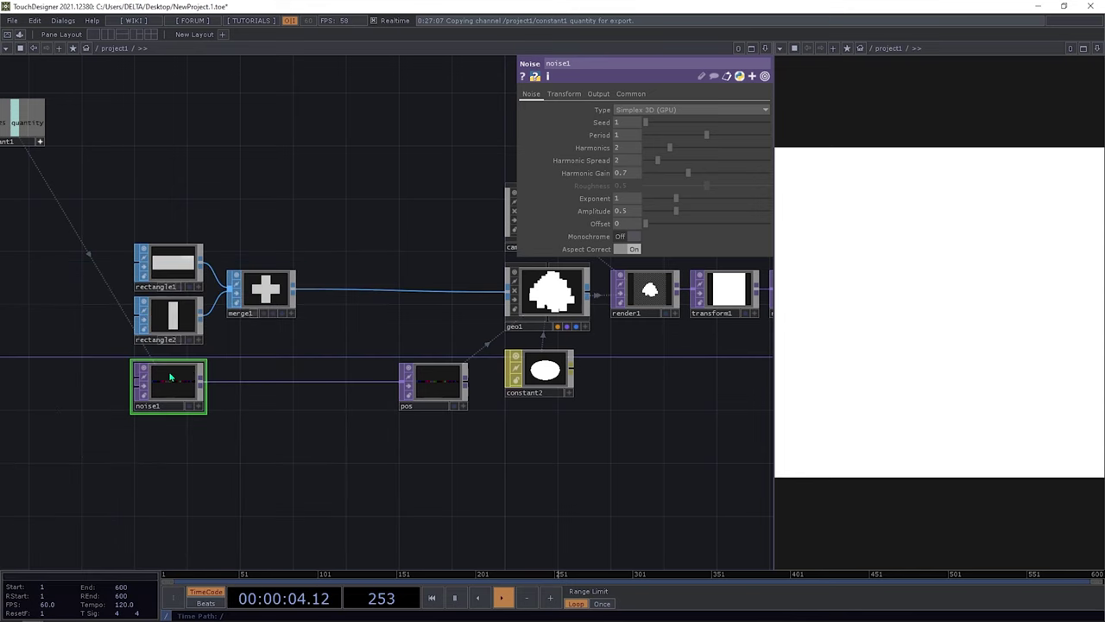
pyautogui.hotkey('ctrl', 'c')
pyautogui.hotkey('ctrl', 'v')
pyautogui.click(196, 439)
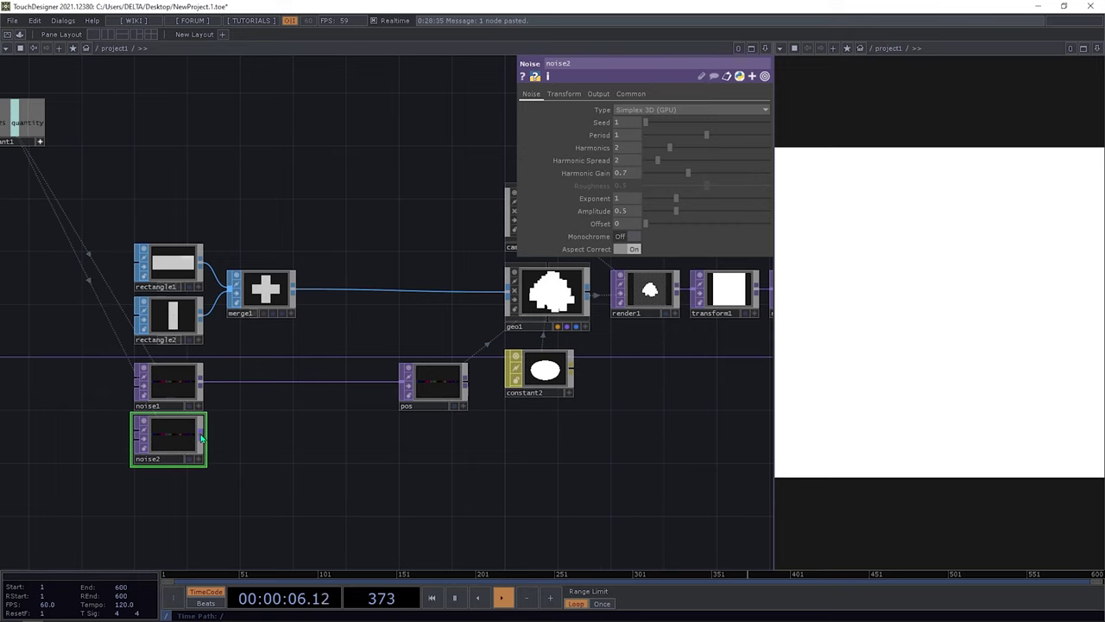
# Append a Null TOP to noise2's output and rename it color
pyautogui.press('Tab')
pyautogui.click(146, 401)
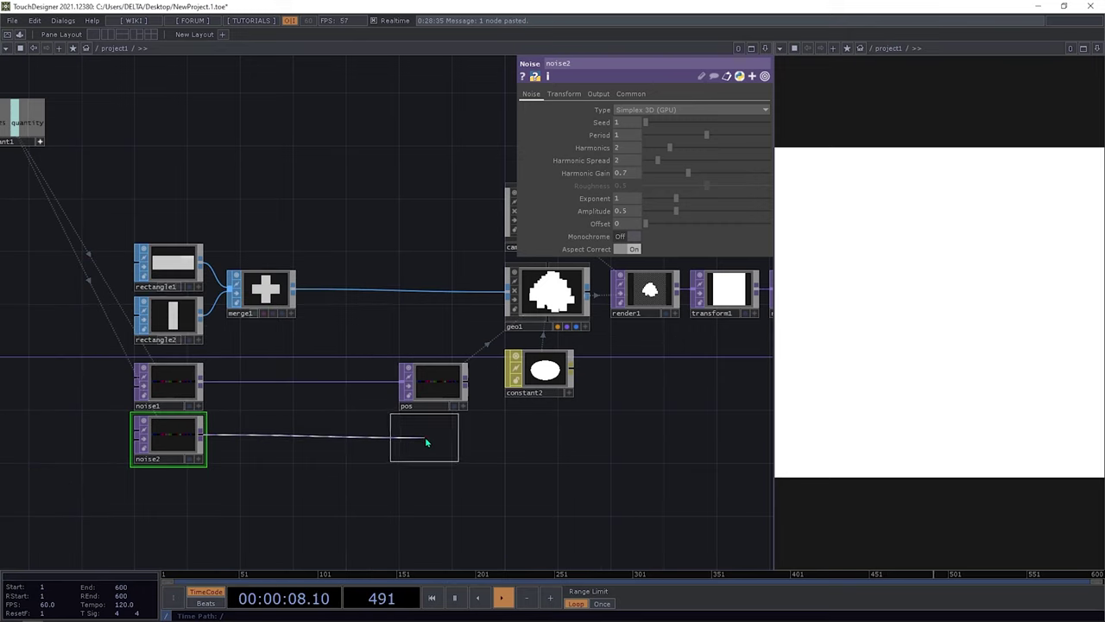
pyautogui.click(423, 440)
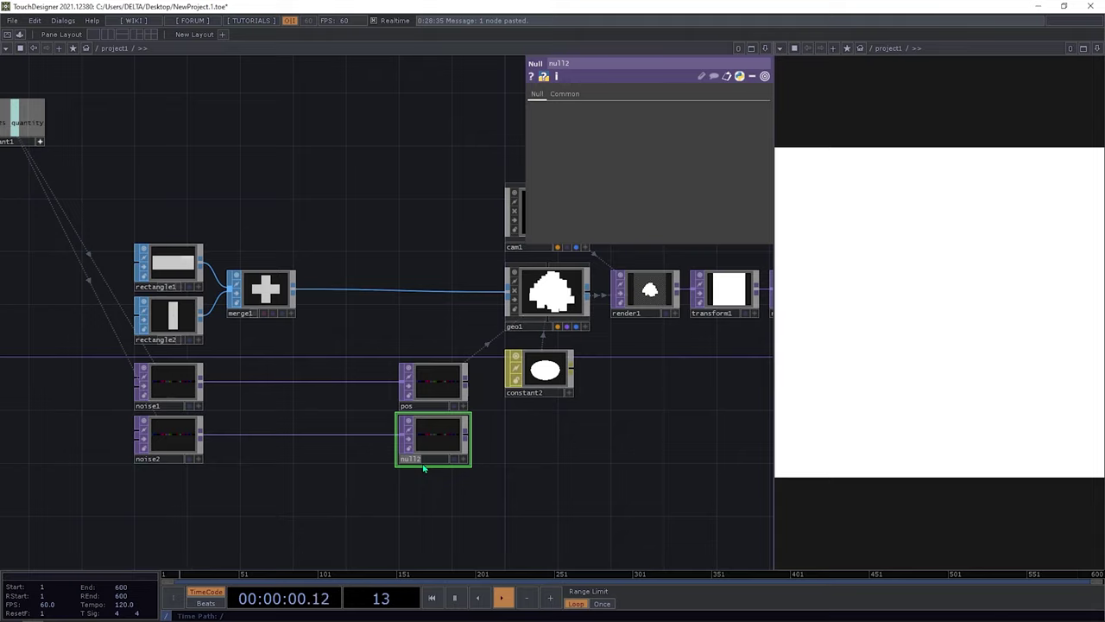
pyautogui.write('color')
# Assign color as geo1's instance Color OP and map its R, G and B to r, g and b
pyautogui.click(545, 297)
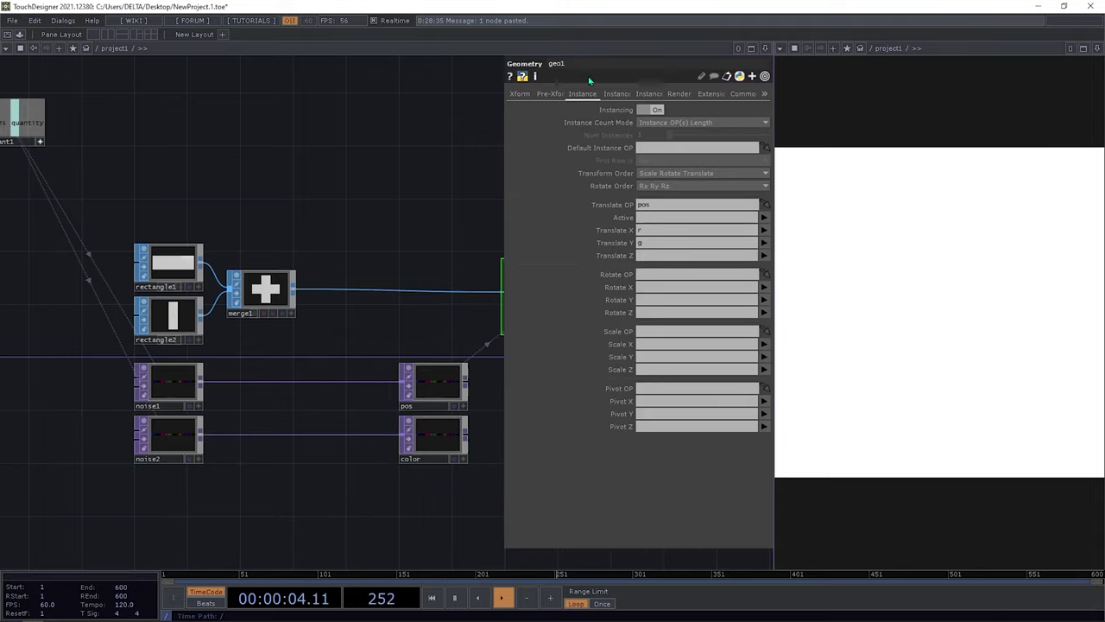
pyautogui.click(614, 94)
pyautogui.moveTo(436, 436); pyautogui.dragTo(646, 445)
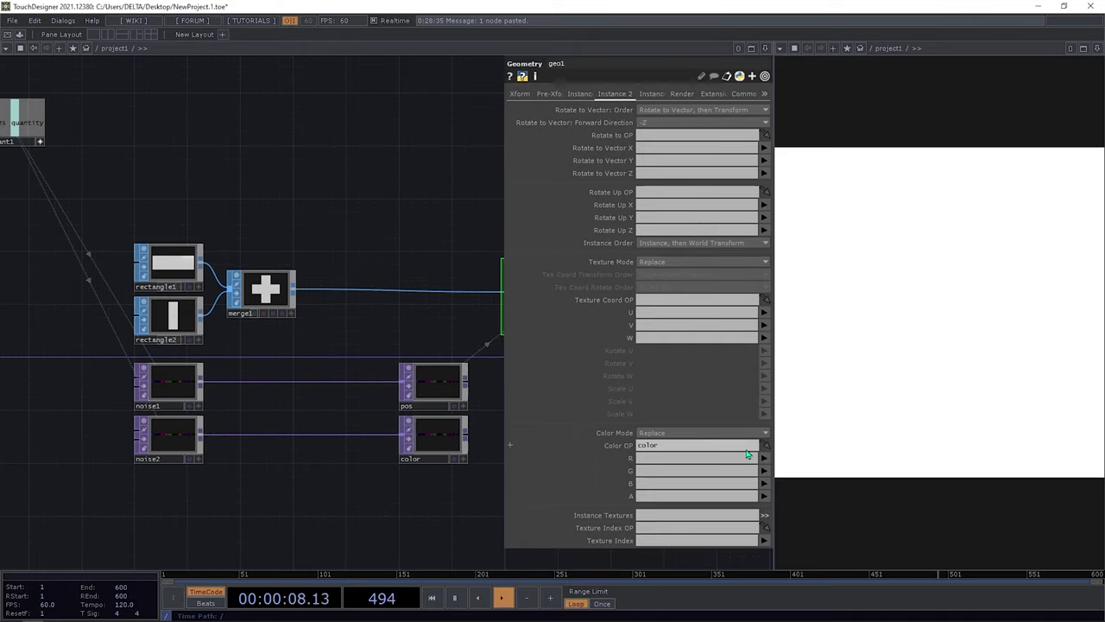
pyautogui.click(764, 471)
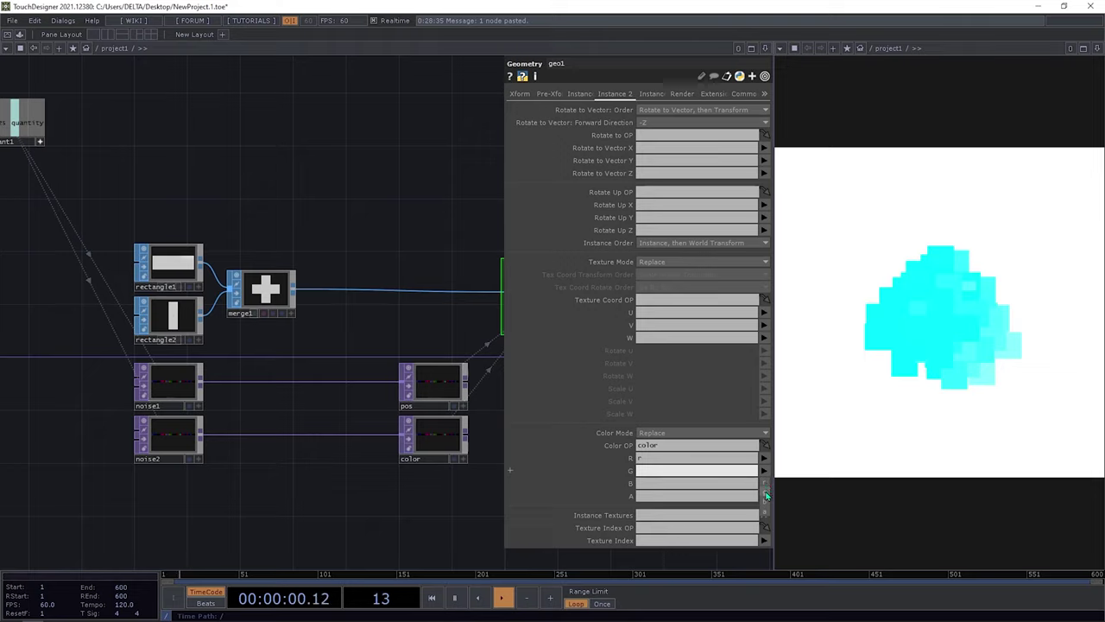
pyautogui.click(765, 492)
pyautogui.click(764, 484)
pyautogui.click(767, 514)
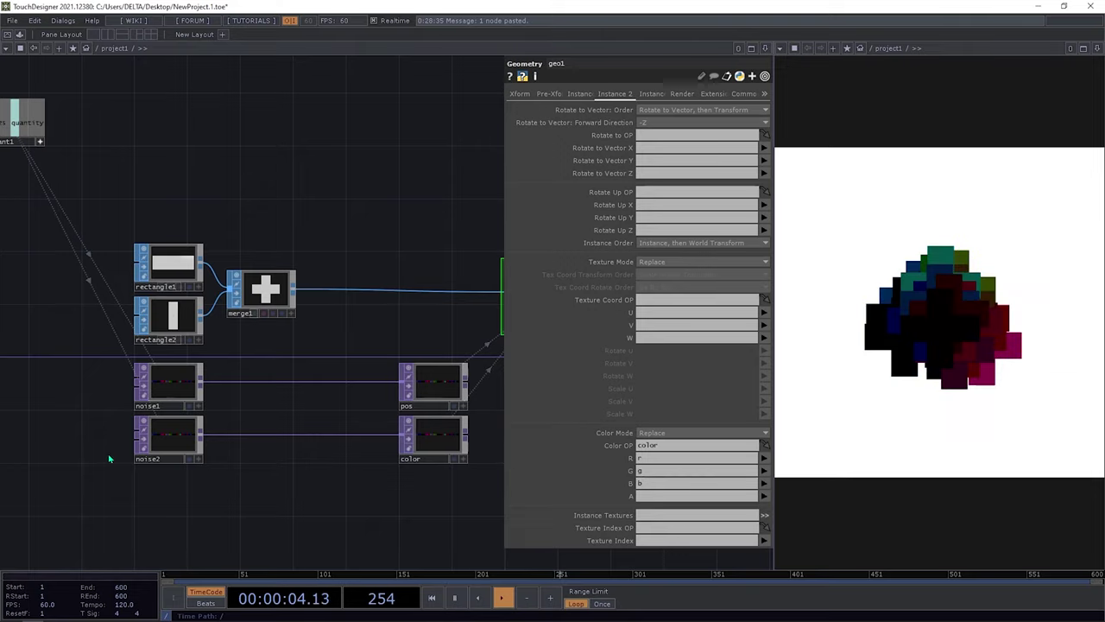
# Set noise2's offset to 0.5 and its seed to 3962 to vary the cross colors
pyautogui.click(166, 448)
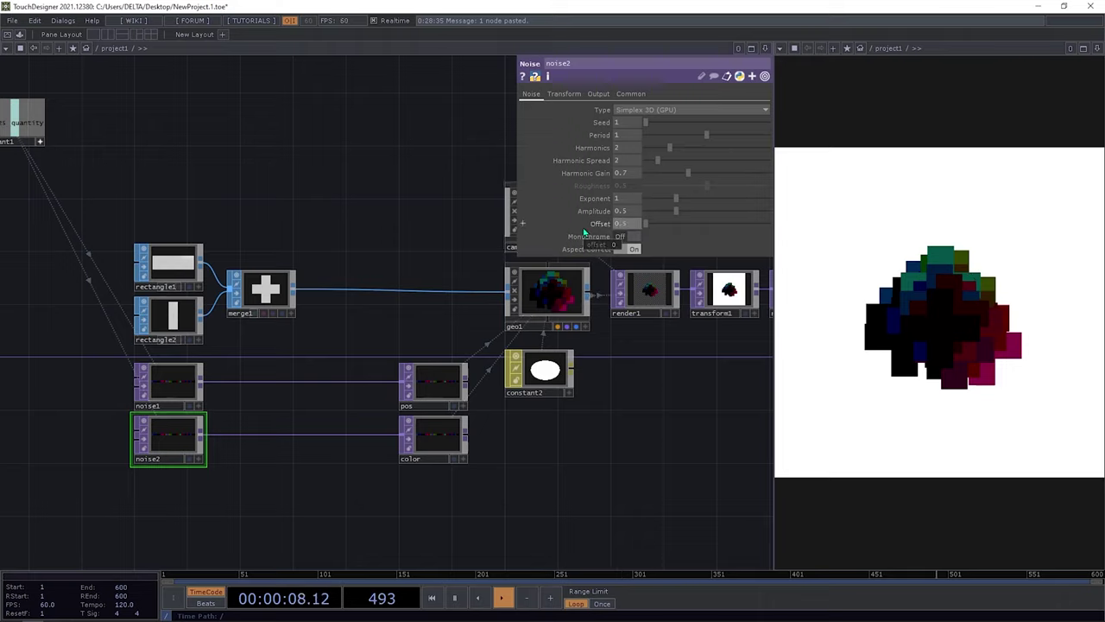
pyautogui.press('Return')
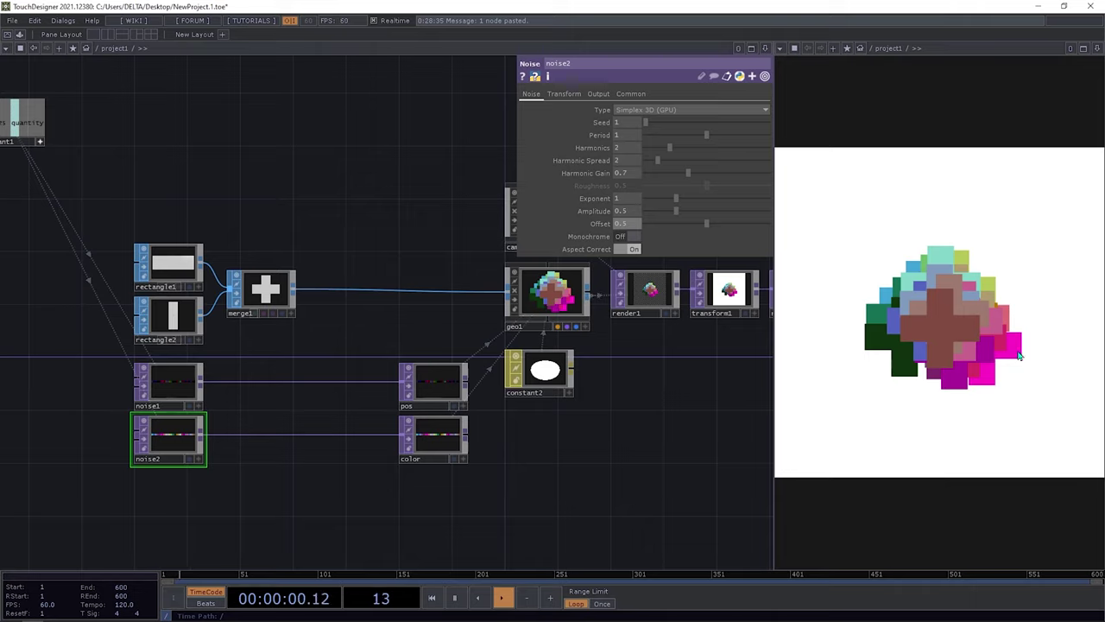
pyautogui.moveTo(645, 122); pyautogui.dragTo(694, 126)
pyautogui.moveTo(375, 446); pyautogui.dragTo(422, 415)
pyautogui.moveTo(421, 475); pyautogui.dragTo(402, 483)
# Set noise1's amplitude to 3 to spread the crosses apart
pyautogui.click(173, 352)
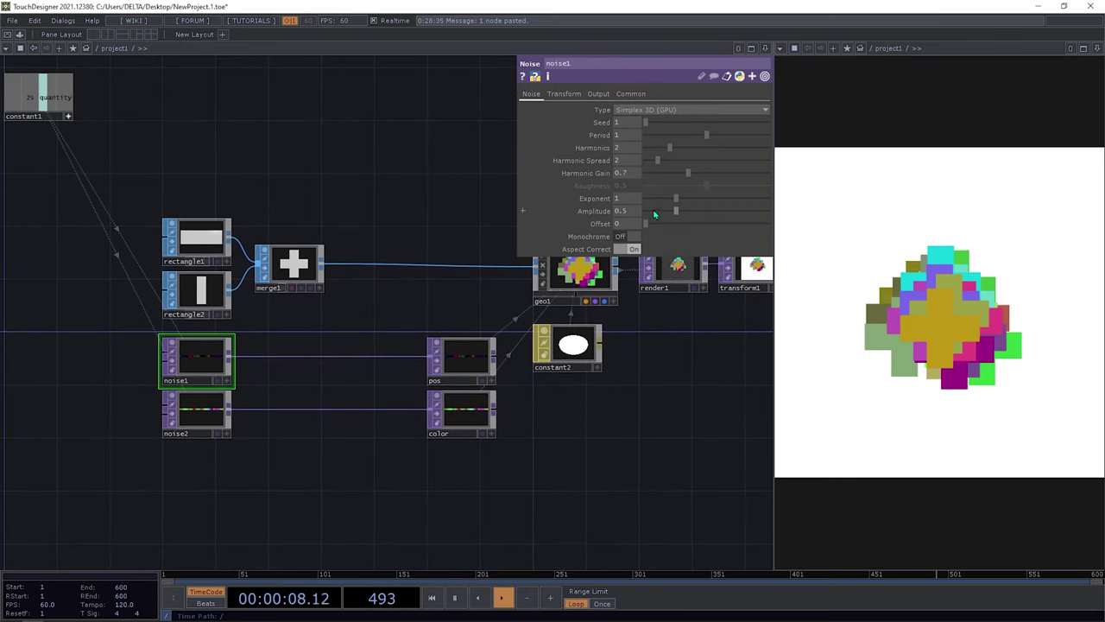
pyautogui.moveTo(676, 216); pyautogui.dragTo(778, 217)
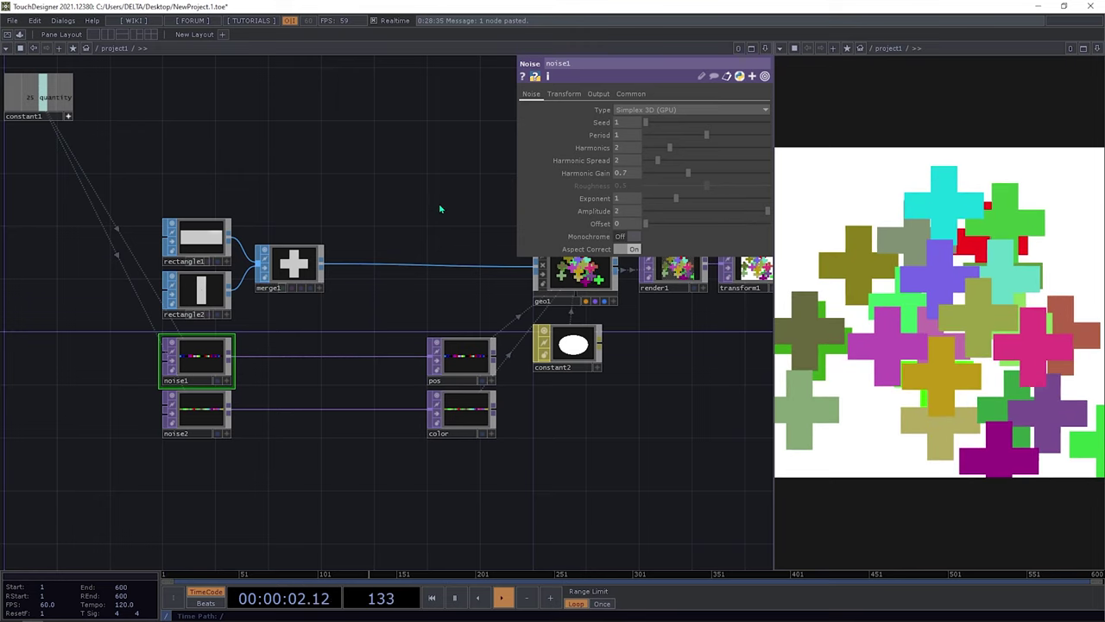
pyautogui.moveTo(437, 210); pyautogui.dragTo(347, 237)
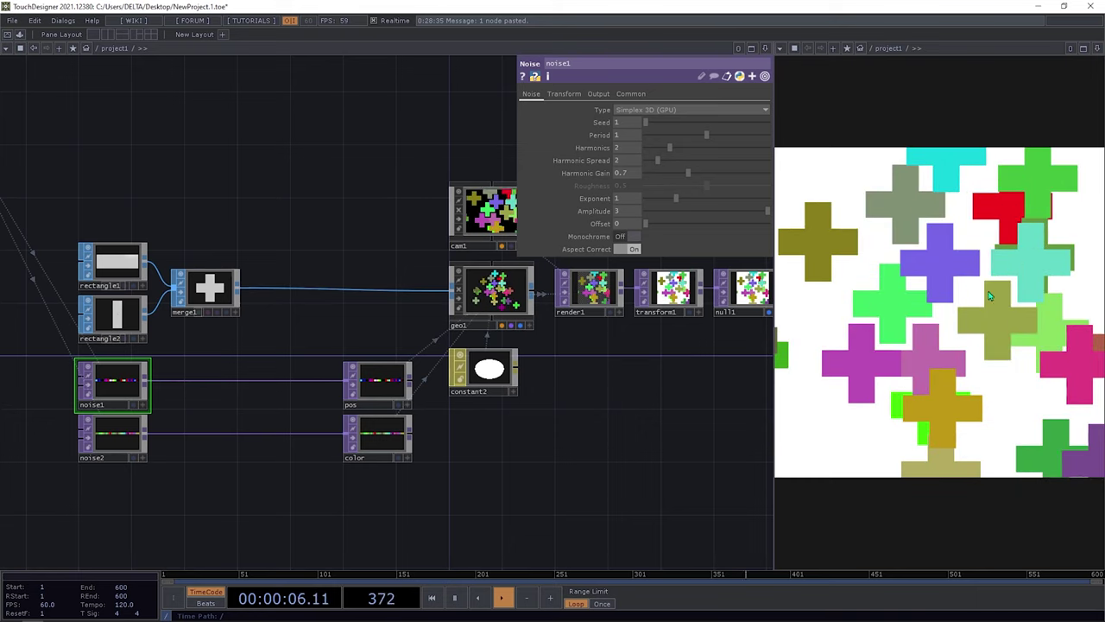
# Switch cam1's projection to Orthographic and set its Ortho Width to 7
pyautogui.click(483, 216)
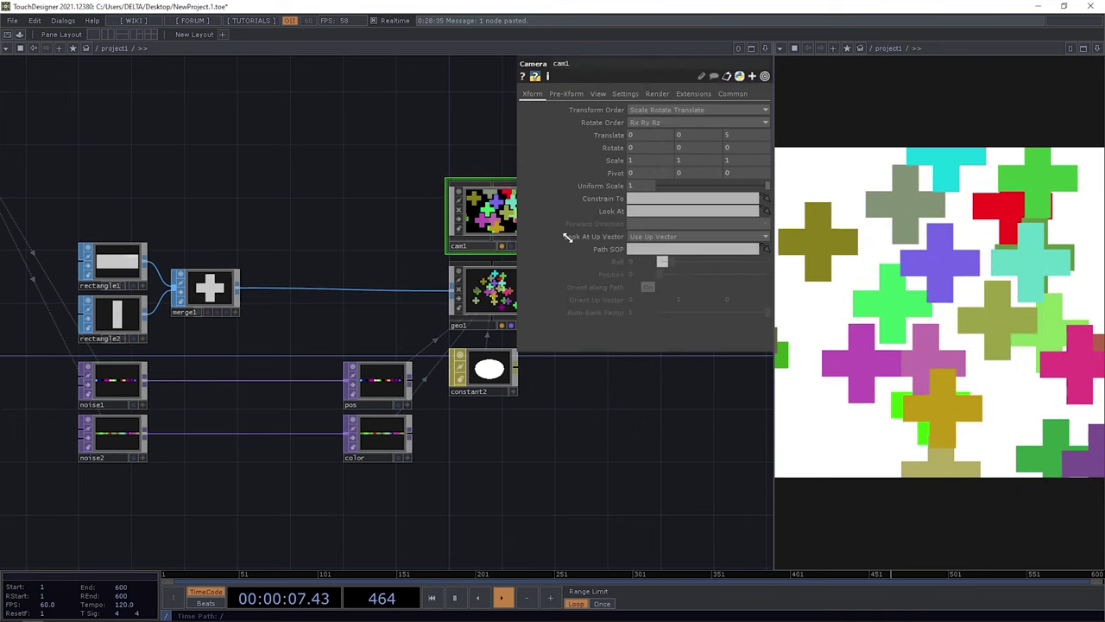
pyautogui.click(578, 95)
pyautogui.click(598, 96)
pyautogui.click(620, 96)
pyautogui.click(602, 97)
pyautogui.click(673, 111)
pyautogui.click(662, 131)
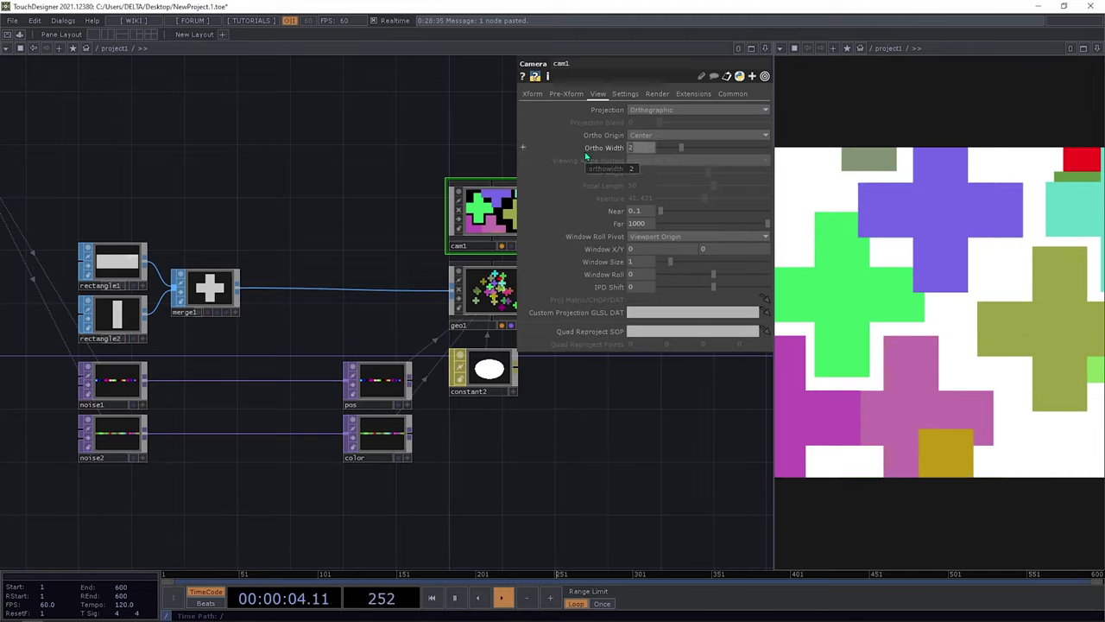
pyautogui.press('Return')
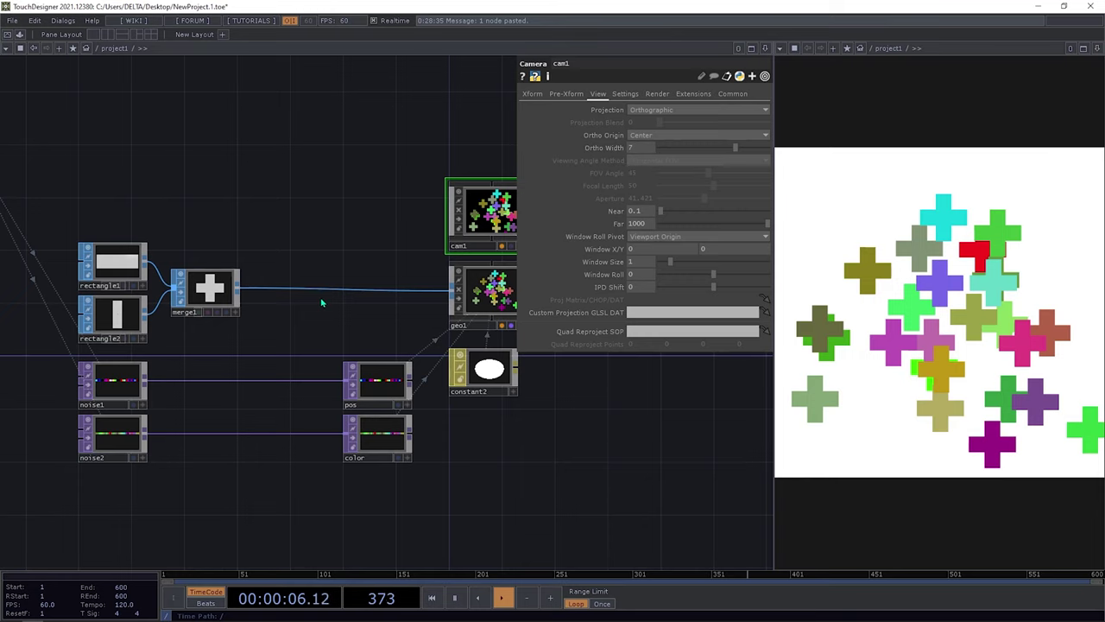
# Switch to the Vivaldi Gloria reference image in Photos, examine how its crosses align to the grid, and close it
pyautogui.moveTo(377, 327)
pyautogui.mouseDown()
pyautogui.moveTo(407, 316)
pyautogui.moveTo(380, 320)
pyautogui.mouseUp()
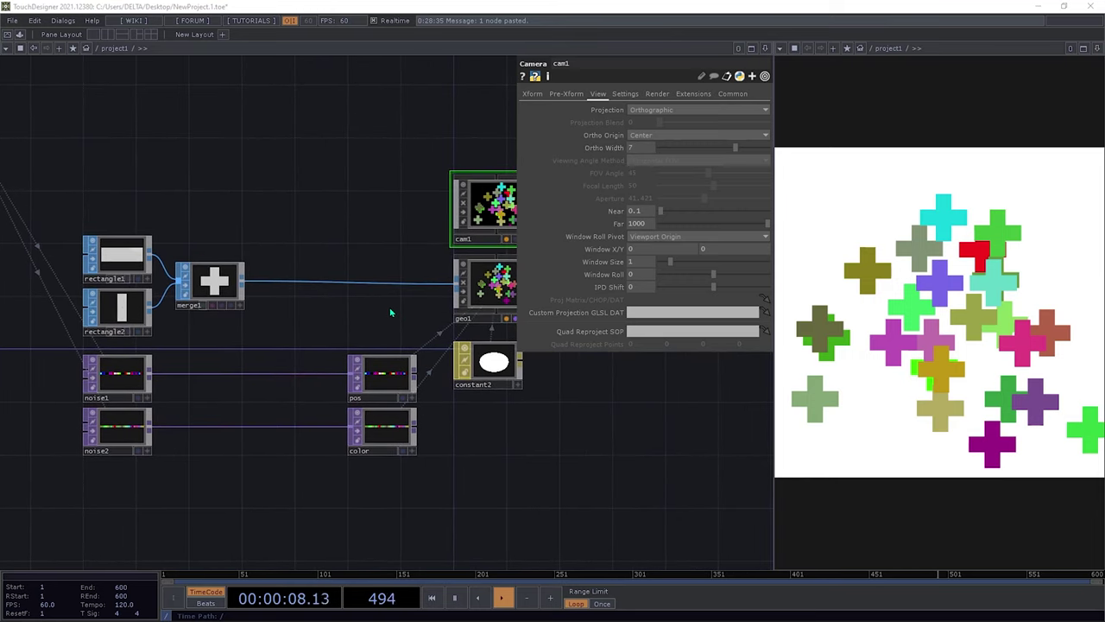
pyautogui.hotkey('alt', 'Tab')
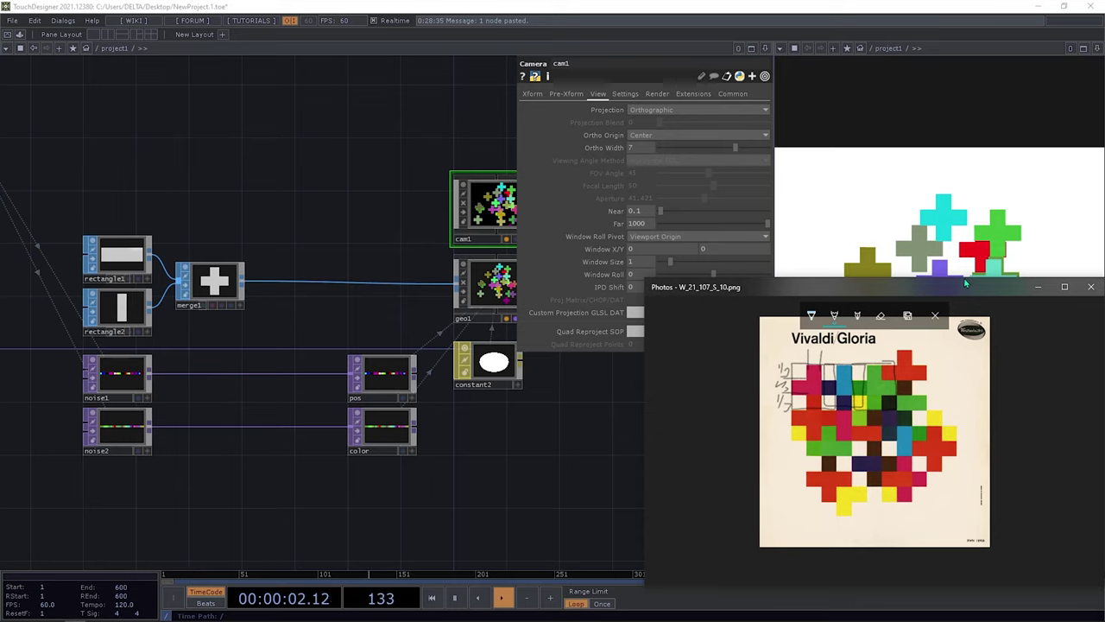
pyautogui.moveTo(966, 292); pyautogui.dragTo(734, 305)
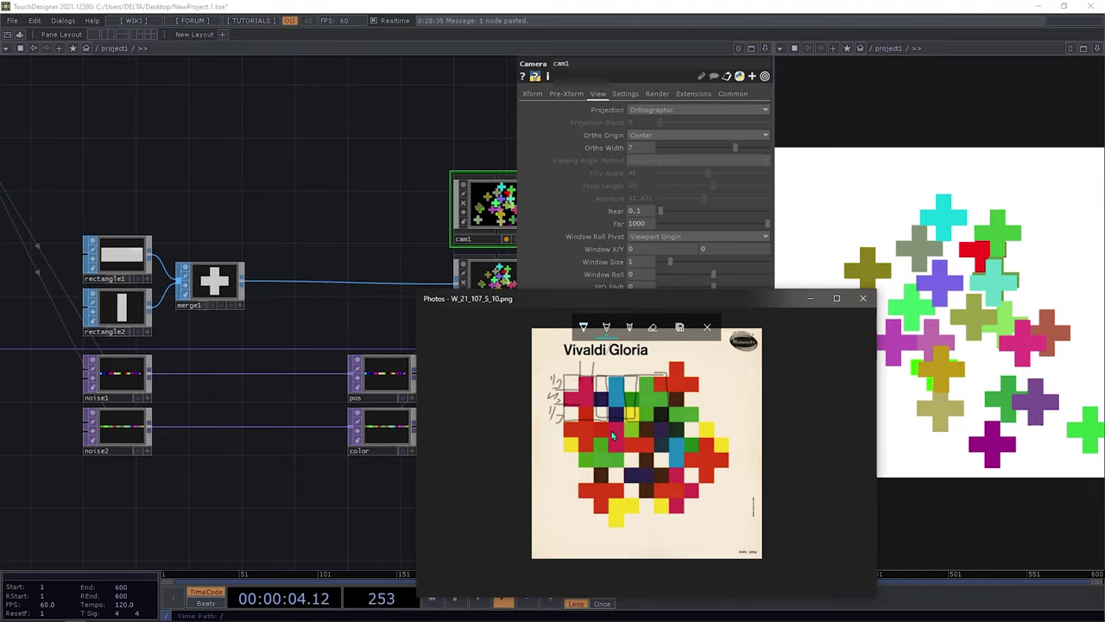
pyautogui.click(863, 298)
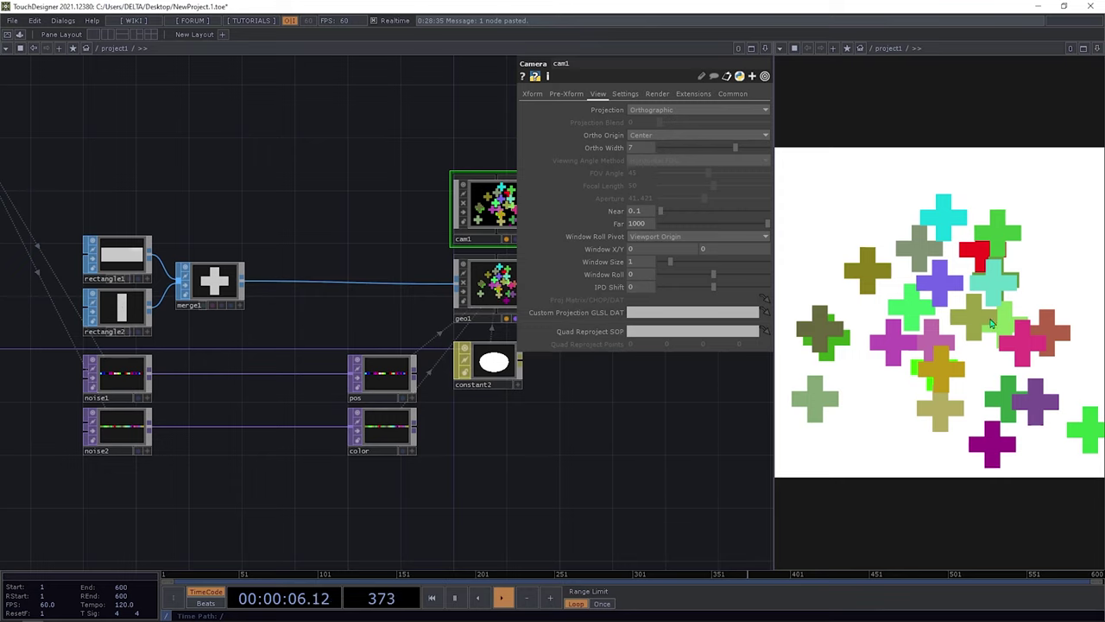
# Insert a Limit TOP between noise1 and pos
pyautogui.moveTo(349, 335); pyautogui.dragTo(492, 318)
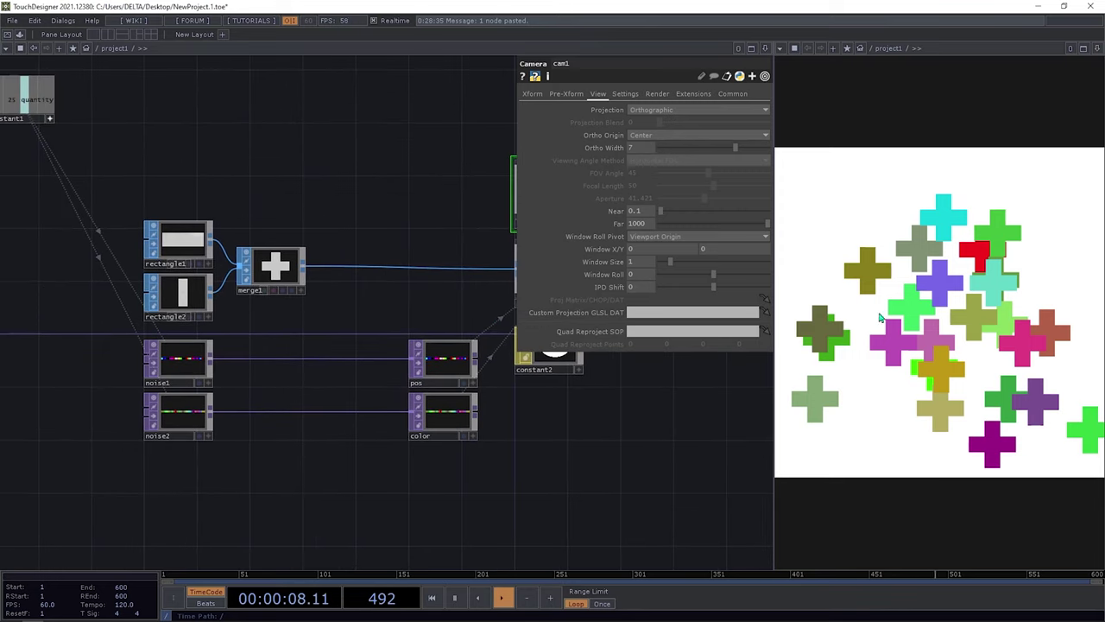
pyautogui.rightClick(283, 359)
pyautogui.click(288, 354)
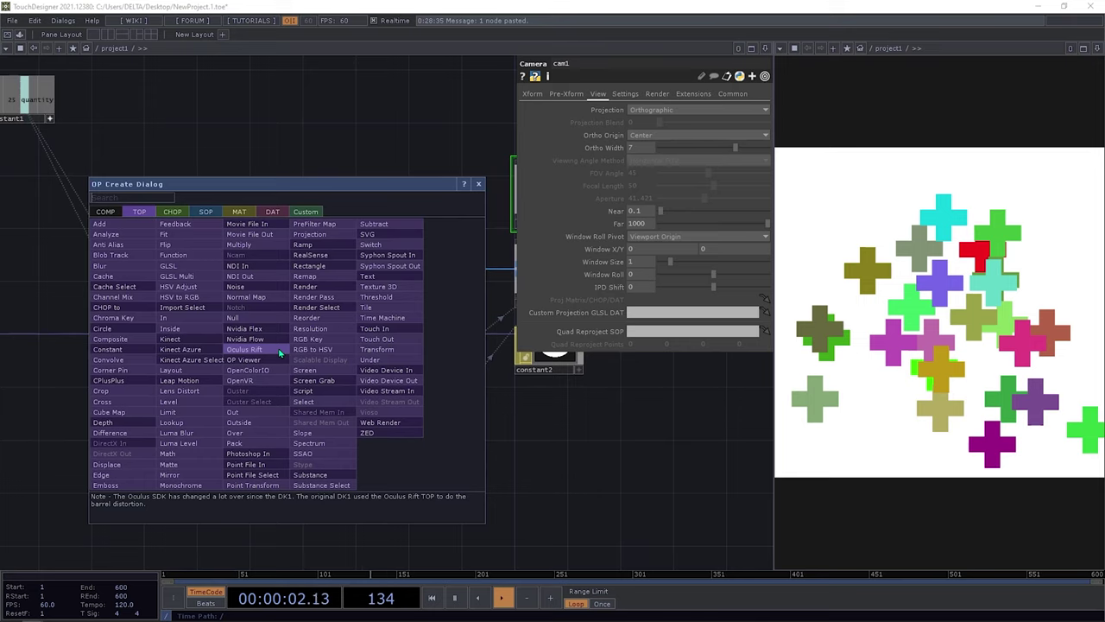
pyautogui.click(173, 402)
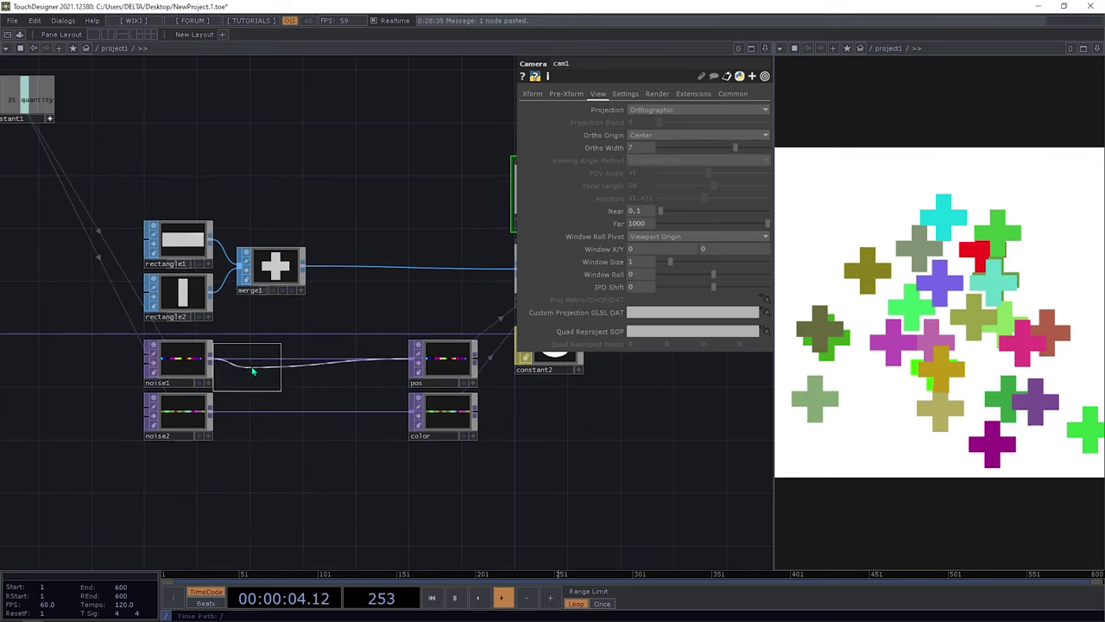
pyautogui.click(253, 371)
# Set limit1's Quantize Value to Round with a Value Step of one third (0.3333)
pyautogui.click(579, 95)
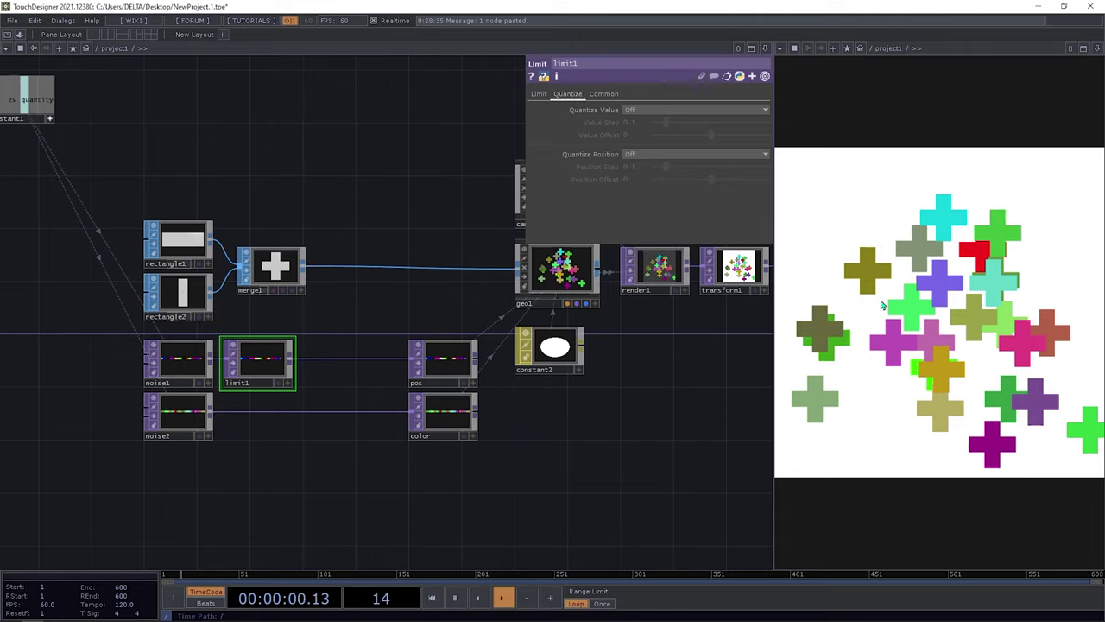
pyautogui.click(644, 110)
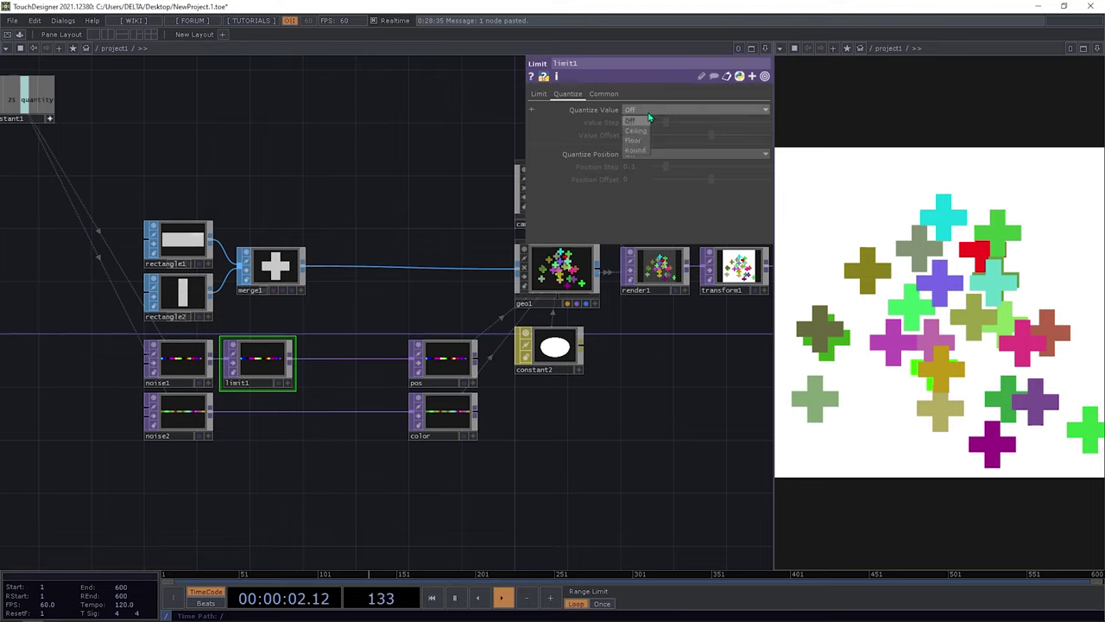
pyautogui.click(635, 151)
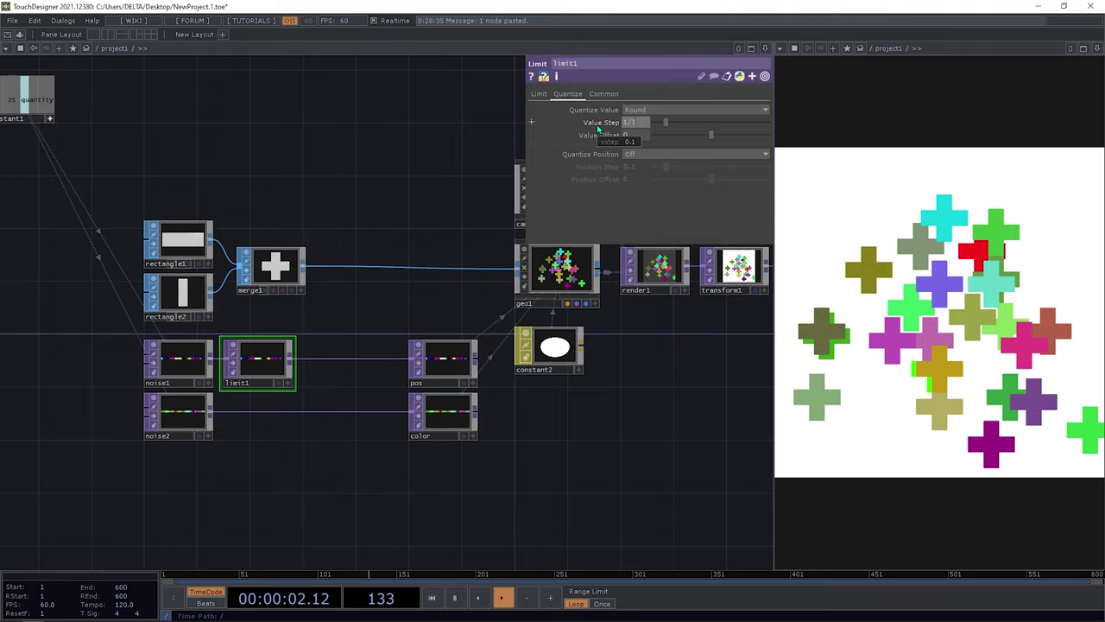
pyautogui.press('Return')
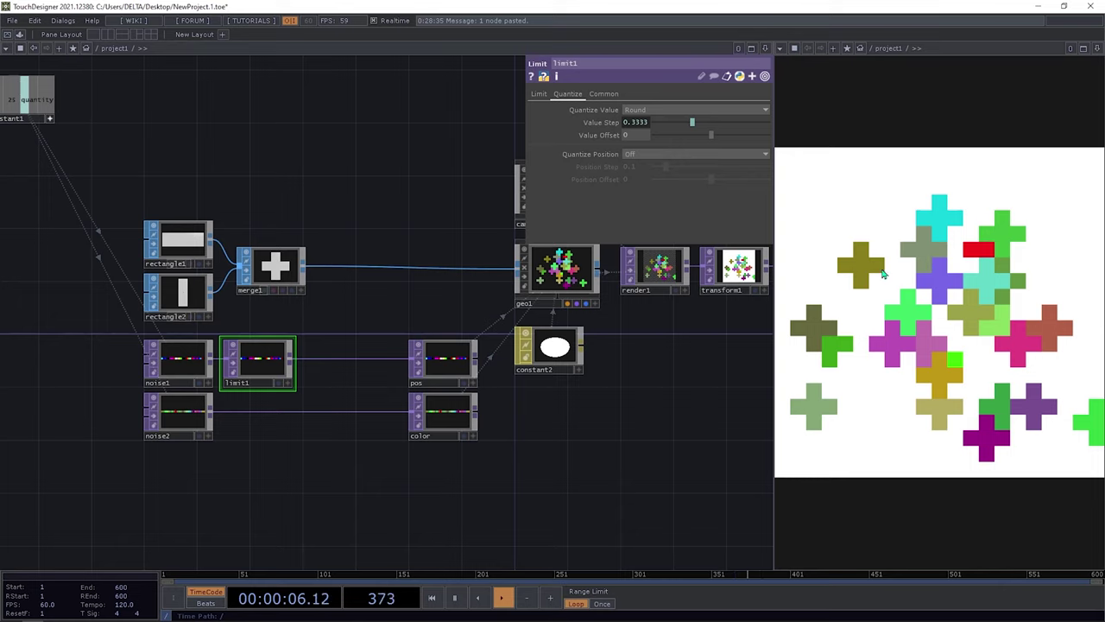
# Set noise1's period to 1.03 to rearrange the crosses
pyautogui.moveTo(652, 319); pyautogui.dragTo(531, 316)
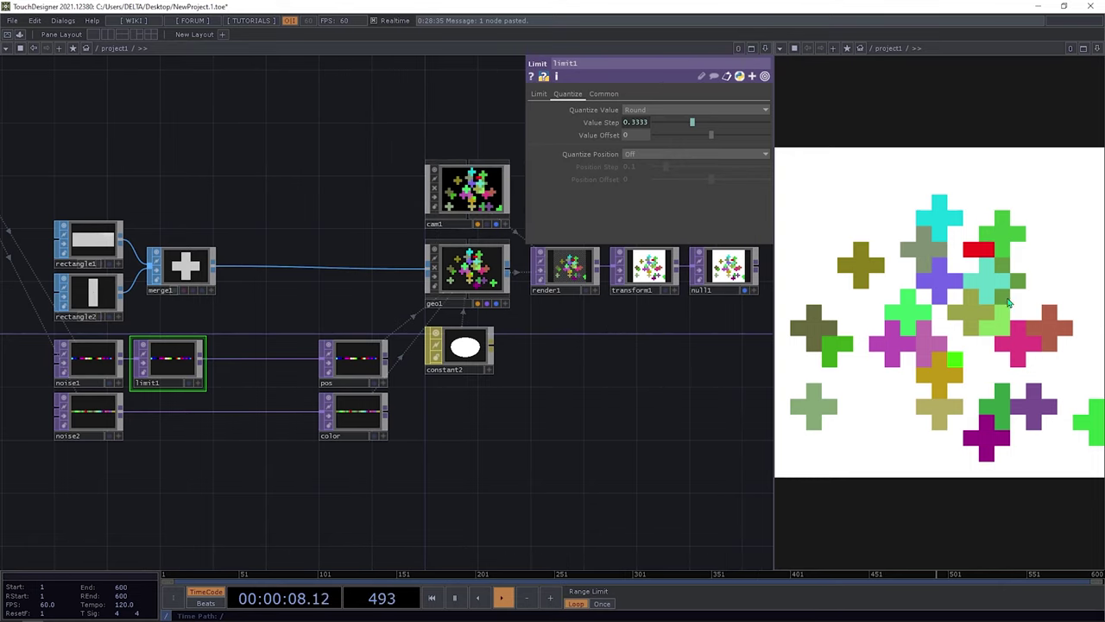
pyautogui.click(87, 358)
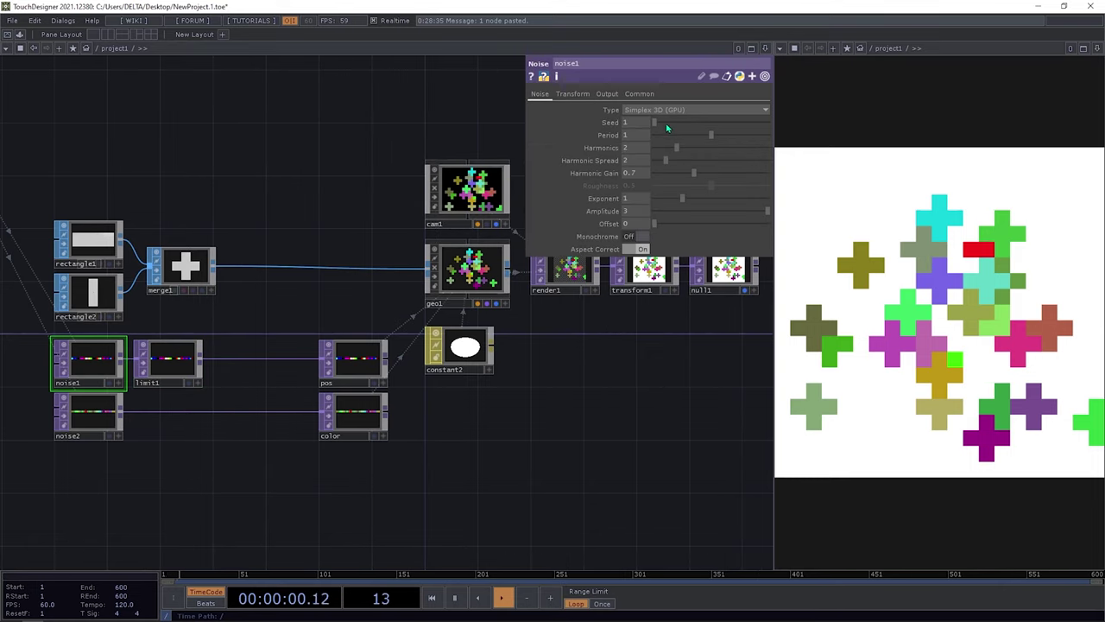
pyautogui.moveTo(710, 135)
pyautogui.mouseDown()
pyautogui.moveTo(671, 138)
pyautogui.moveTo(714, 140)
pyautogui.mouseUp()
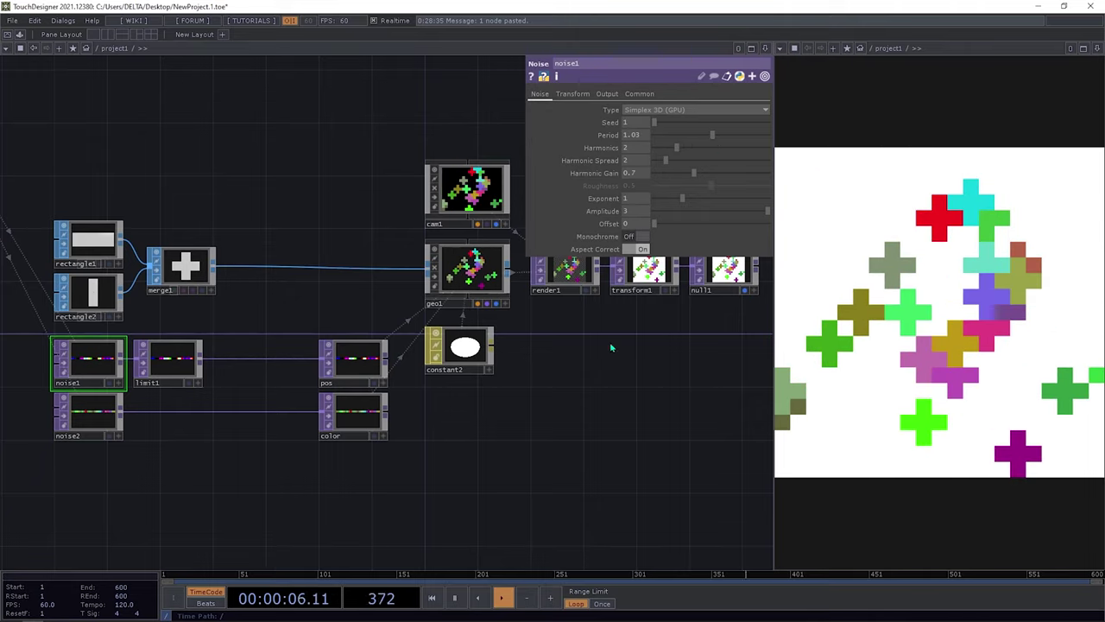
# Enable blending on constant2 with Source Color set to One Minus Dest Alpha and Destination Color set to One
pyautogui.moveTo(579, 343)
pyautogui.mouseDown()
pyautogui.moveTo(540, 343)
pyautogui.moveTo(586, 341)
pyautogui.mouseUp()
pyautogui.click(480, 343)
pyautogui.click(623, 95)
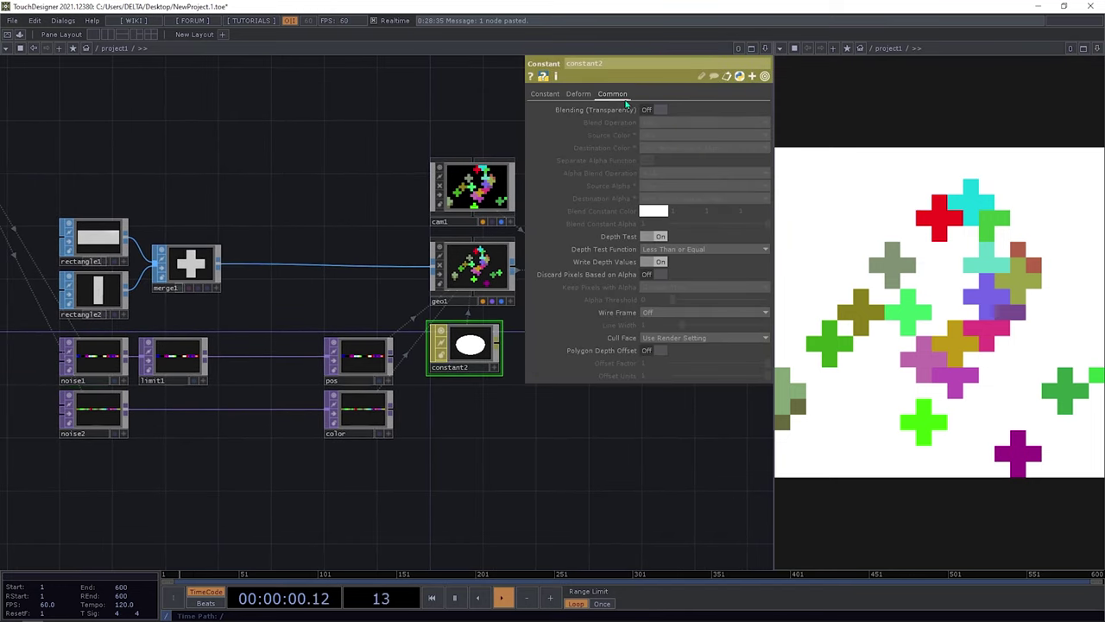
pyautogui.click(652, 111)
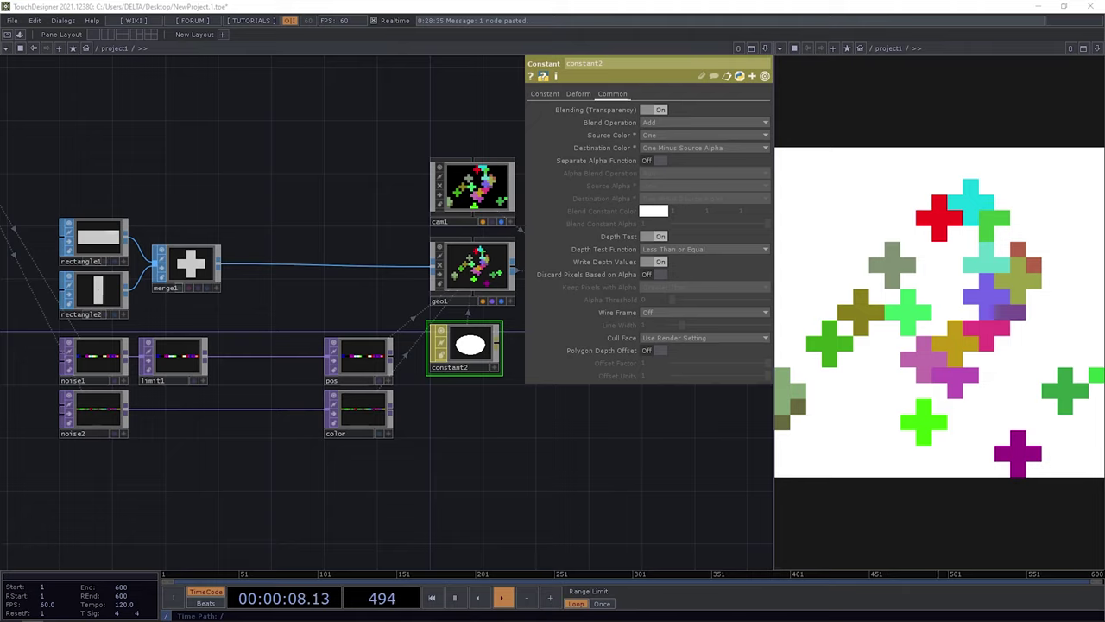
pyautogui.click(682, 135)
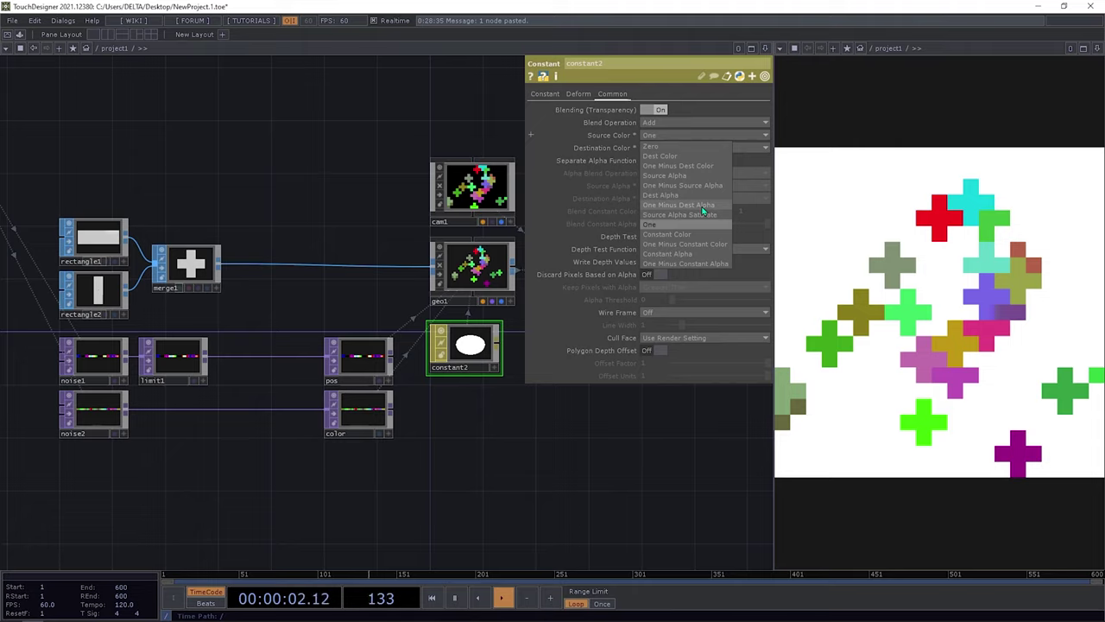
pyautogui.click(704, 210)
pyautogui.click(682, 148)
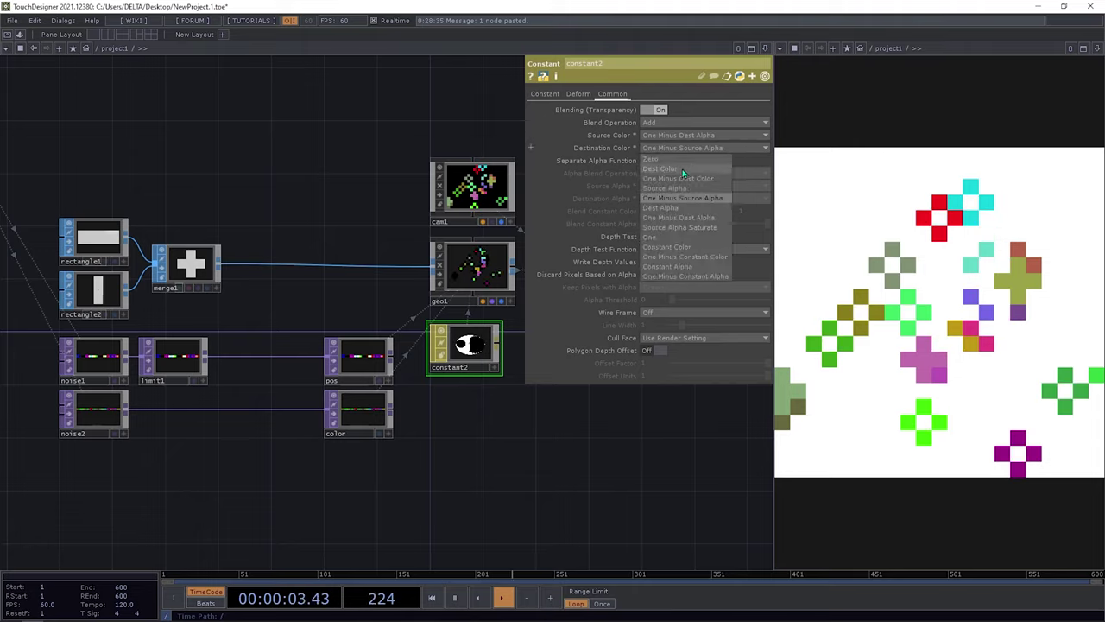
pyautogui.click(672, 237)
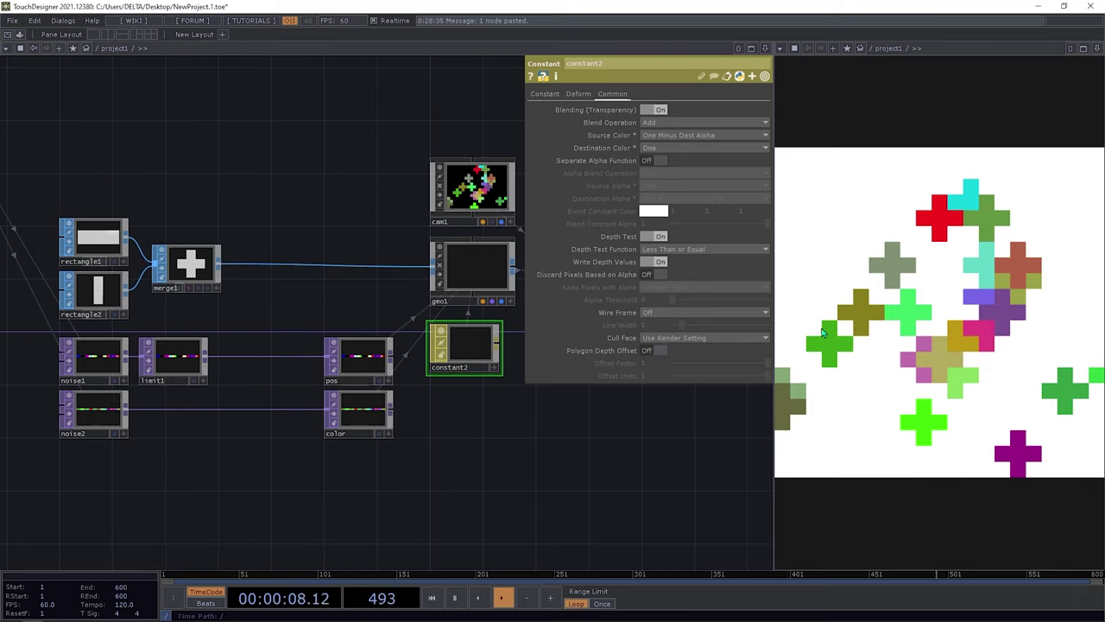
# Set noise1's seed to 4366 and check noise2's noise parameters
pyautogui.click(94, 356)
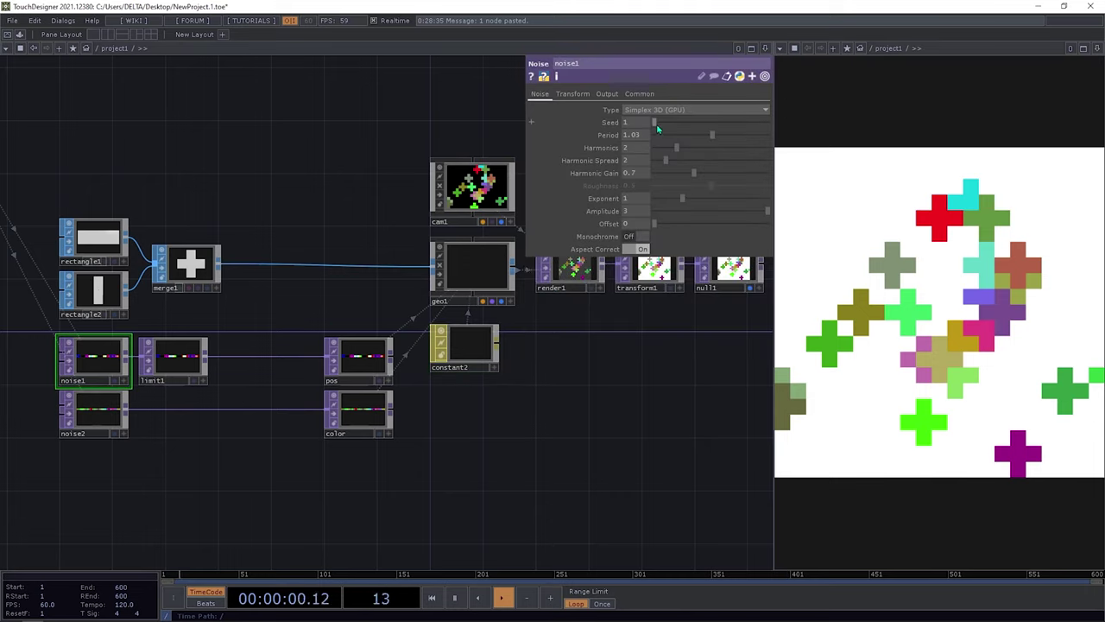
pyautogui.moveTo(657, 128); pyautogui.dragTo(708, 132)
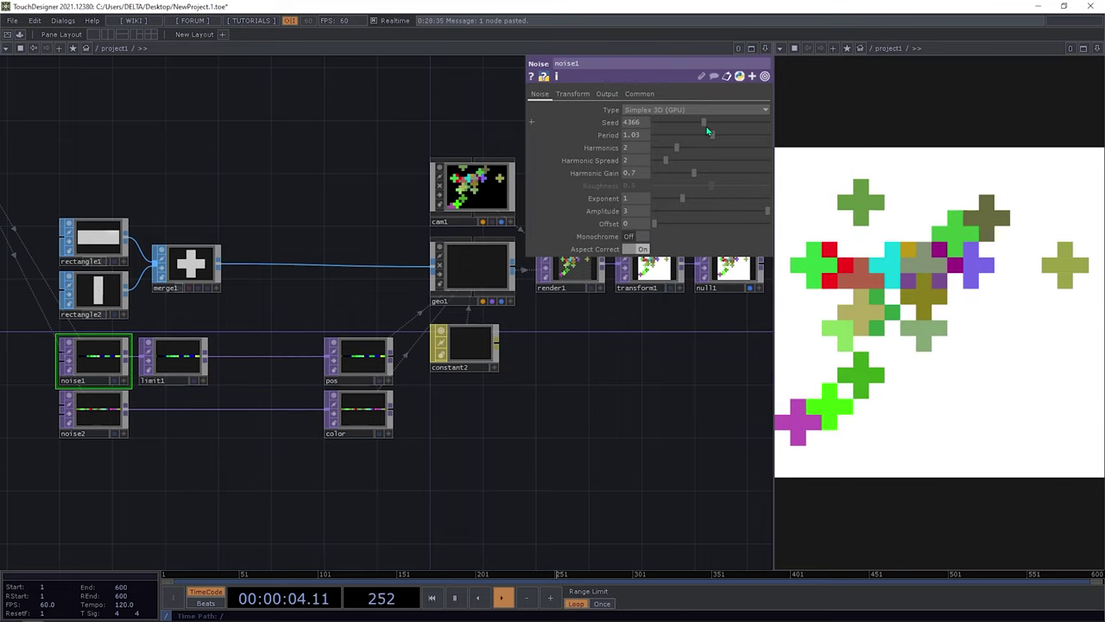
pyautogui.click(93, 413)
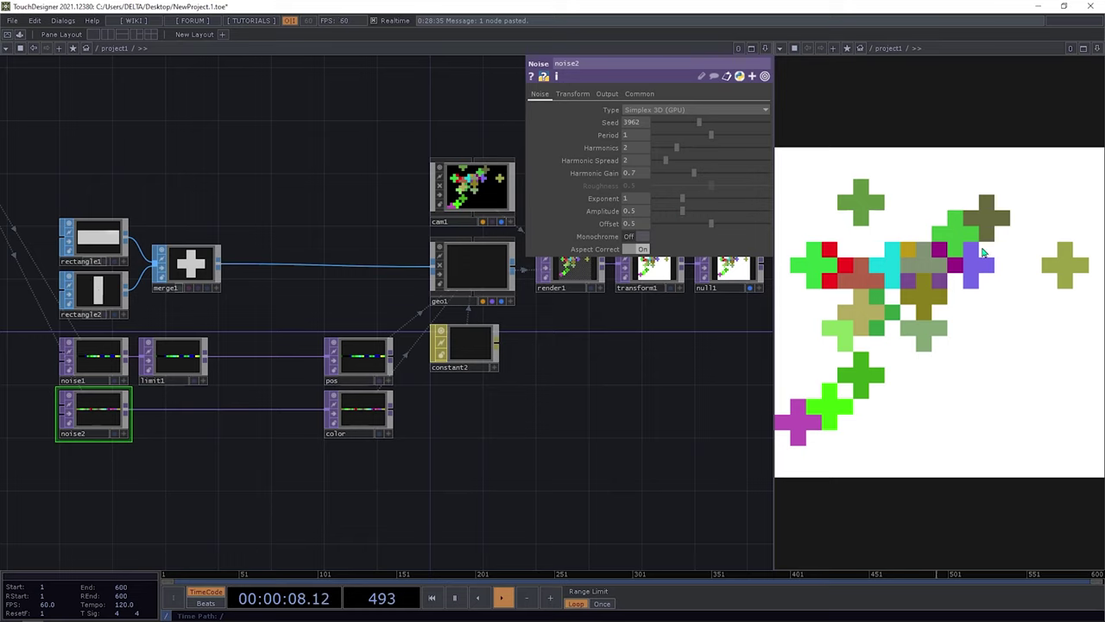
# Try Dest Color and Dest Alpha as constant2's blending Destination Color, and return it to One
pyautogui.click(444, 350)
pyautogui.click(680, 149)
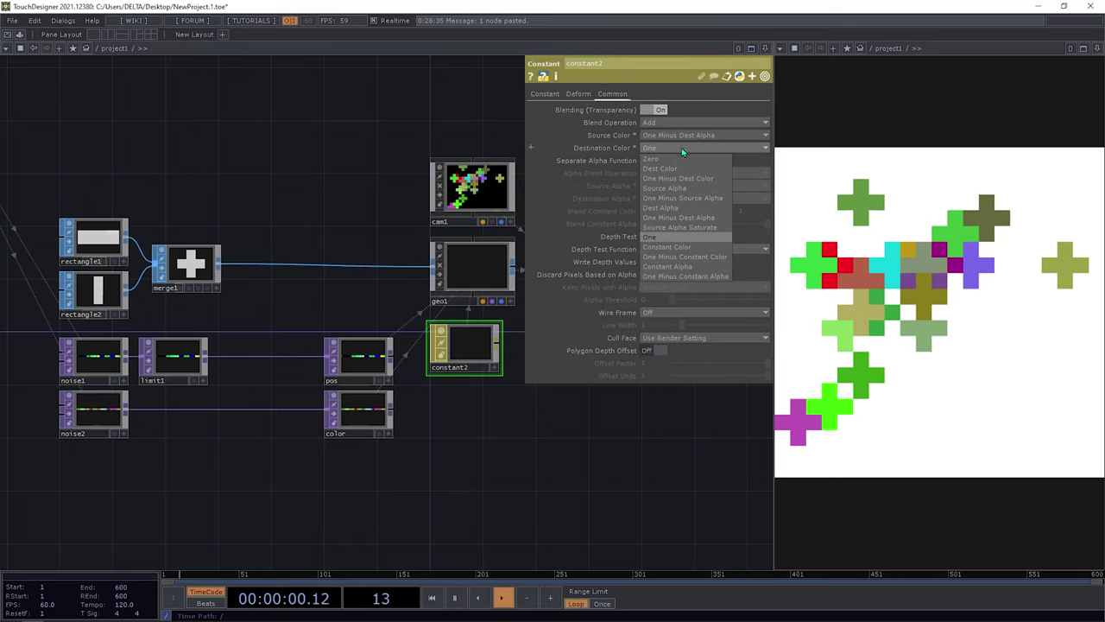
pyautogui.click(666, 171)
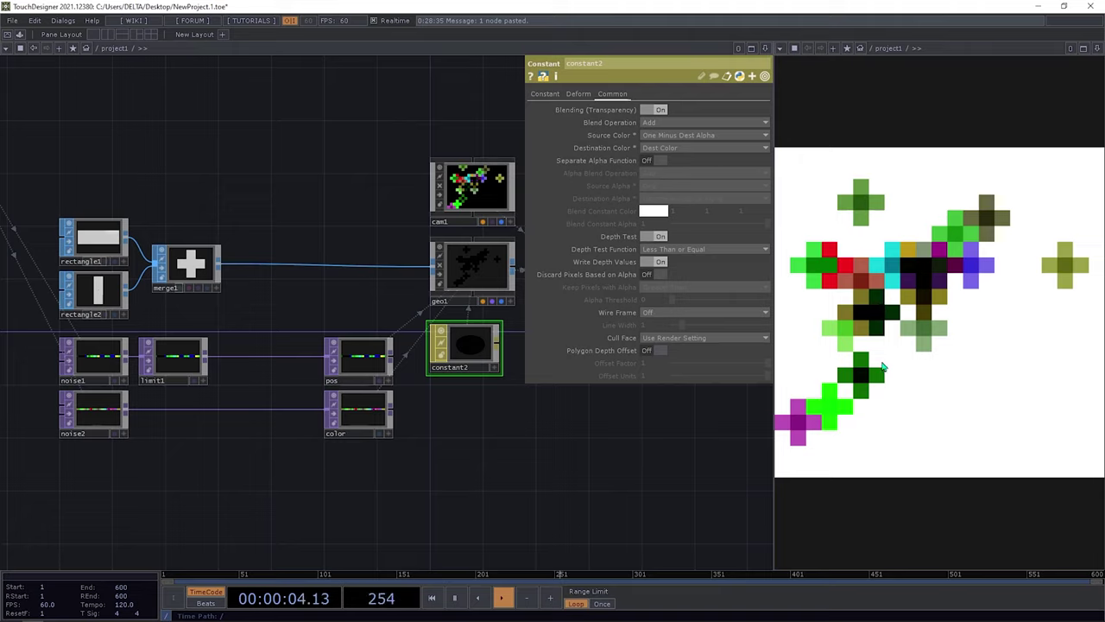
pyautogui.click(677, 149)
pyautogui.click(689, 176)
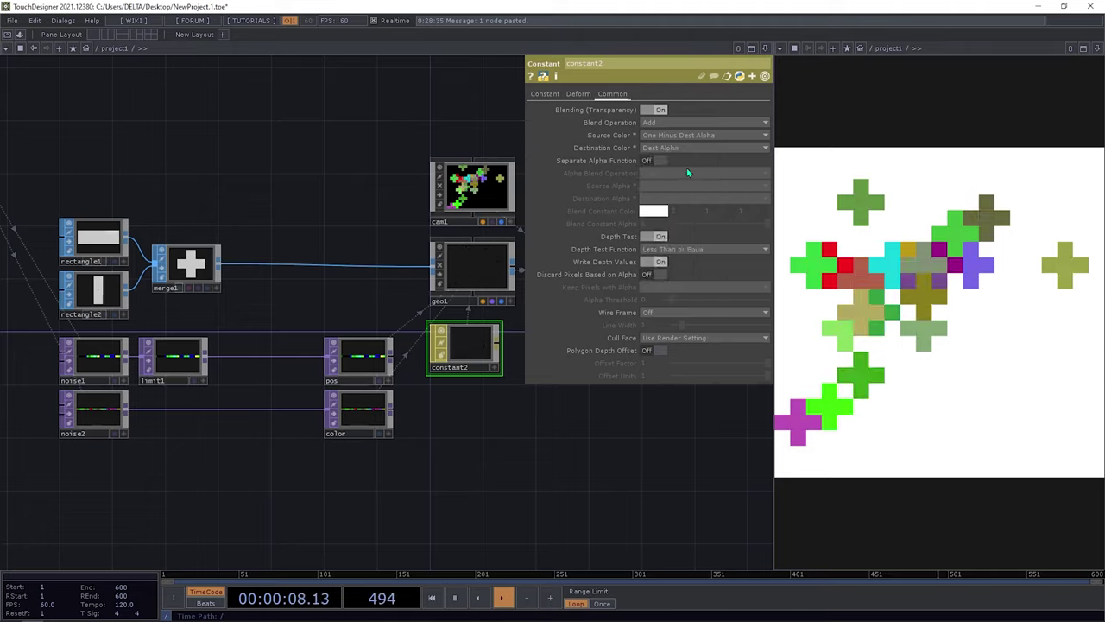
pyautogui.click(683, 148)
pyautogui.click(677, 236)
# Try One Minus Constant Color as constant2's Destination Color and restore the One option
pyautogui.click(679, 151)
pyautogui.click(689, 259)
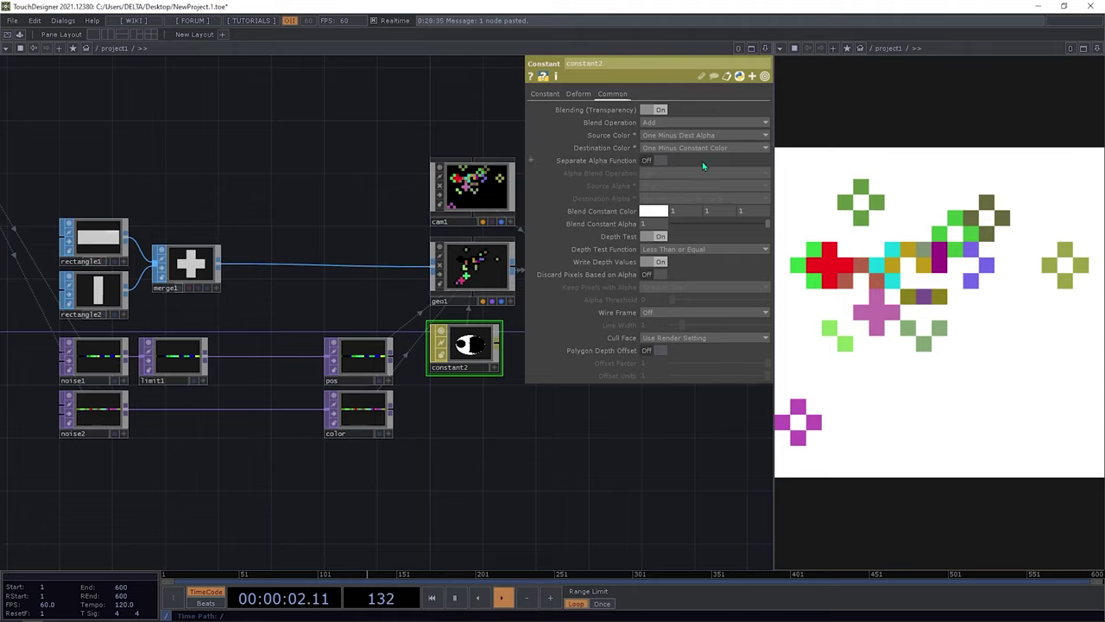
pyautogui.click(685, 149)
pyautogui.click(693, 258)
pyautogui.click(677, 147)
pyautogui.click(677, 239)
# Slow the cross movement by setting noise1's Z translate expression to absTime.seconds*0.1
pyautogui.moveTo(672, 458); pyautogui.dragTo(570, 458)
pyautogui.moveTo(252, 320); pyautogui.dragTo(387, 325)
pyautogui.click(121, 378)
pyautogui.click(572, 95)
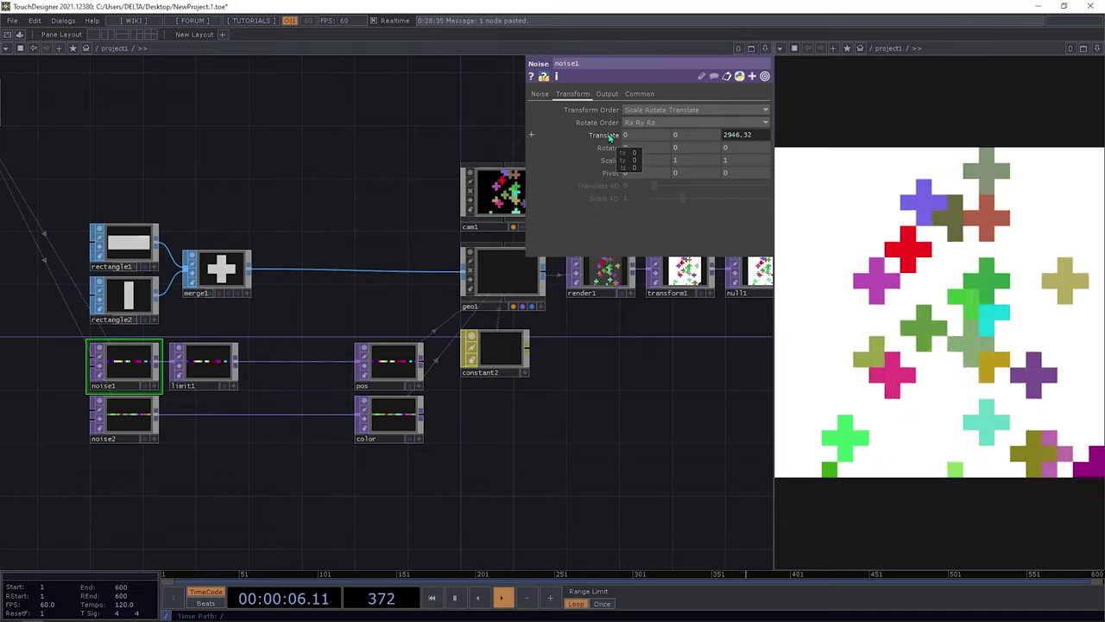
pyautogui.click(756, 138)
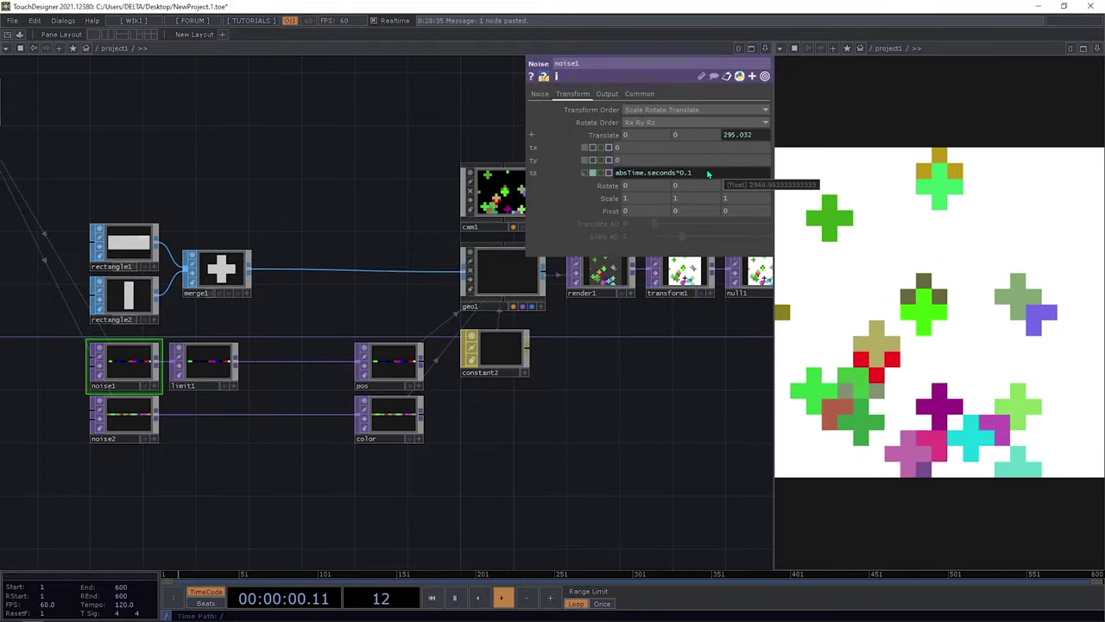
pyautogui.press('Return')
# Try an exponent of 0.61 and a period of 5 on noise1, and reset the exponent to its default
pyautogui.click(541, 95)
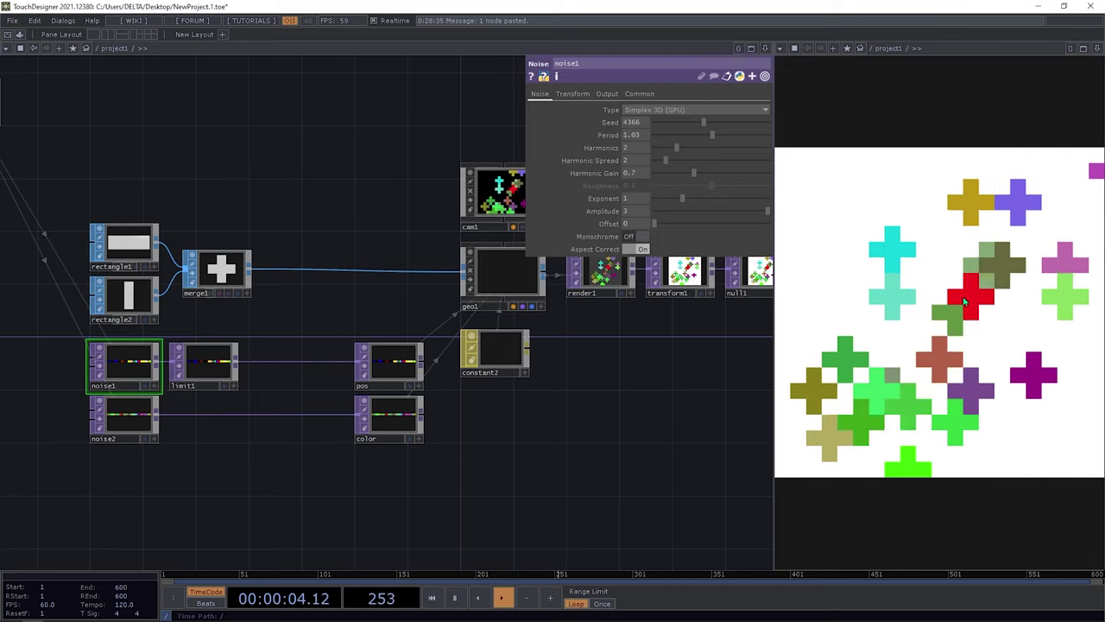
pyautogui.moveTo(682, 200)
pyautogui.mouseDown()
pyautogui.moveTo(660, 203)
pyautogui.moveTo(671, 204)
pyautogui.mouseUp()
pyautogui.moveTo(710, 140); pyautogui.dragTo(789, 142)
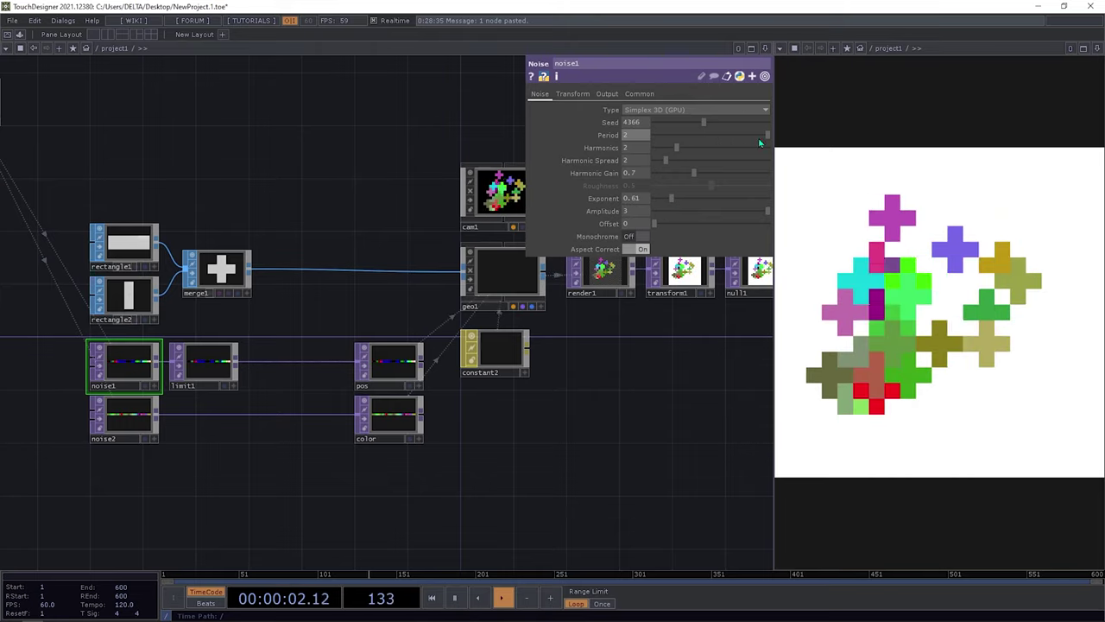
pyautogui.click(639, 136)
pyautogui.write('5')
pyautogui.press('Return')
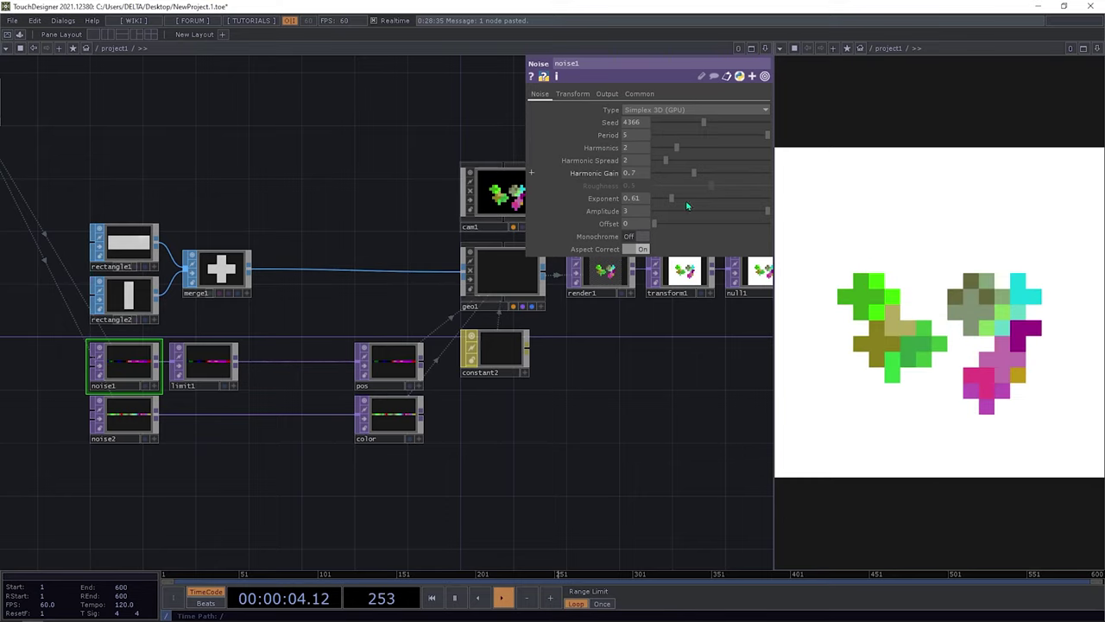
pyautogui.rightClick(630, 212)
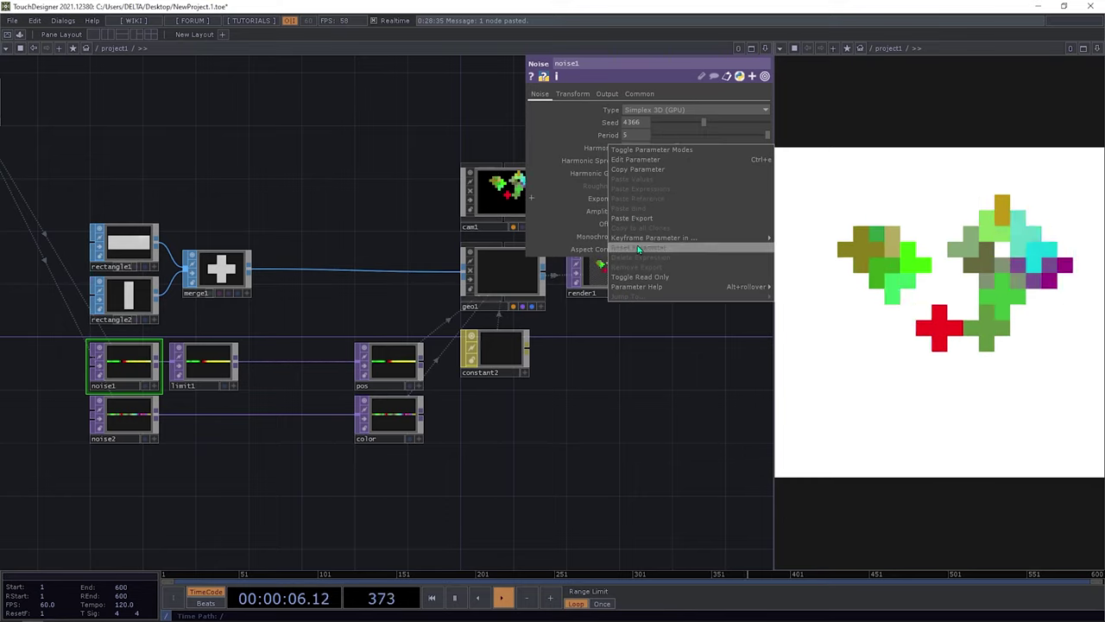
pyautogui.click(637, 248)
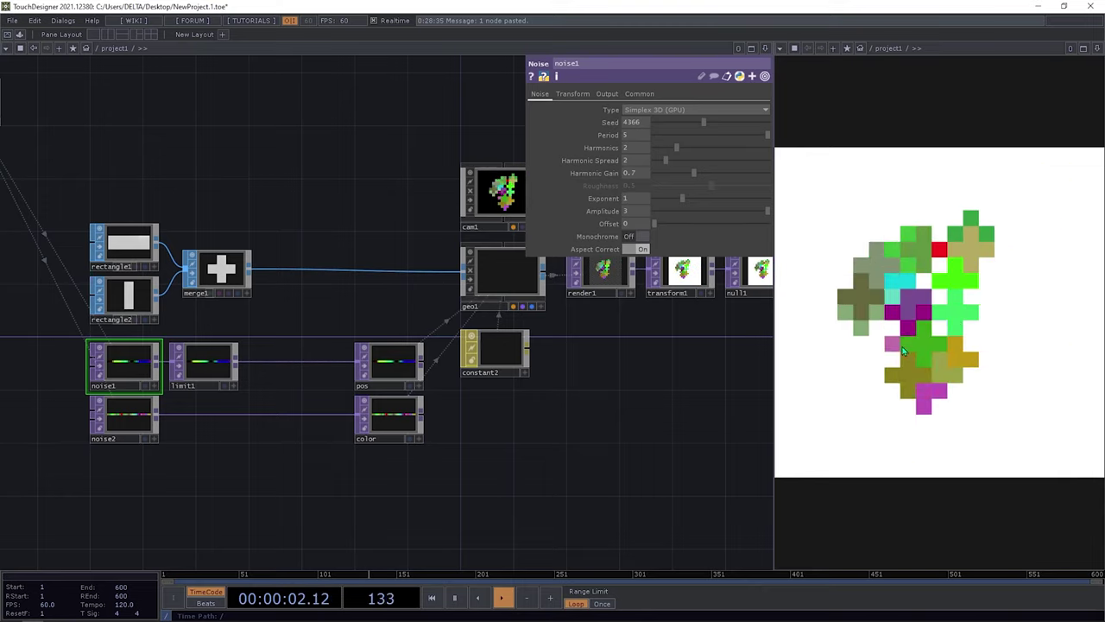
# Reduce noise1's period to 0.01 so the crosses scatter independently
pyautogui.click(681, 137)
pyautogui.moveTo(681, 136); pyautogui.dragTo(654, 136)
pyautogui.click(638, 138)
pyautogui.press('BackSpace')
pyautogui.write('1')
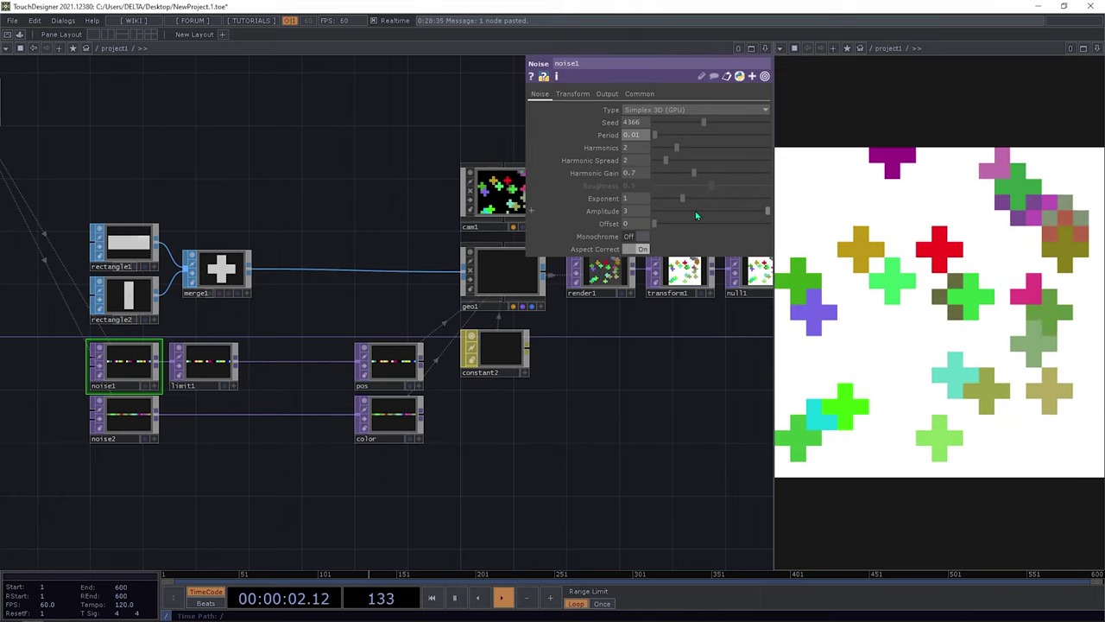
# Try harmonic gains of 1.43 and 2 on noise1, reset the gain to its default, and set the amplitude to 2
pyautogui.moveTo(678, 173); pyautogui.dragTo(738, 177)
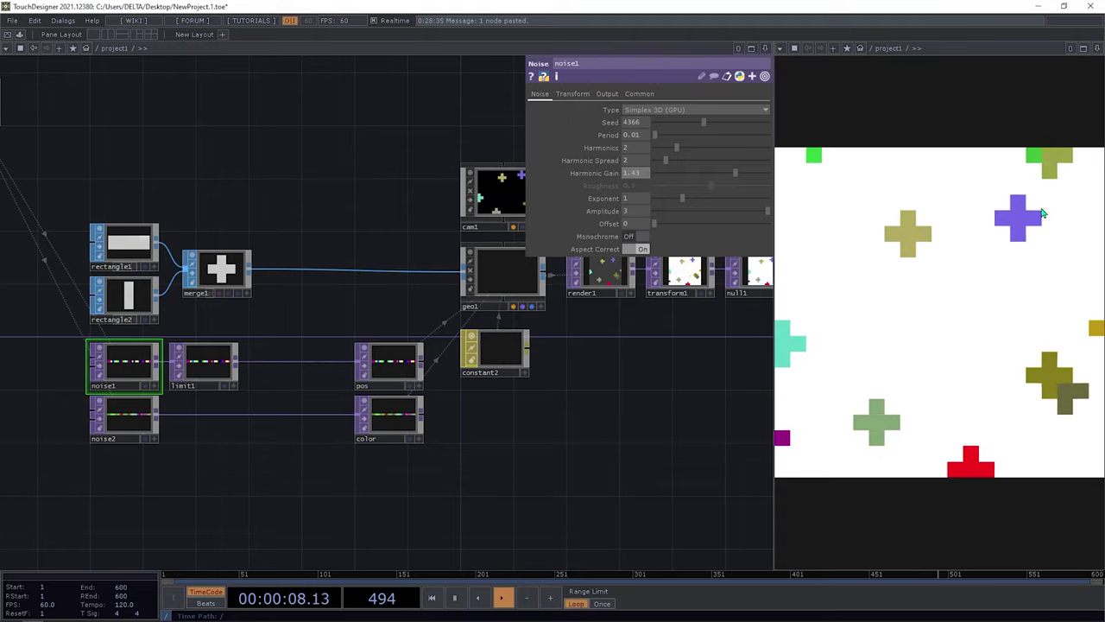
pyautogui.moveTo(768, 210); pyautogui.dragTo(735, 218)
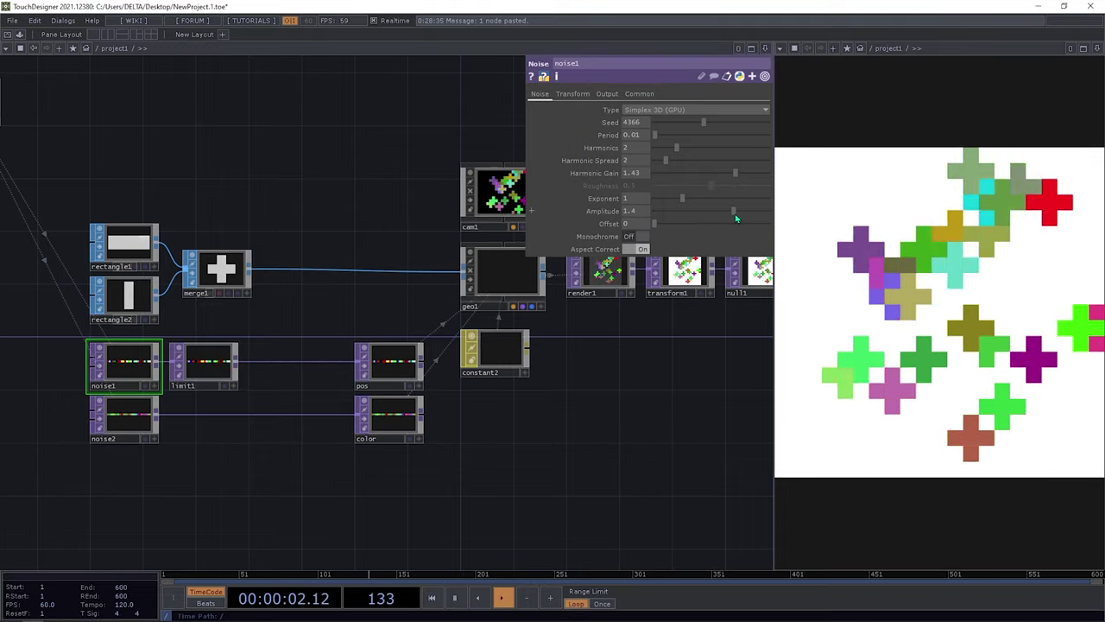
pyautogui.moveTo(717, 167); pyautogui.dragTo(777, 179)
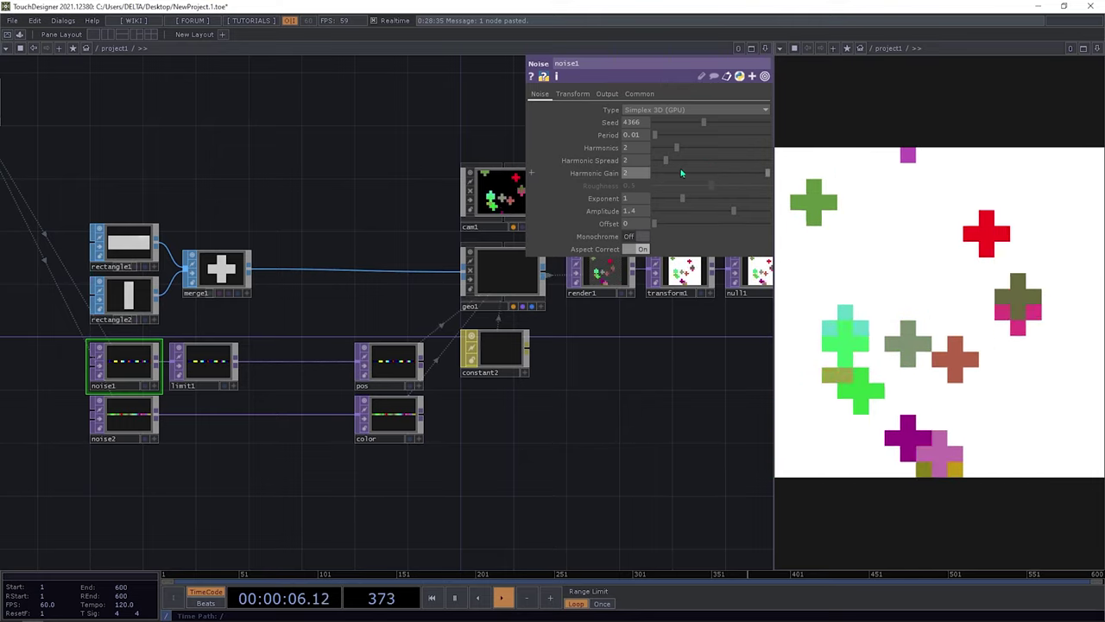
pyautogui.rightClick(604, 176)
pyautogui.click(638, 224)
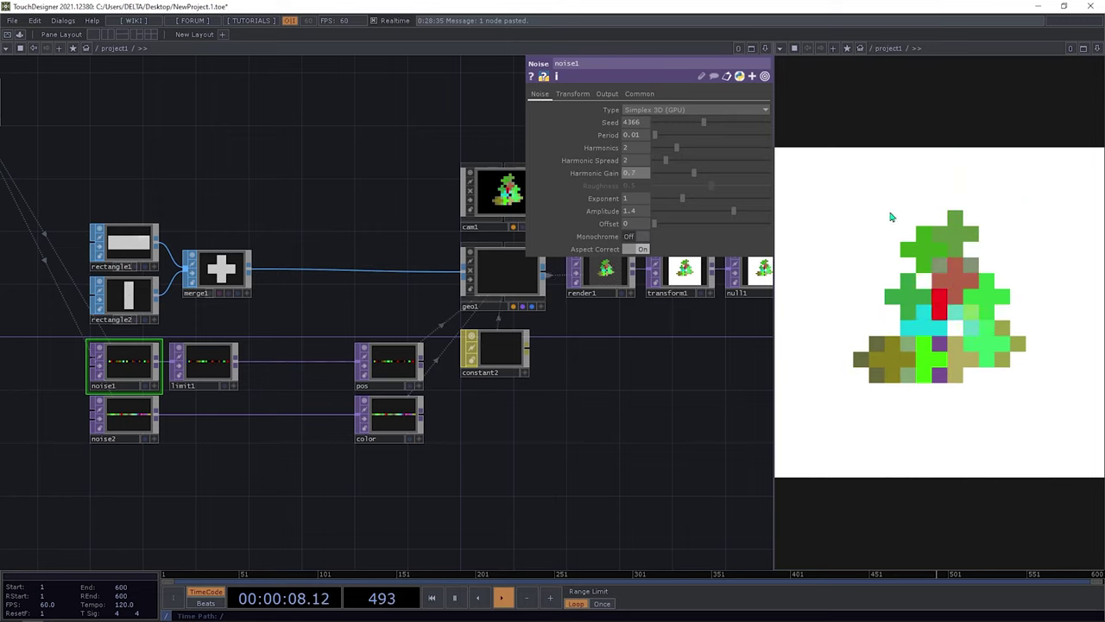
pyautogui.moveTo(733, 211); pyautogui.dragTo(821, 211)
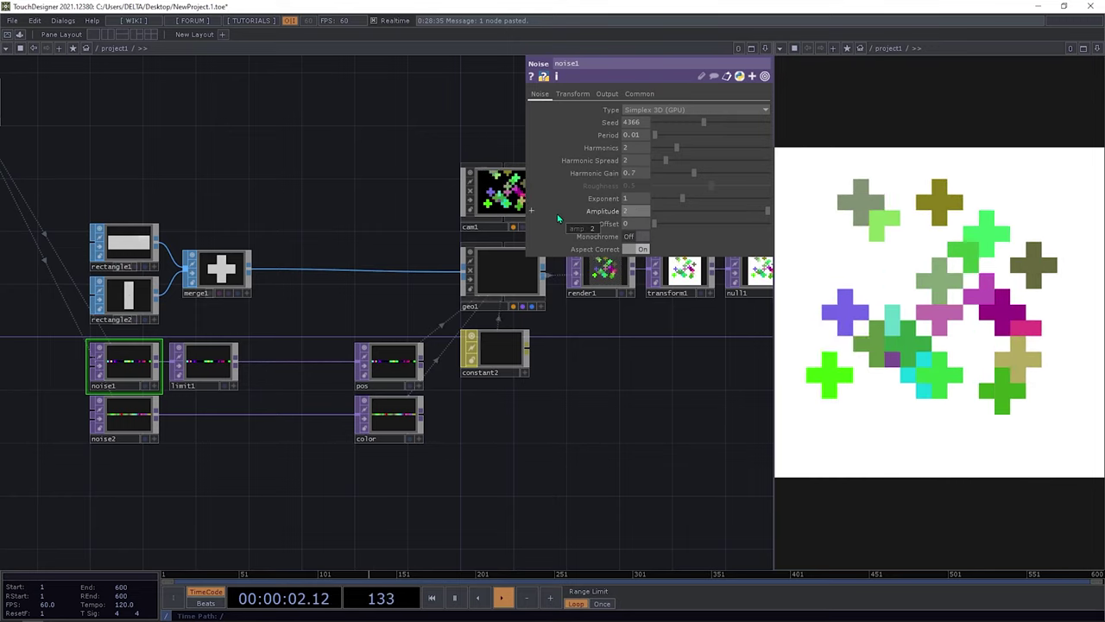
# Reuse noise1's animated Z translate expression, absTime.seconds*0.1, as noise2's Z translate so the colors change over time
pyautogui.click(124, 415)
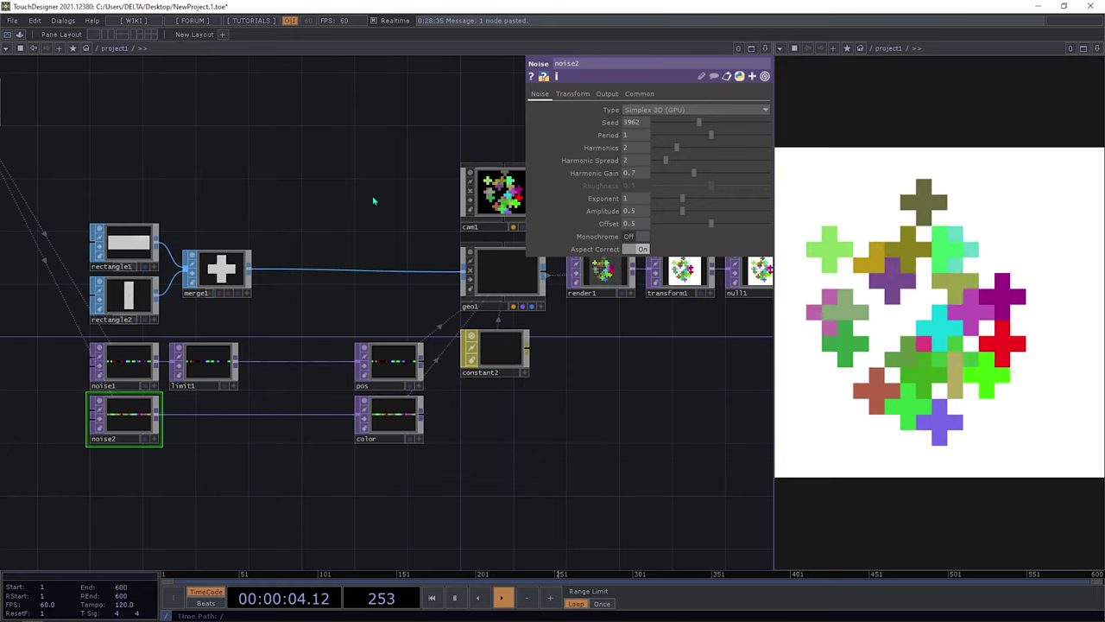
pyautogui.click(124, 362)
pyautogui.click(571, 94)
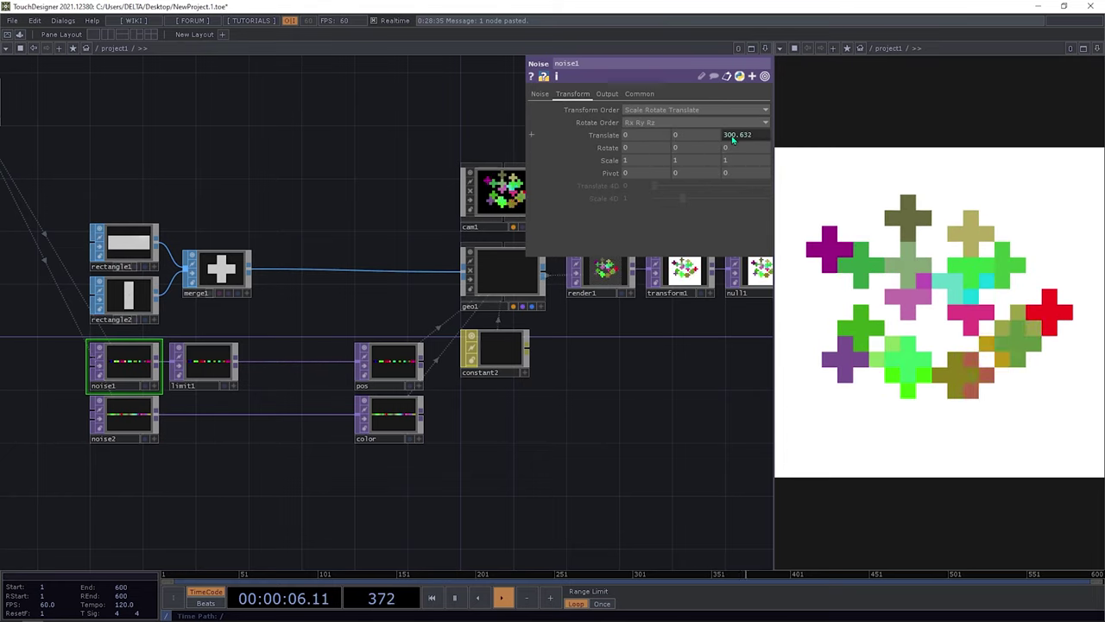
pyautogui.click(604, 135)
pyautogui.click(124, 414)
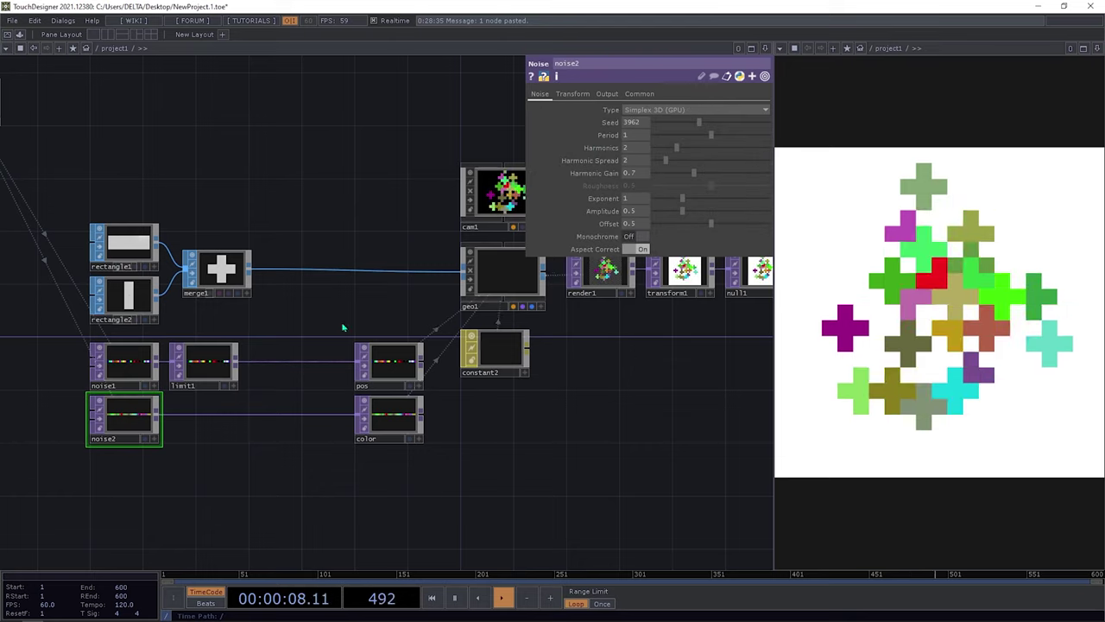
pyautogui.click(571, 95)
pyautogui.click(363, 154)
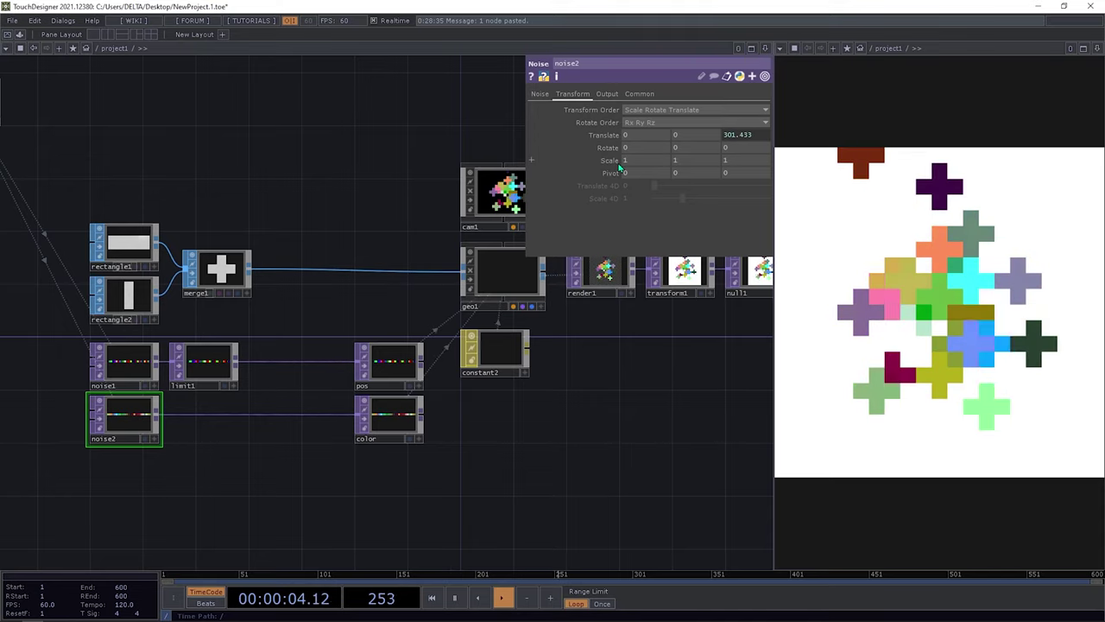
# Set noise2's transform scale to 0.2 on all axes and its noise period to 3
pyautogui.moveTo(620, 162); pyautogui.dragTo(603, 141, button='middle')
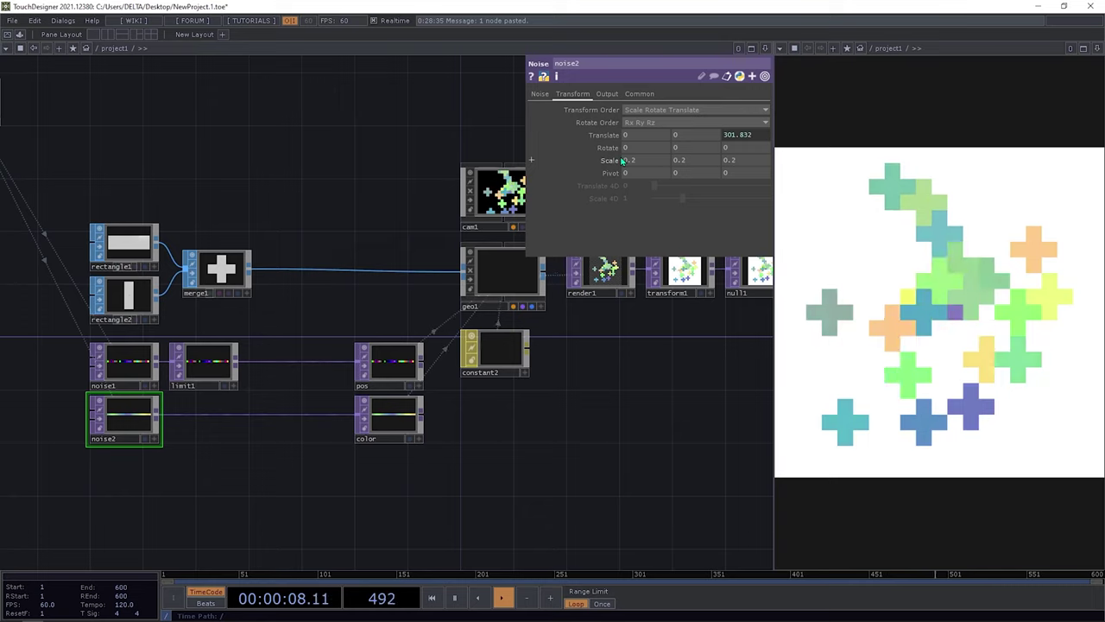
pyautogui.click(540, 93)
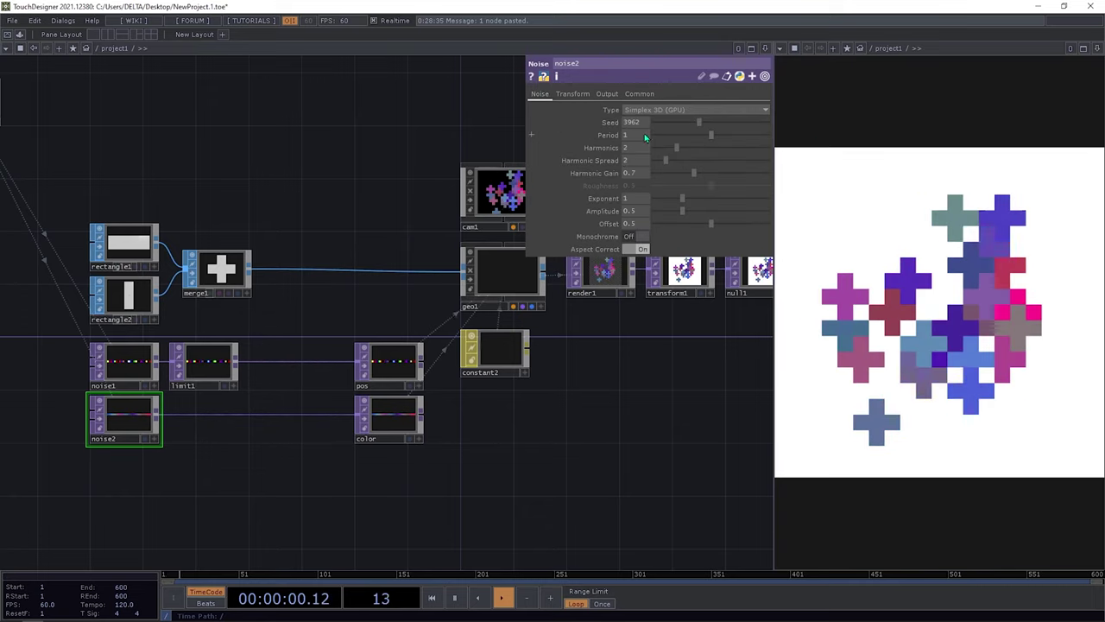
pyautogui.moveTo(603, 138); pyautogui.dragTo(1101, 266)
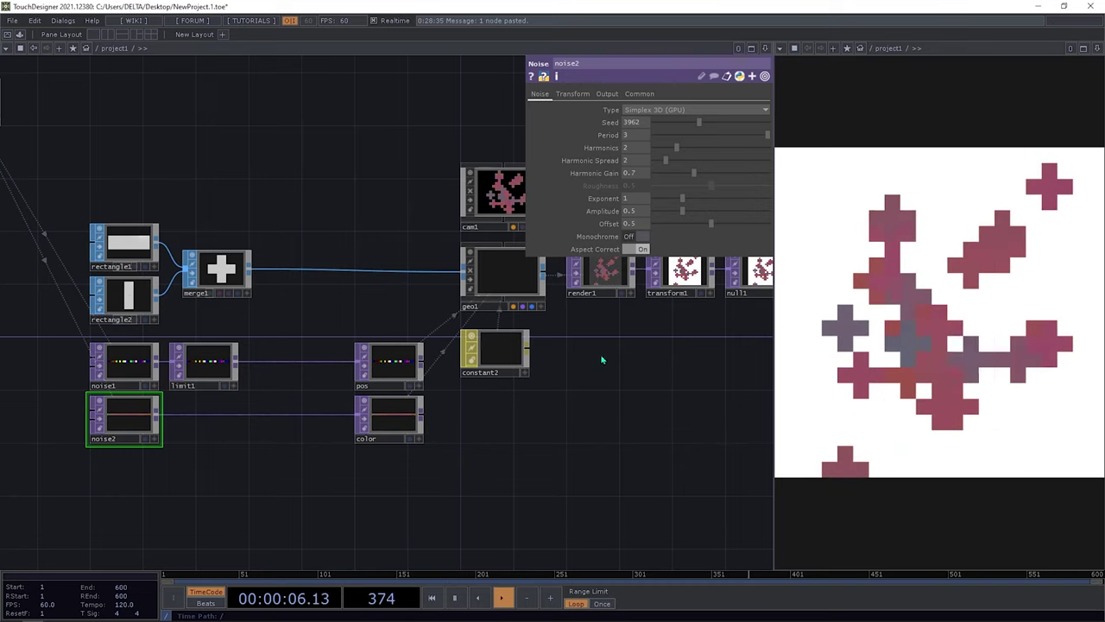
# Insert a Lookup TOP on the connection between noise2 and the color null
pyautogui.moveTo(476, 432); pyautogui.dragTo(541, 354)
pyautogui.moveTo(382, 422); pyautogui.dragTo(498, 397)
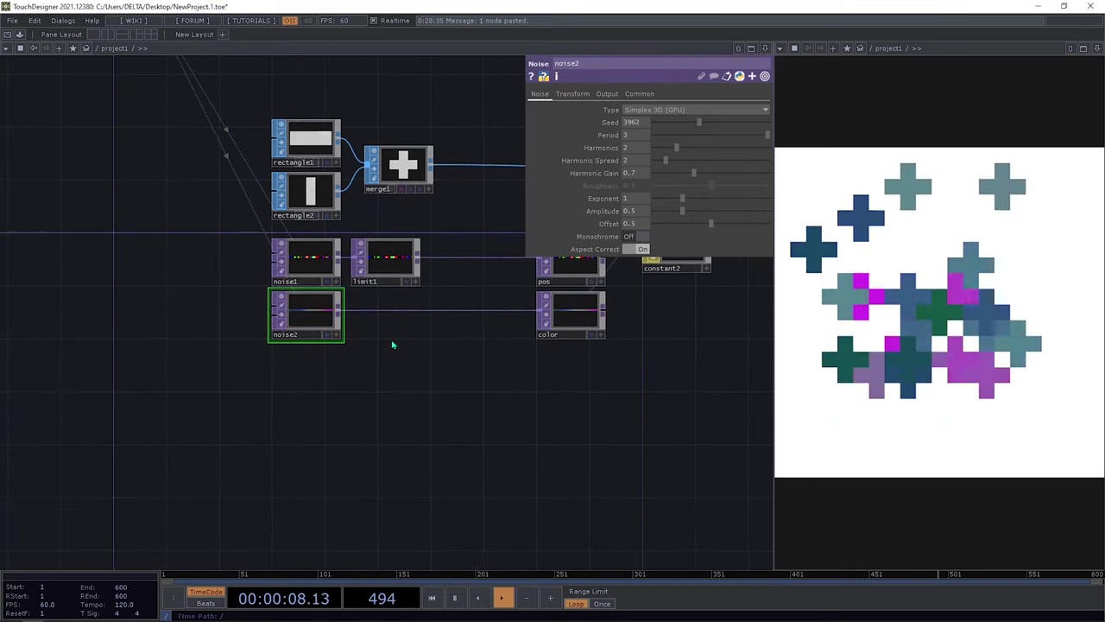
pyautogui.rightClick(389, 291)
pyautogui.click(412, 298)
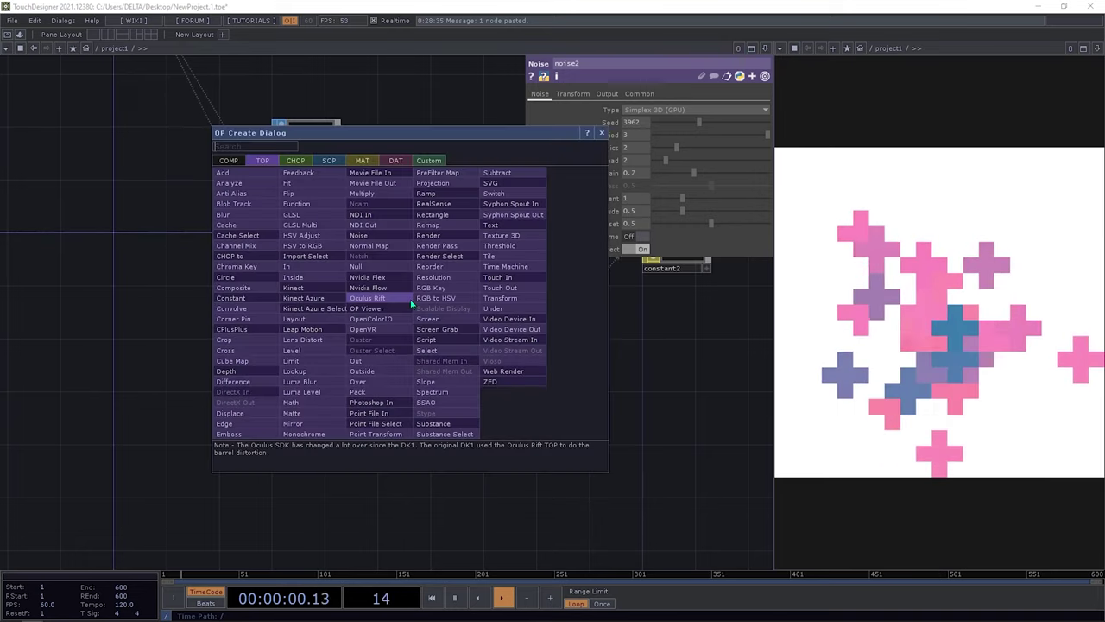
pyautogui.click(294, 371)
pyautogui.click(358, 317)
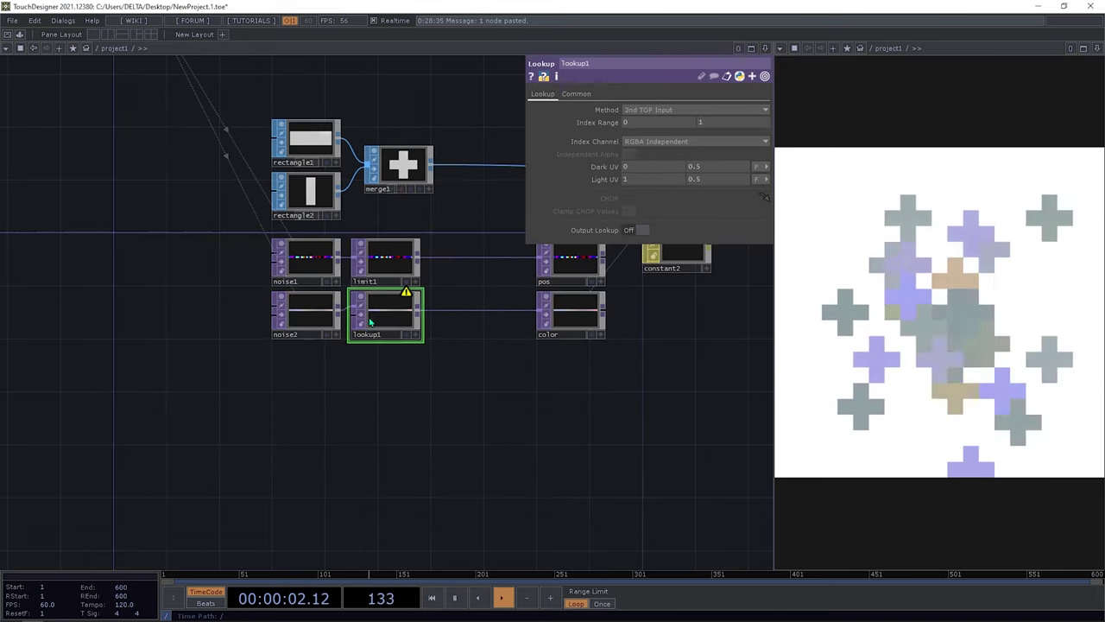
# Turn on Monochrome for noise2
pyautogui.click(328, 316)
pyautogui.click(631, 236)
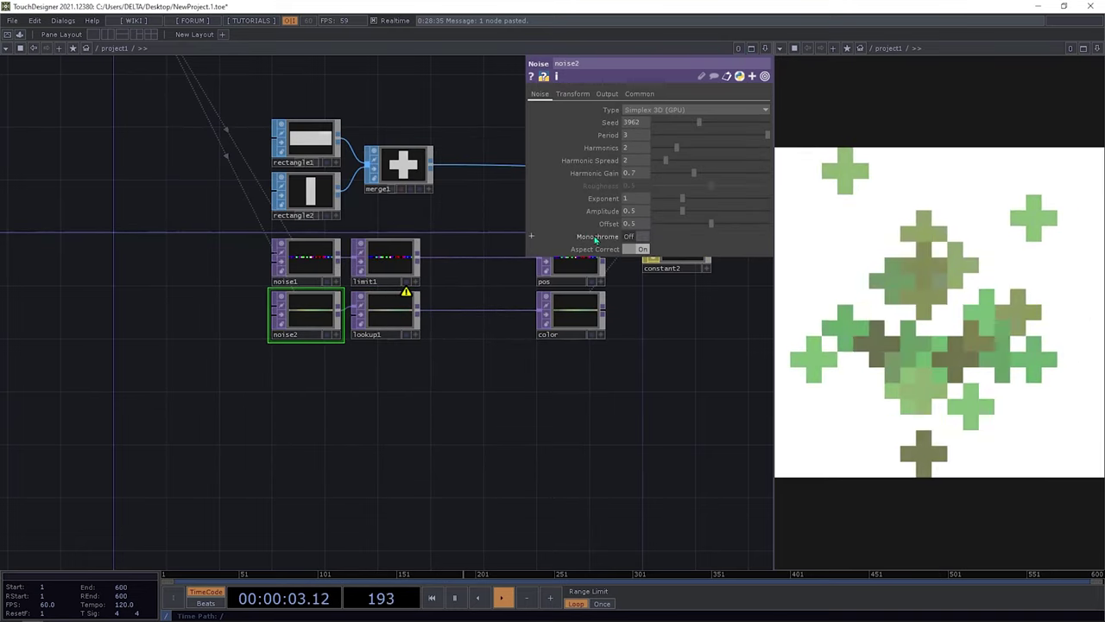
pyautogui.click(637, 236)
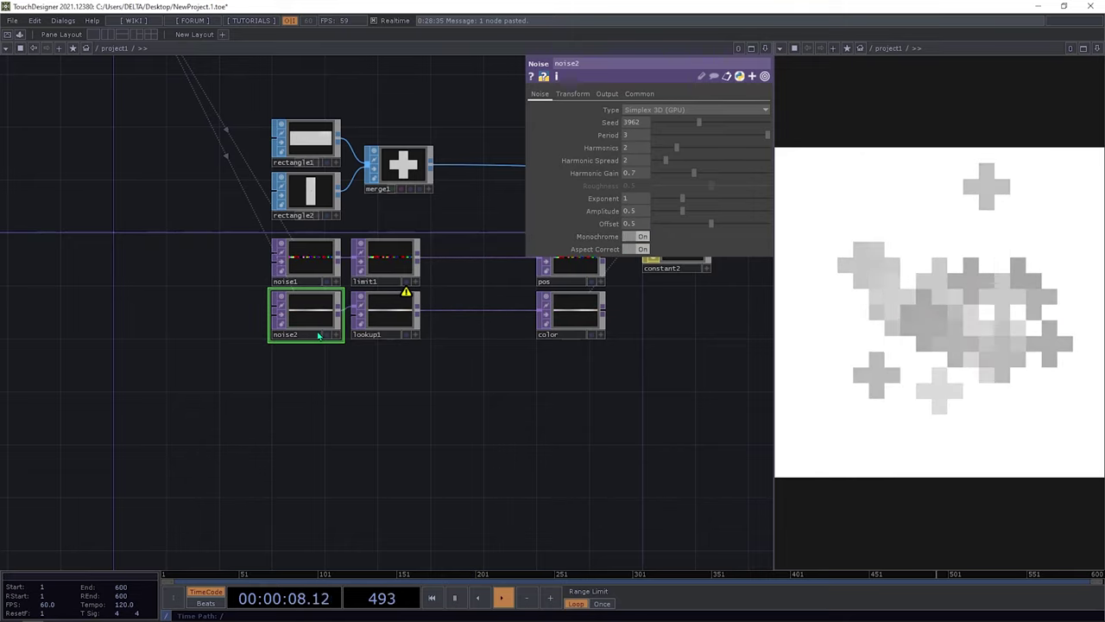
# Add a Ramp TOP below noise2 and connect it to lookup1's second input
pyautogui.press('Tab')
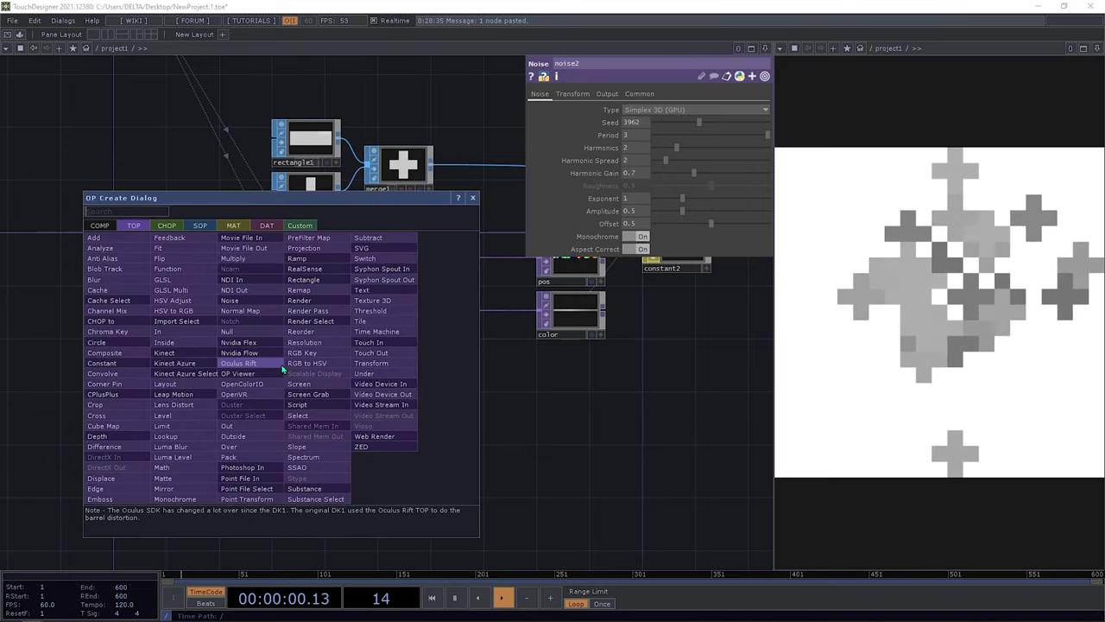
pyautogui.press('Escape')
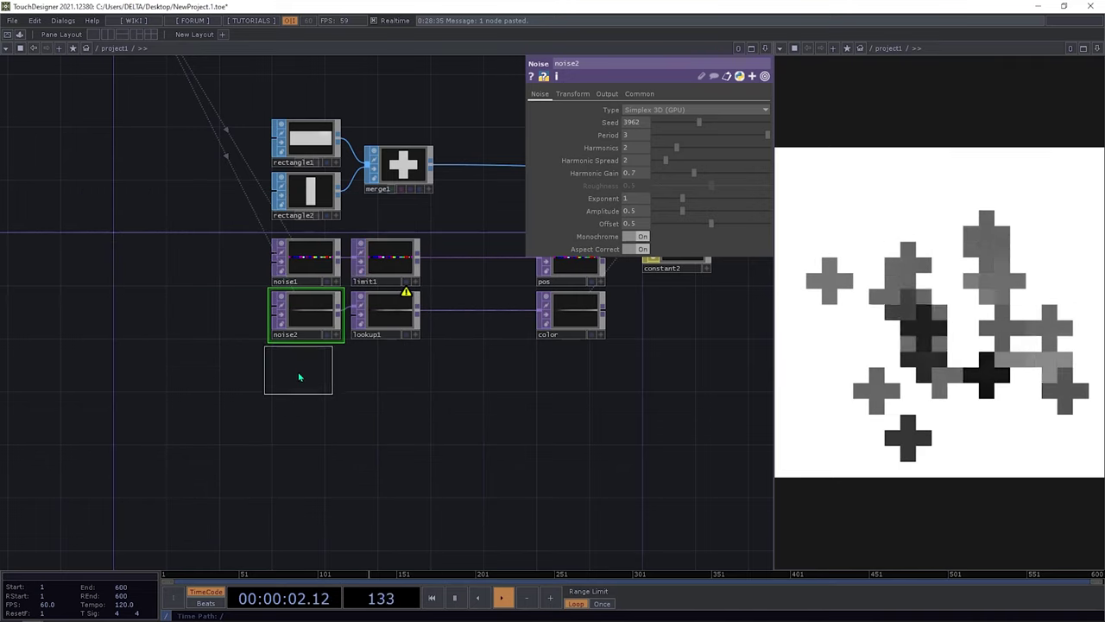
pyautogui.click(299, 377)
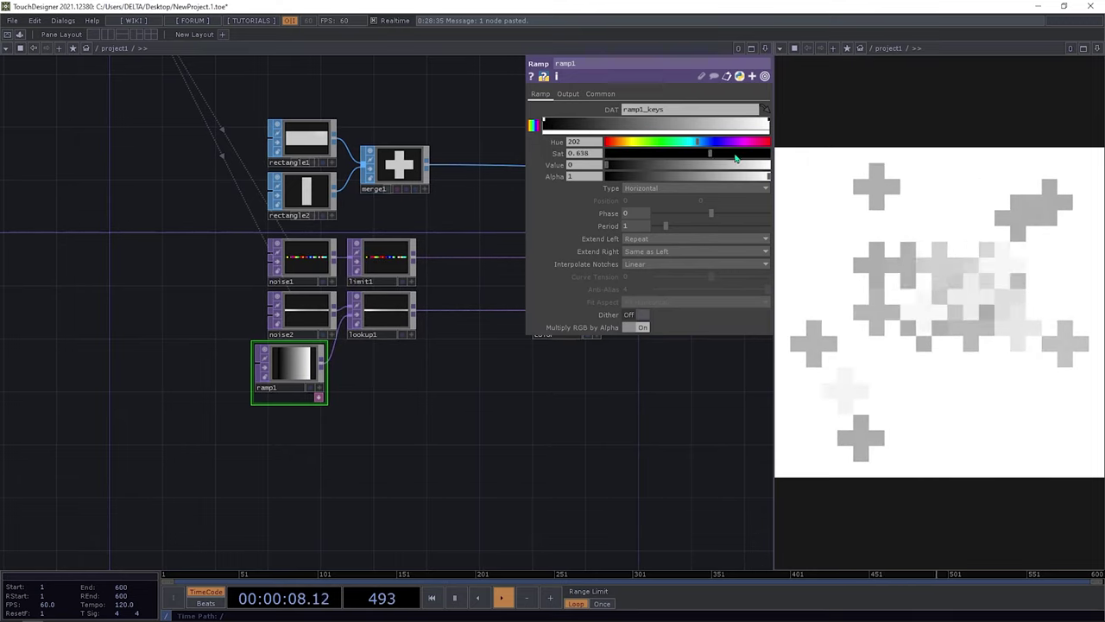
# Color ramp1 as a gradient with cyan, green, blue, magenta and yellow keys, and align the node beneath noise2
pyautogui.moveTo(763, 165); pyautogui.dragTo(775, 164)
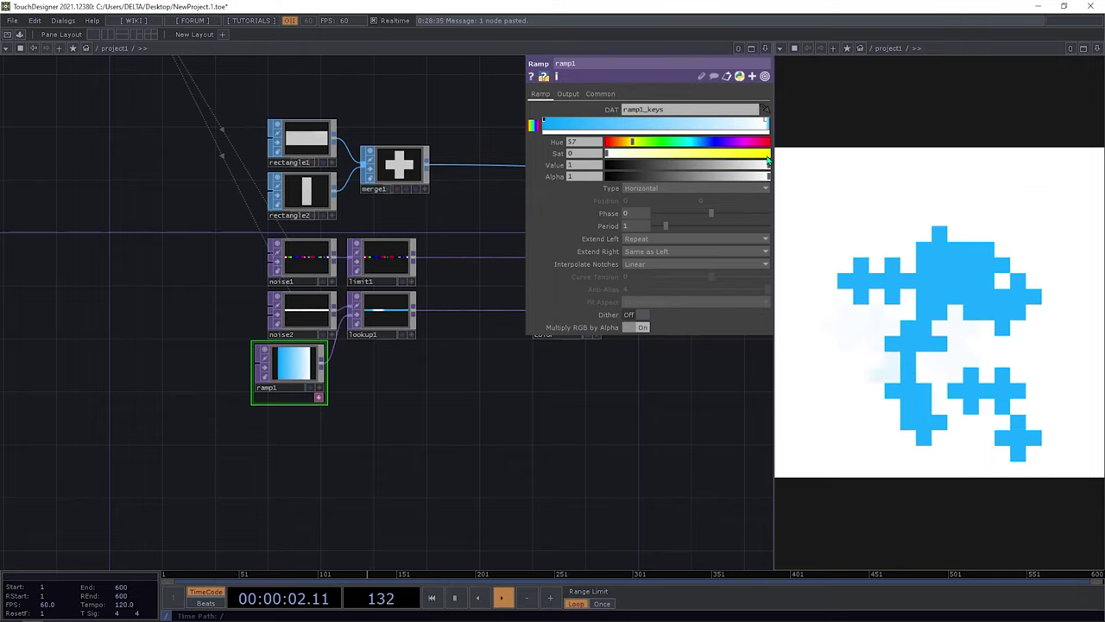
pyautogui.moveTo(776, 158)
pyautogui.mouseDown()
pyautogui.moveTo(804, 160)
pyautogui.moveTo(766, 176)
pyautogui.mouseUp()
pyautogui.moveTo(674, 143); pyautogui.dragTo(732, 173)
pyautogui.click(724, 125)
pyautogui.click(743, 144)
pyautogui.moveTo(647, 143); pyautogui.dragTo(664, 148)
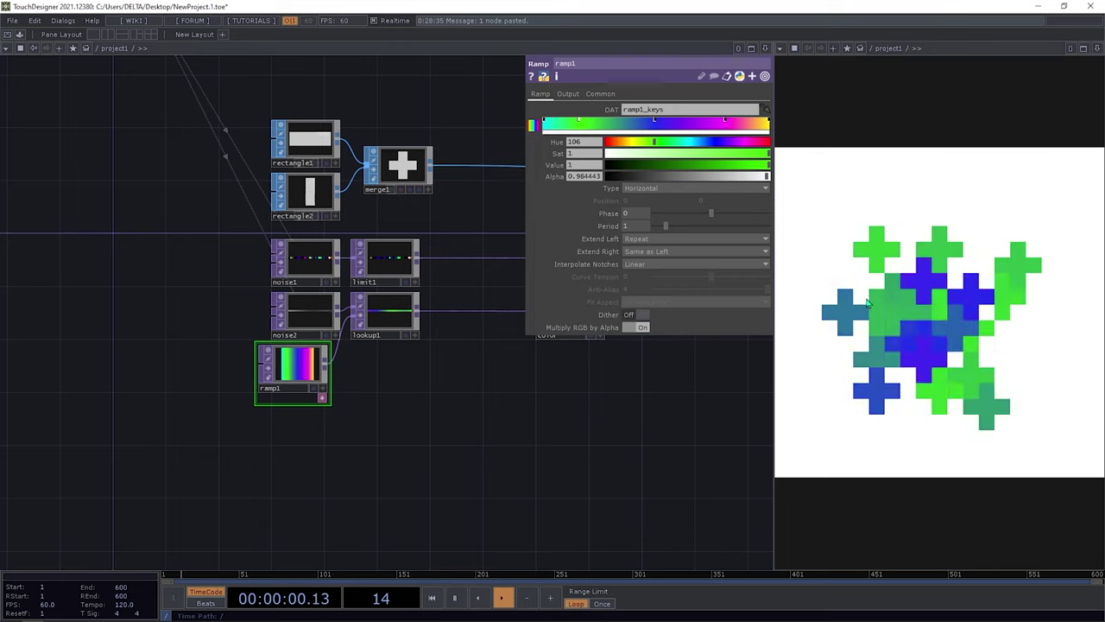
pyautogui.moveTo(306, 370); pyautogui.dragTo(315, 366)
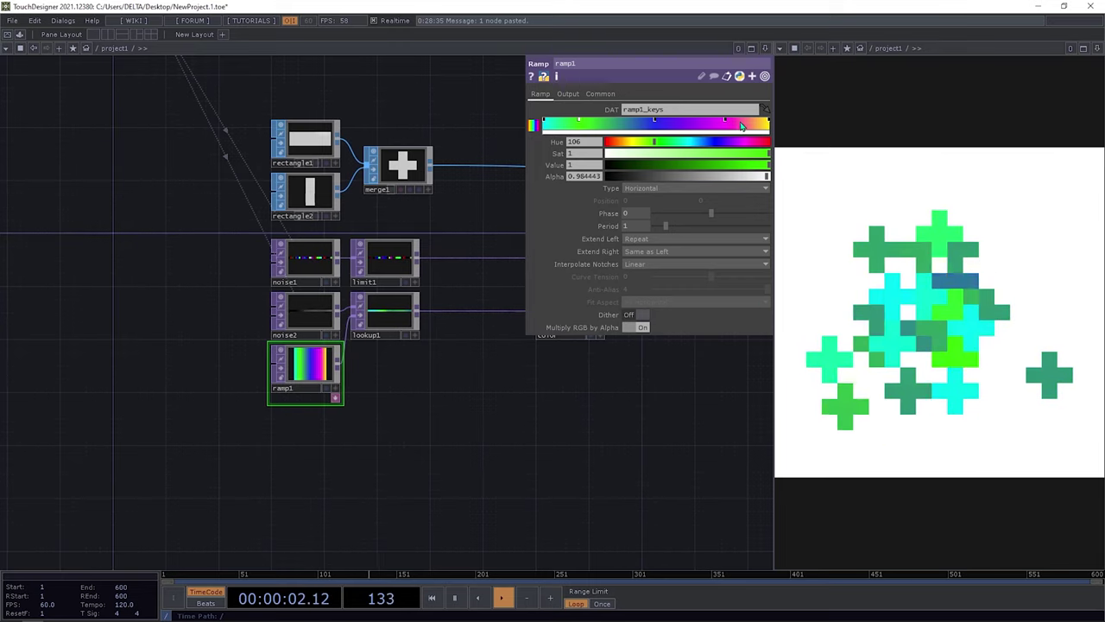
# Set noise2's Period to 1 and look over its transform settings and the ramp1 gradient
pyautogui.click(282, 324)
pyautogui.click(297, 344)
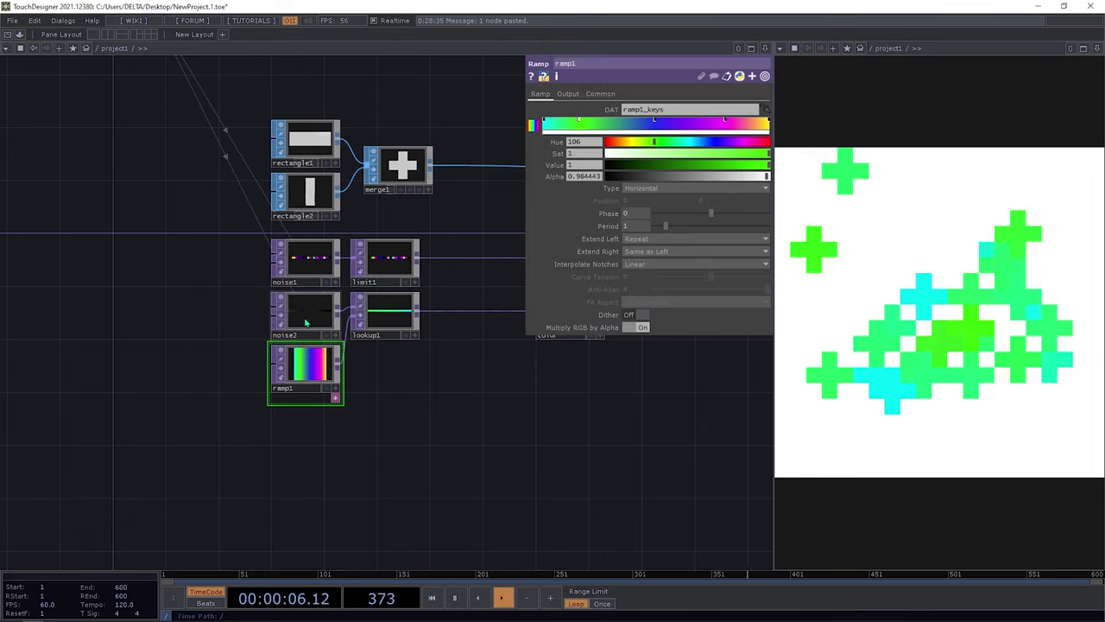
pyautogui.click(306, 321)
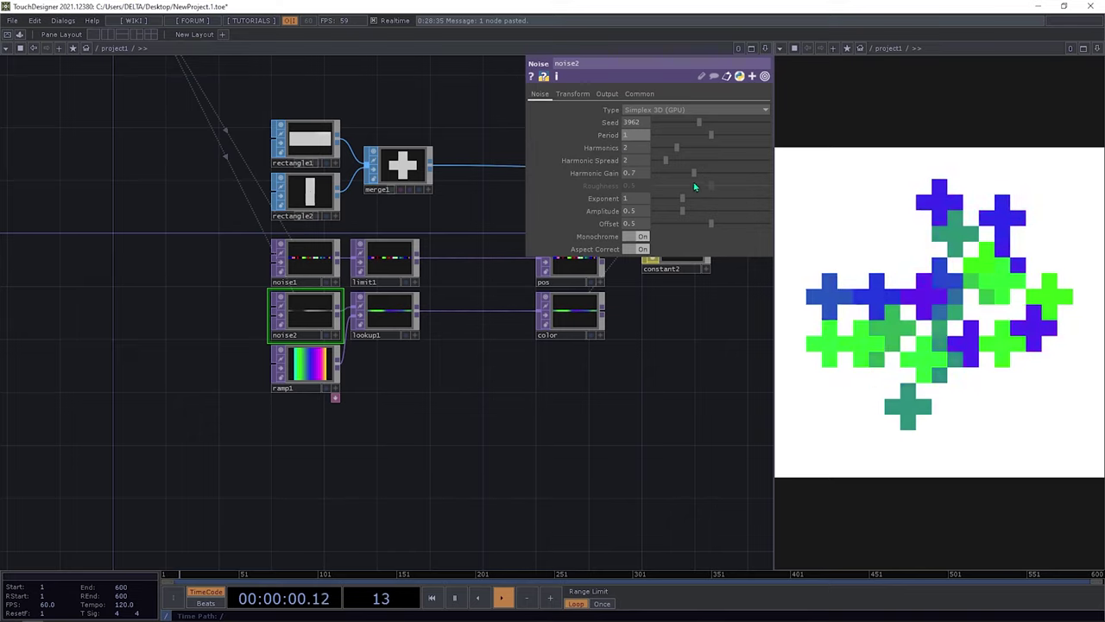
pyautogui.click(573, 94)
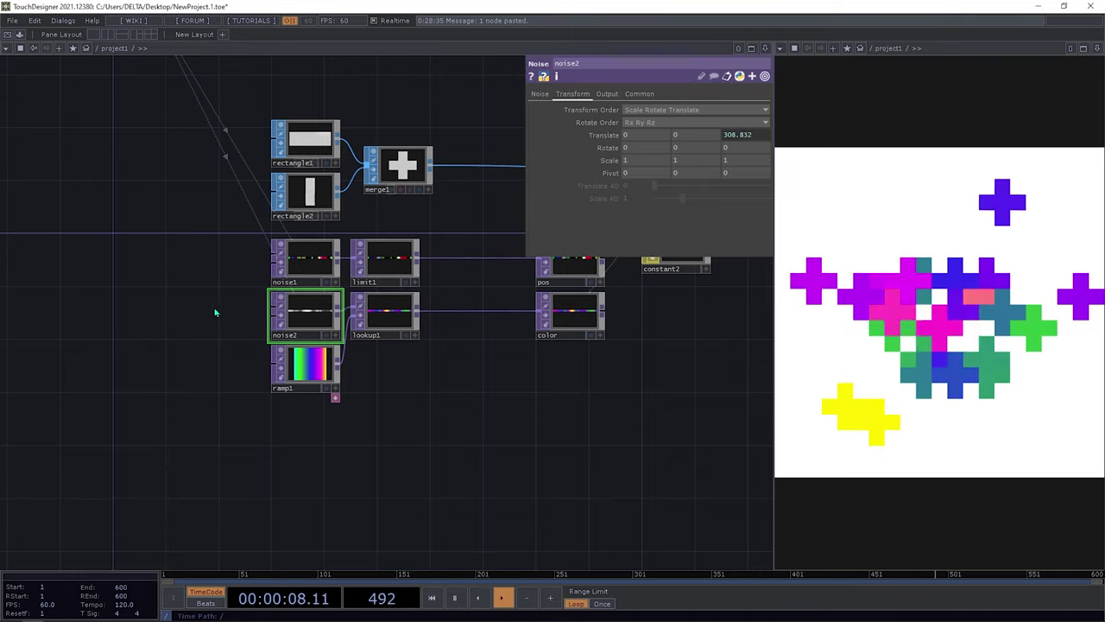
pyautogui.click(309, 369)
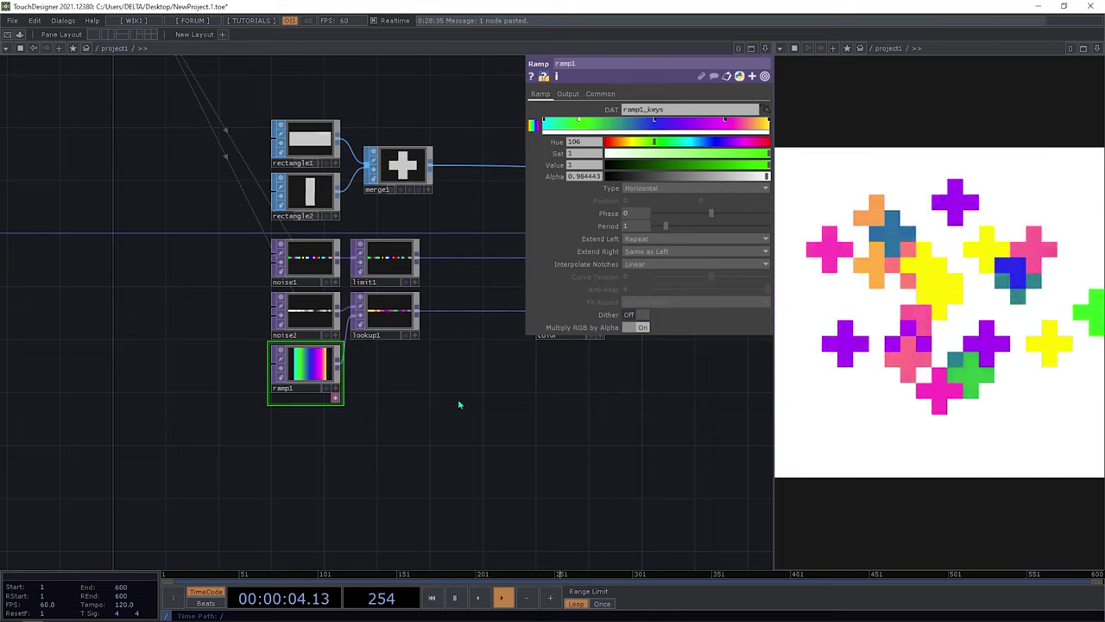
# Duplicate noise2 and place the copy below ramp1 as a separate noise source
pyautogui.moveTo(380, 405); pyautogui.dragTo(444, 338)
pyautogui.scroll(3, 444, 337)
pyautogui.moveTo(308, 406); pyautogui.dragTo(276, 413)
pyautogui.click(304, 218)
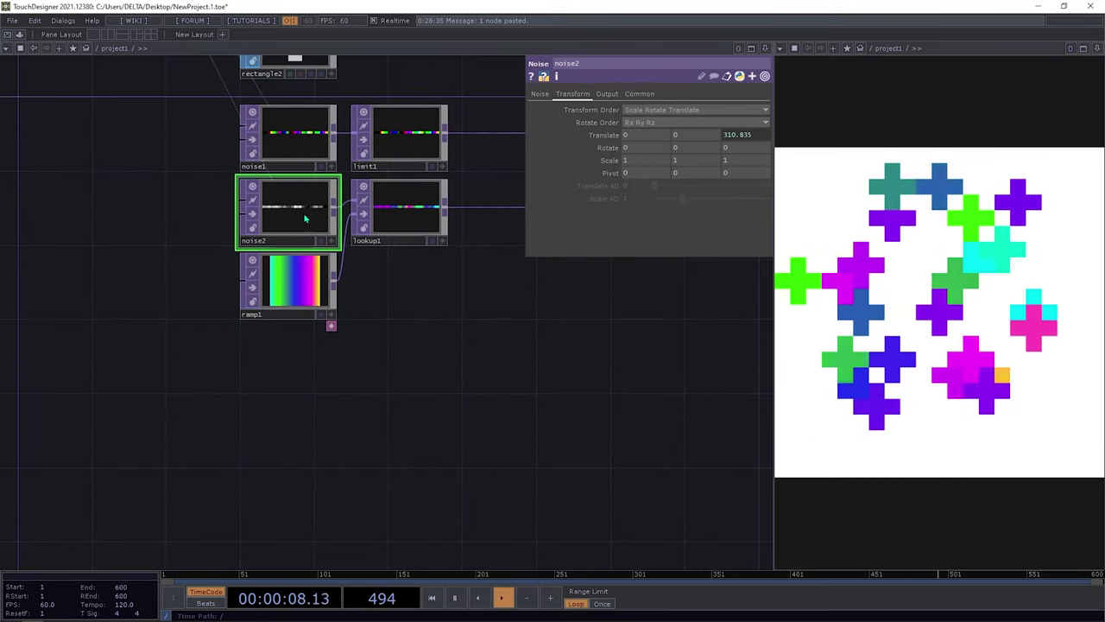
pyautogui.hotkey('ctrl', 'v')
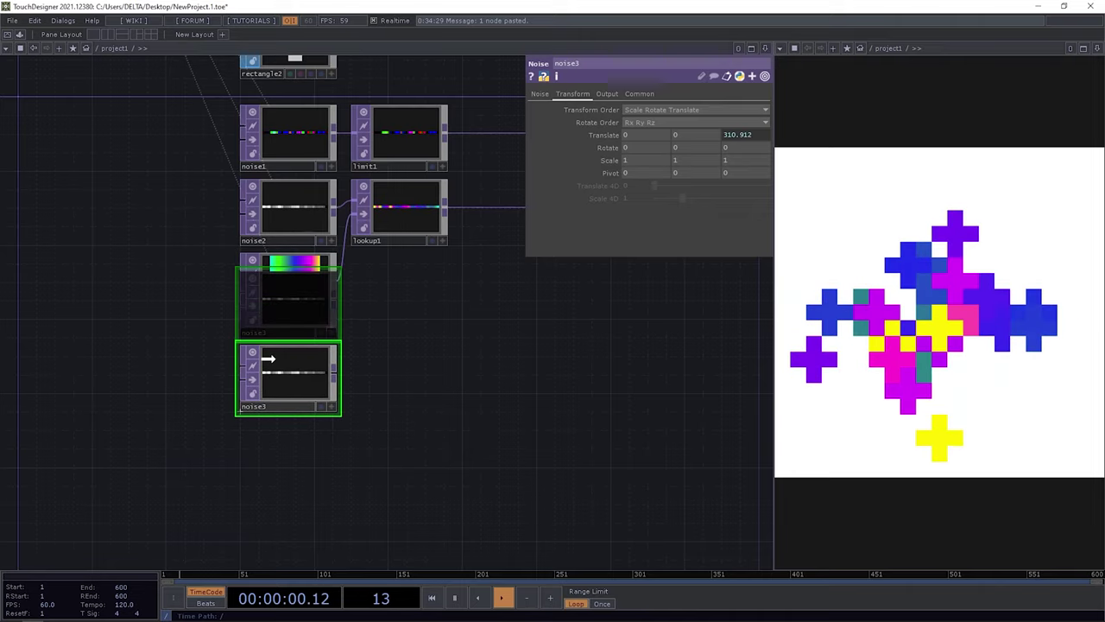
pyautogui.moveTo(269, 358); pyautogui.dragTo(271, 387)
pyautogui.moveTo(423, 387); pyautogui.dragTo(360, 398)
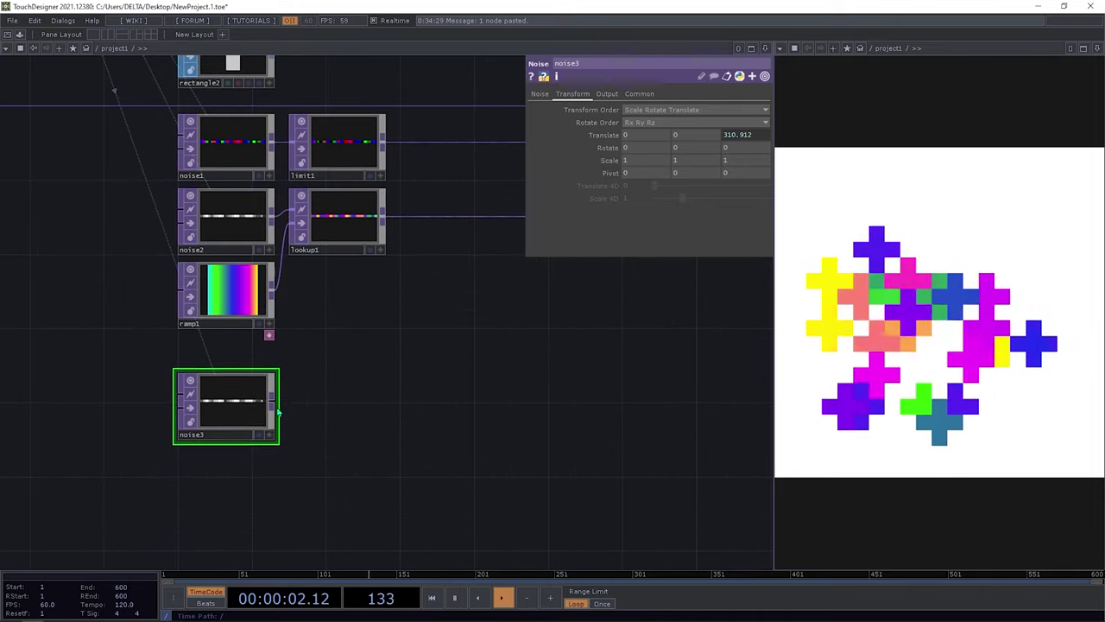
pyautogui.click(273, 413)
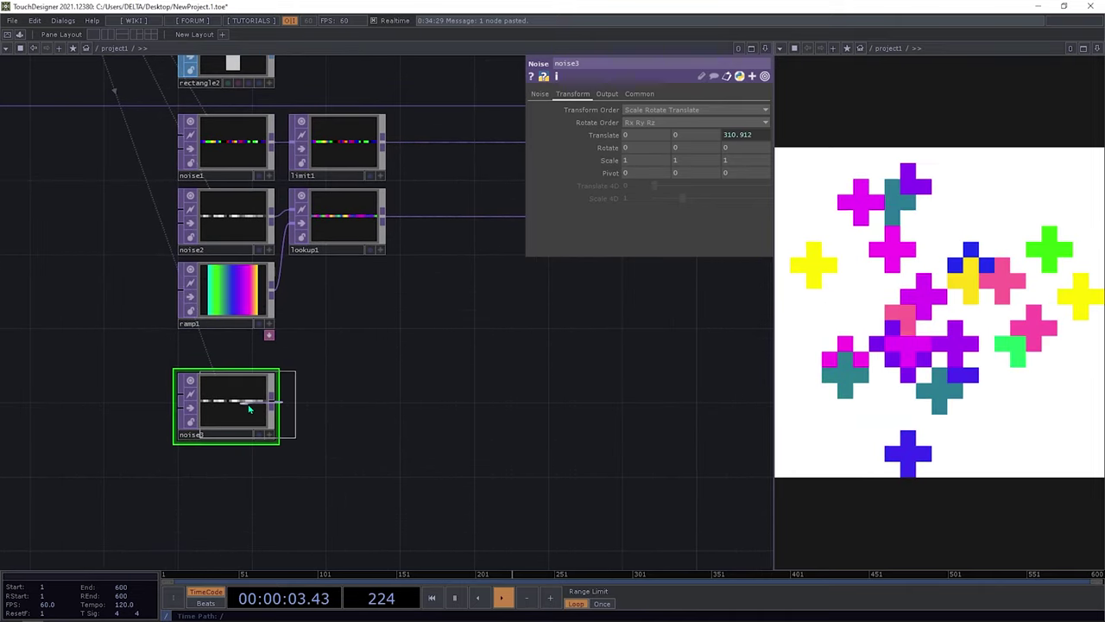
pyautogui.click(654, 415)
pyautogui.moveTo(420, 471); pyautogui.dragTo(334, 481, button='middle')
pyautogui.moveTo(569, 402); pyautogui.dragTo(511, 410)
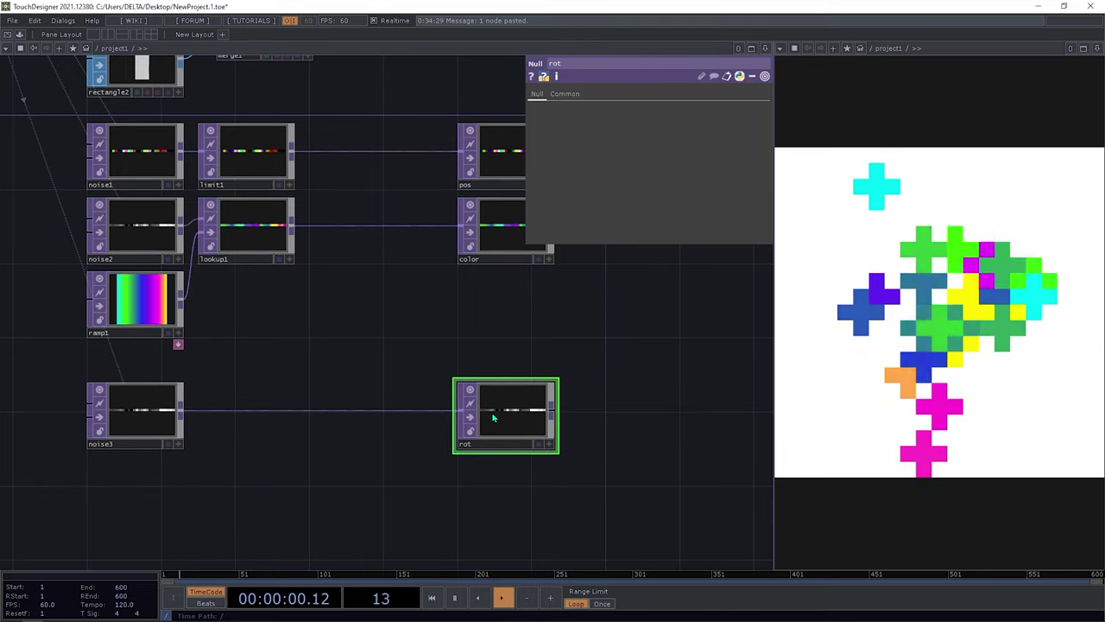
pyautogui.press('Delete')
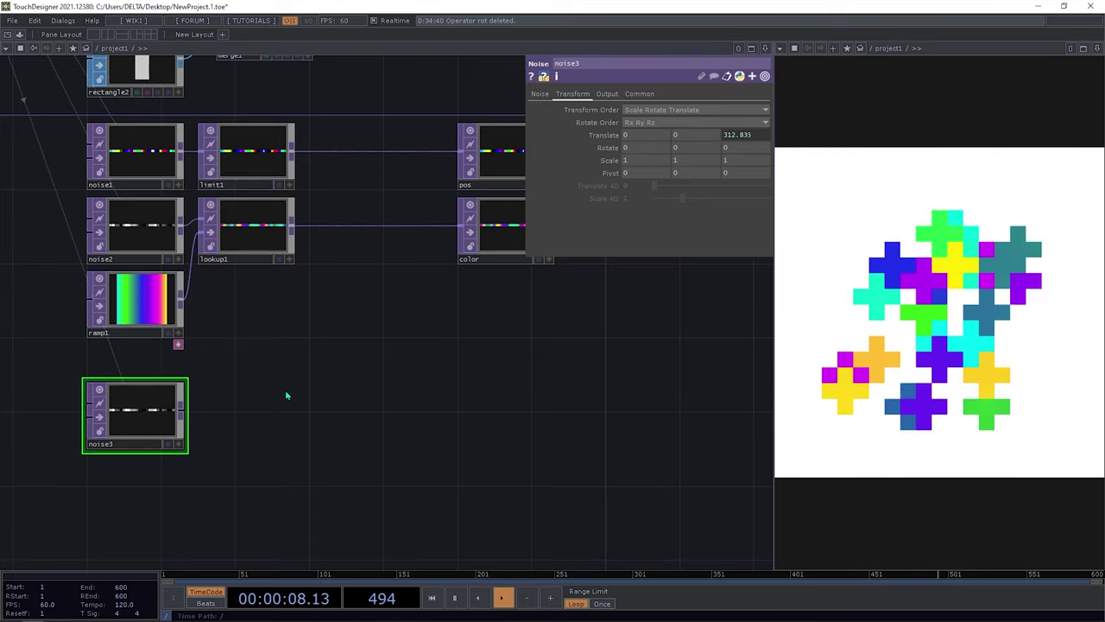
# Add a Null TOP after noise3, wired to its output
pyautogui.moveTo(289, 389); pyautogui.dragTo(320, 348)
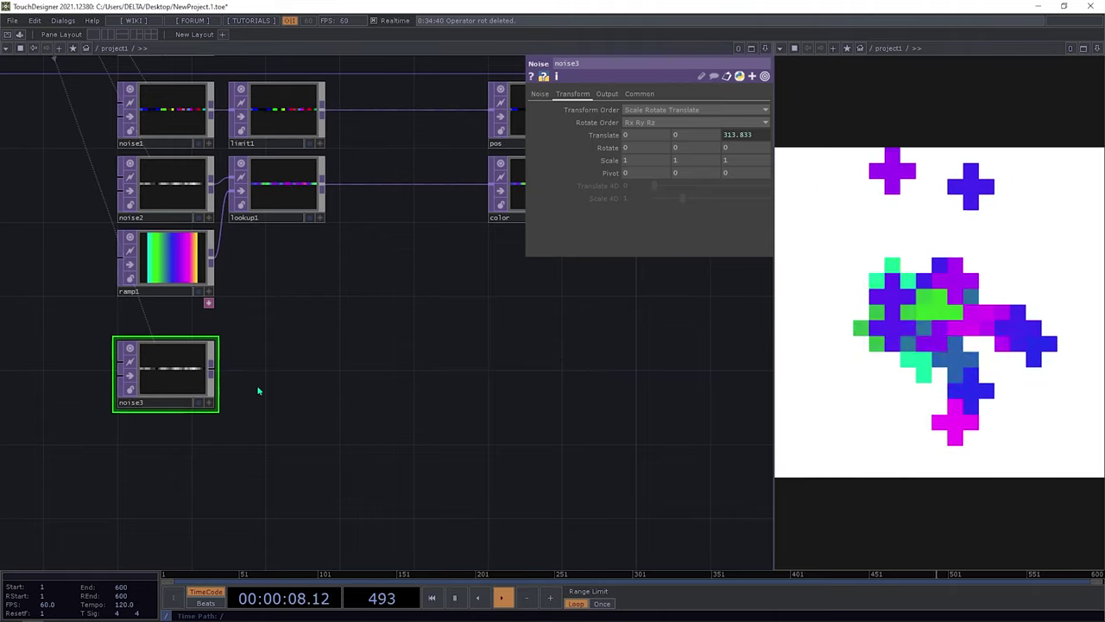
pyautogui.click(212, 369)
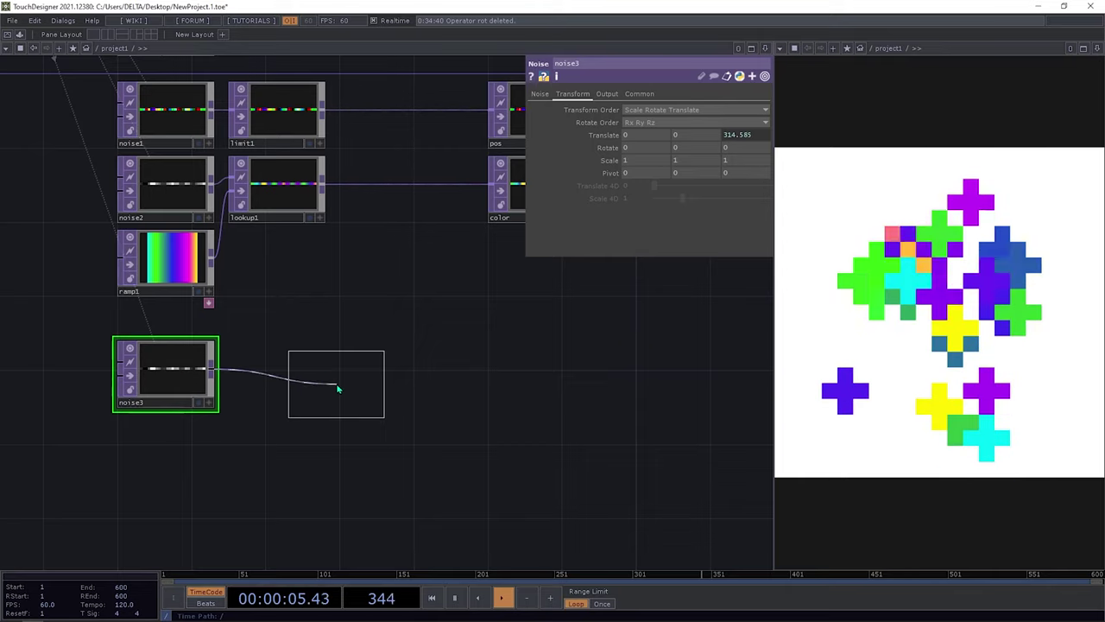
pyautogui.click(386, 375)
pyautogui.moveTo(373, 441); pyautogui.dragTo(316, 407)
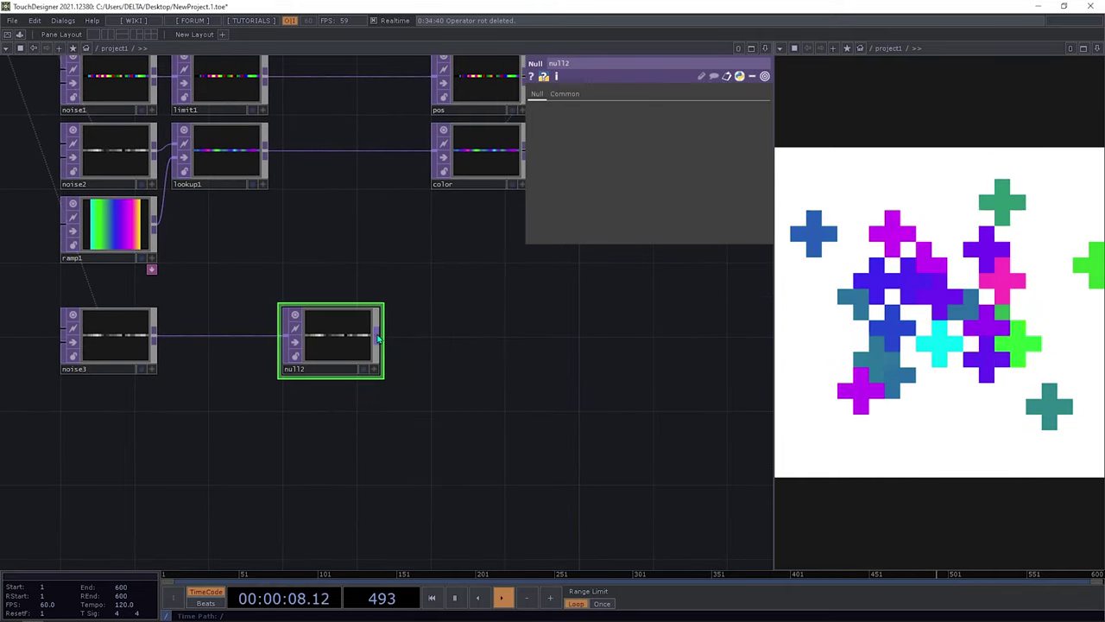
# Create a TOP to CHOP from null2 and place it directly beneath that null
pyautogui.rightClick(379, 339)
pyautogui.click(261, 196)
pyautogui.click(231, 217)
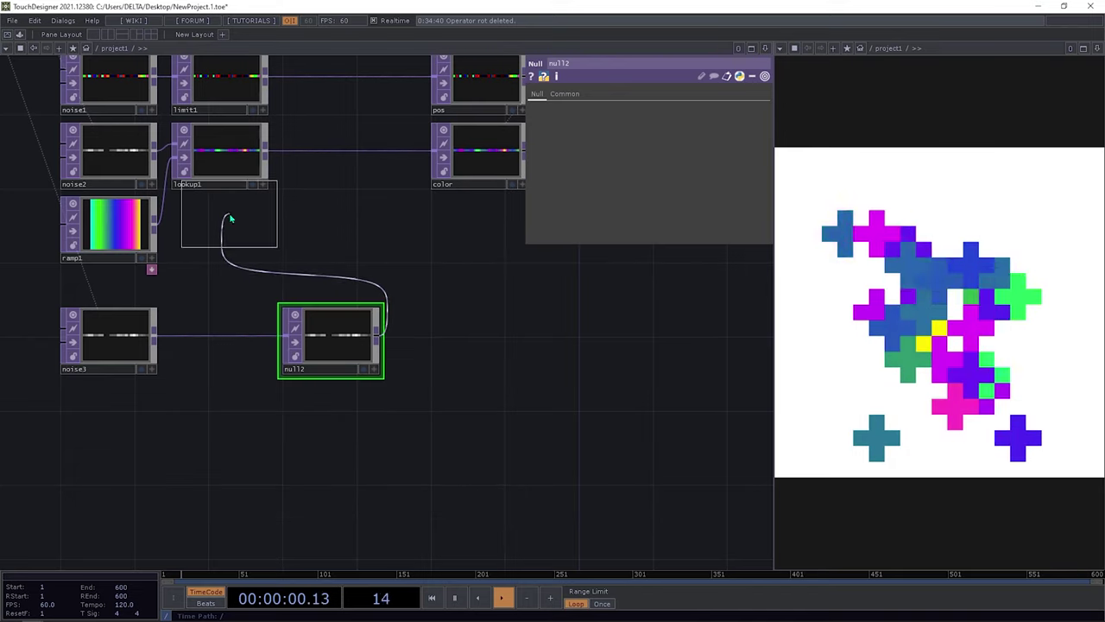
pyautogui.click(334, 414)
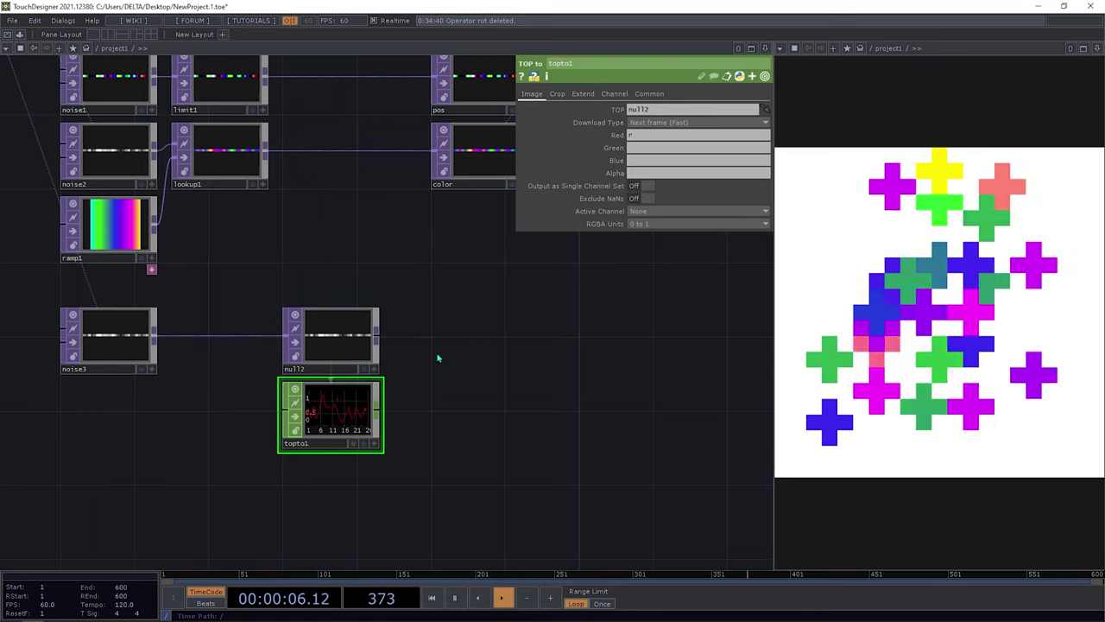
# Add a Lag CHOP after topto1, turn off its Time Slice and turn on Lag per Sample
pyautogui.moveTo(394, 427); pyautogui.dragTo(353, 418)
pyautogui.rightClick(339, 413)
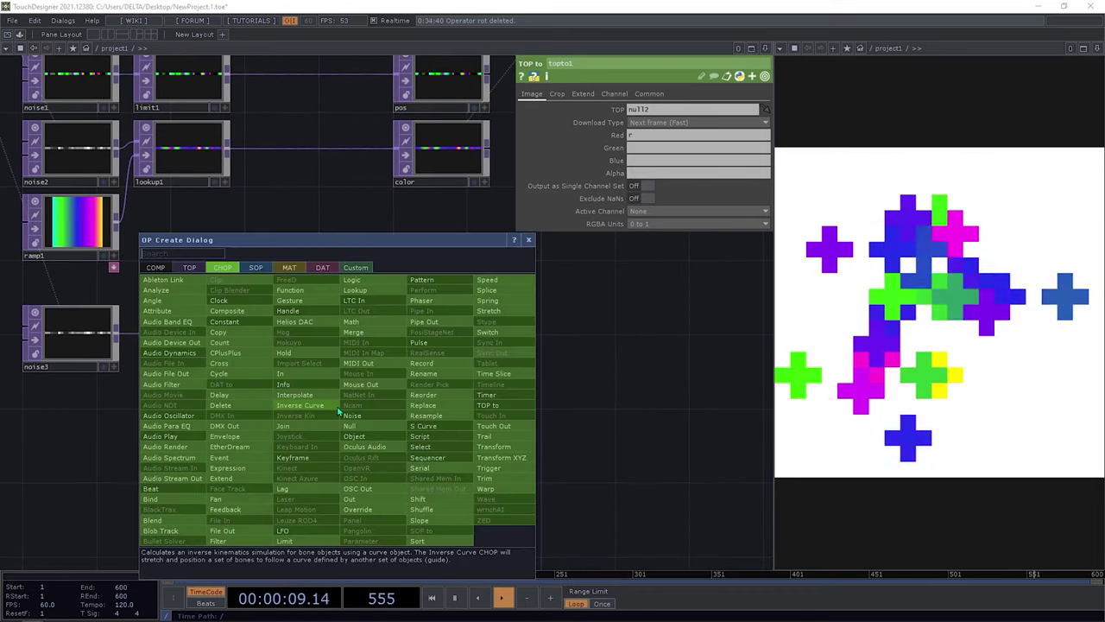
pyautogui.click(311, 494)
pyautogui.click(399, 419)
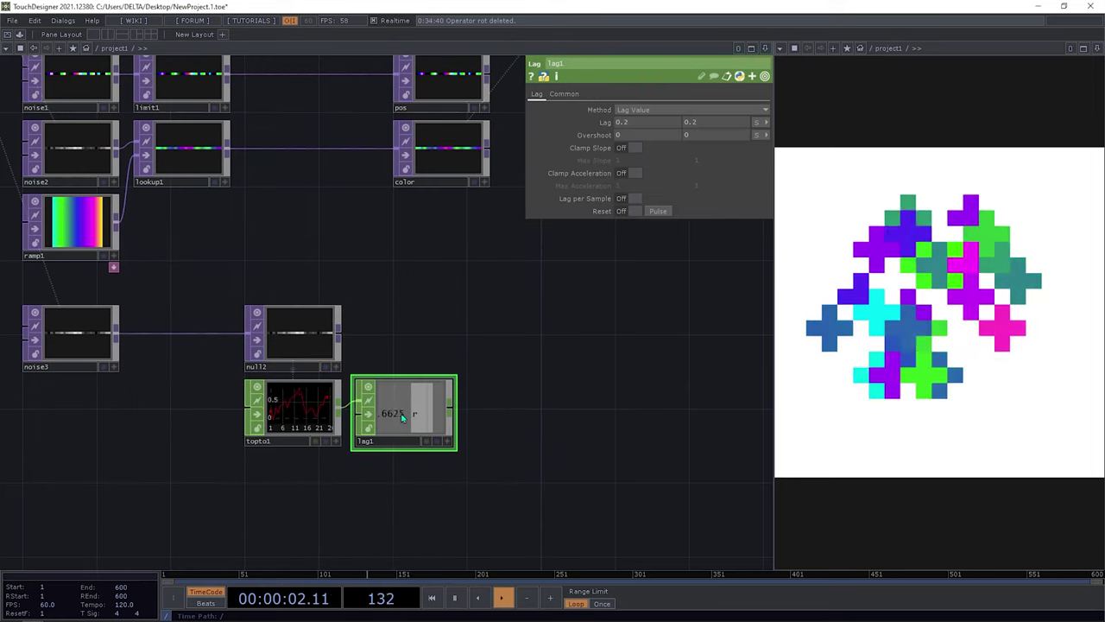
pyautogui.click(568, 94)
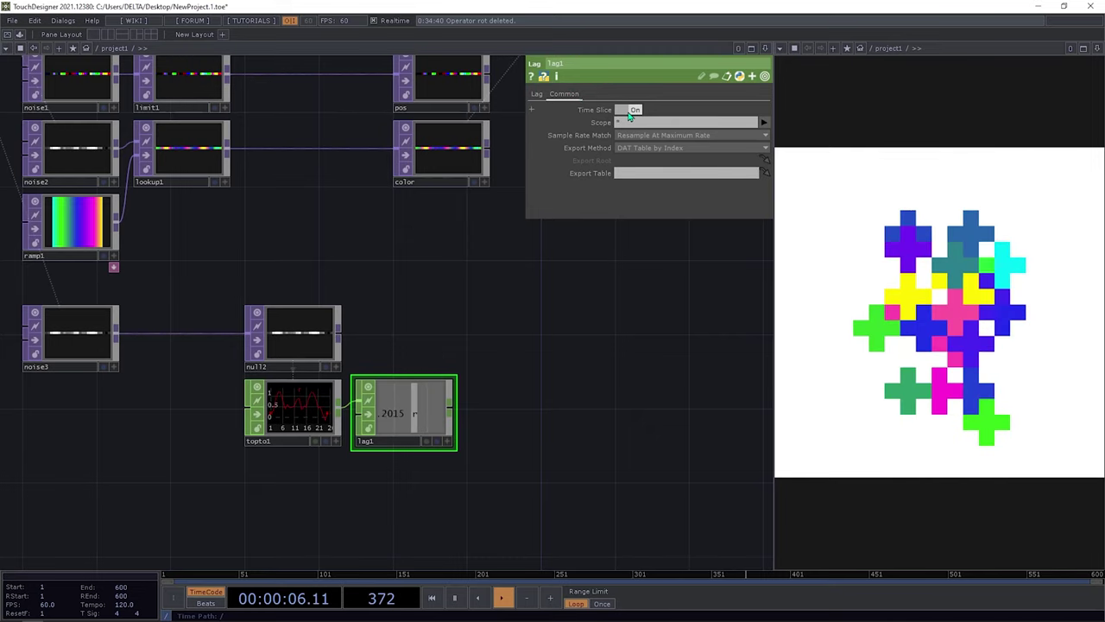
pyautogui.click(537, 94)
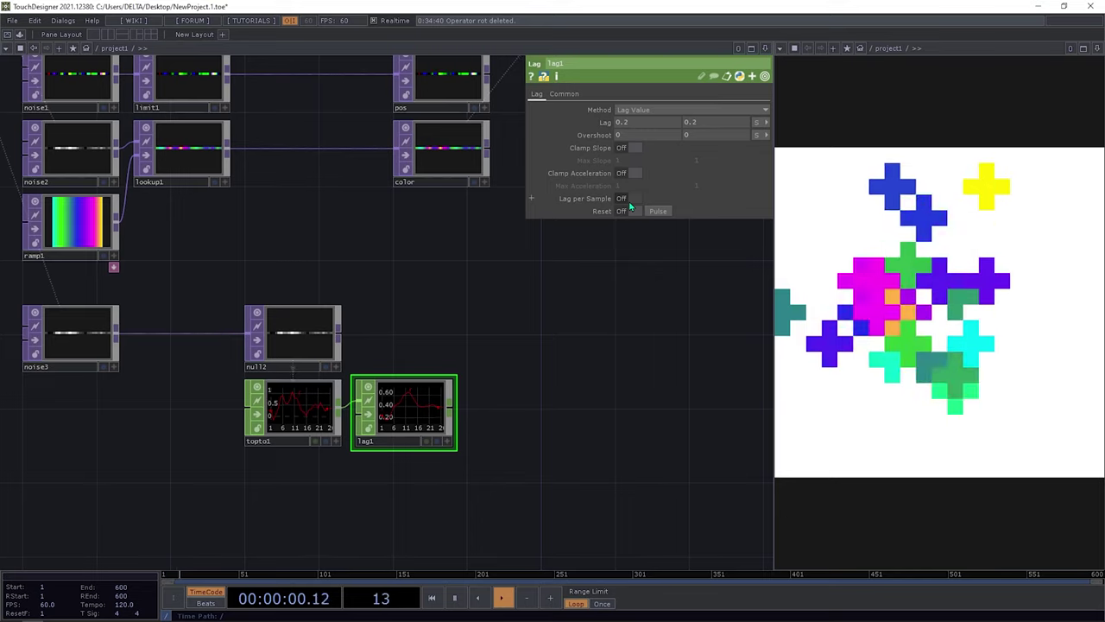
# Add a Null CHOP after lag1 and name it rot
pyautogui.moveTo(497, 393); pyautogui.dragTo(446, 386)
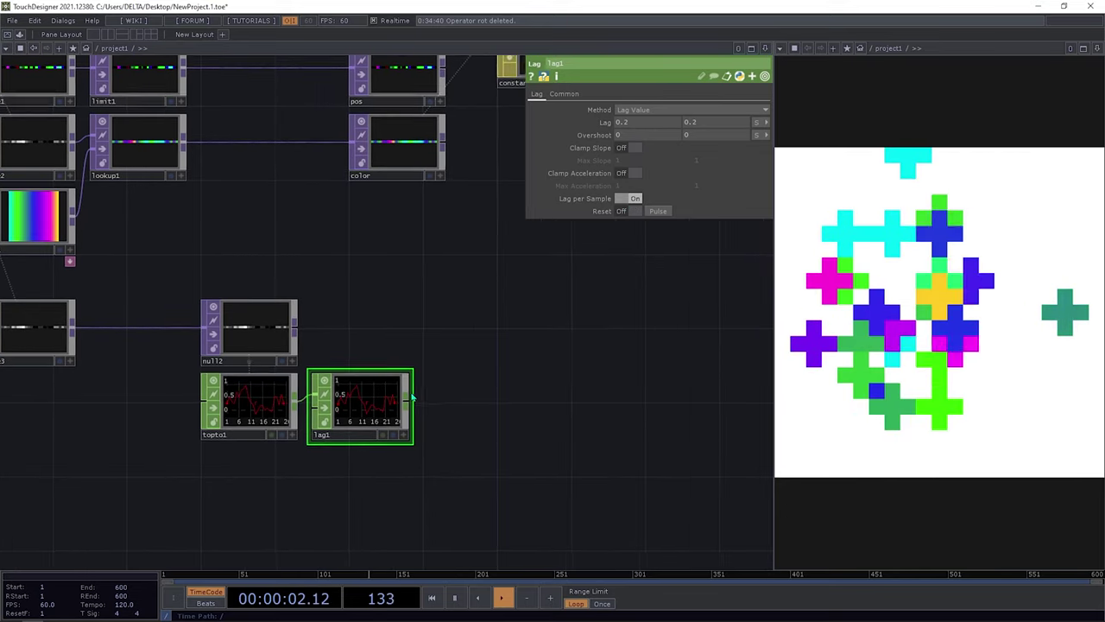
pyautogui.rightClick(401, 404)
pyautogui.click(419, 424)
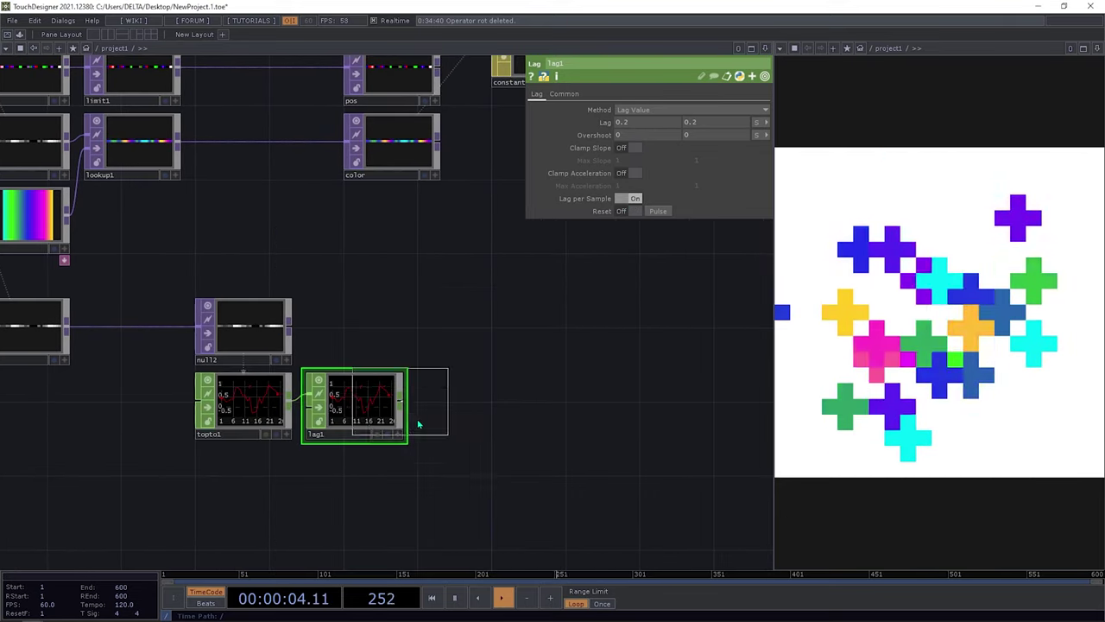
pyautogui.click(460, 409)
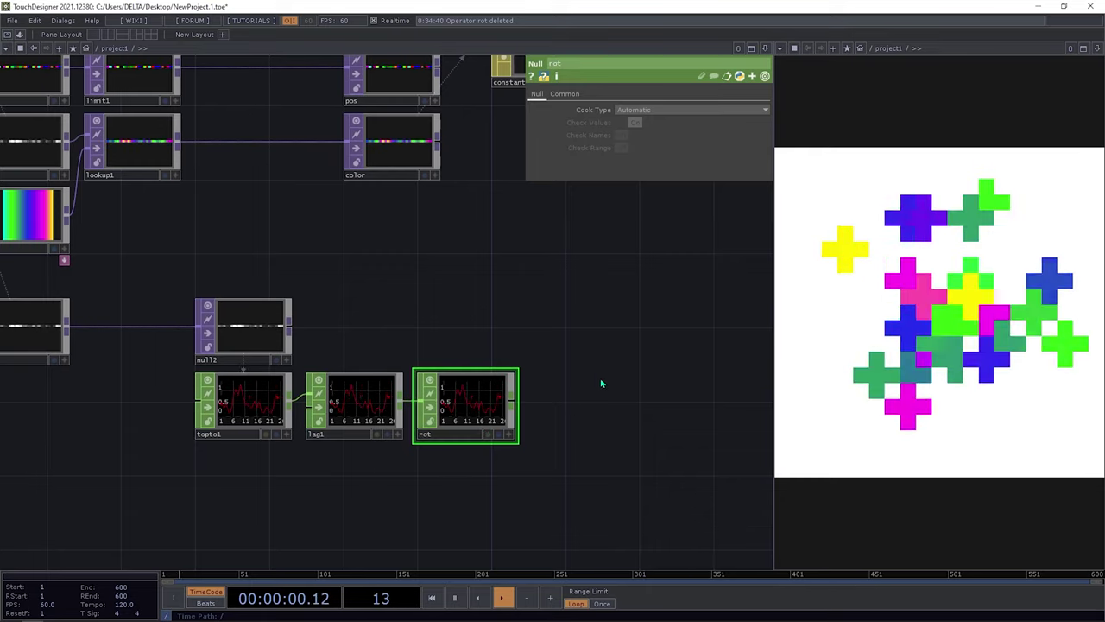
# Assign the rot null as geo1's instance Rotate OP and use channel r for Rotate Z
pyautogui.moveTo(538, 299); pyautogui.dragTo(445, 393)
pyautogui.scroll(-2, 438, 419)
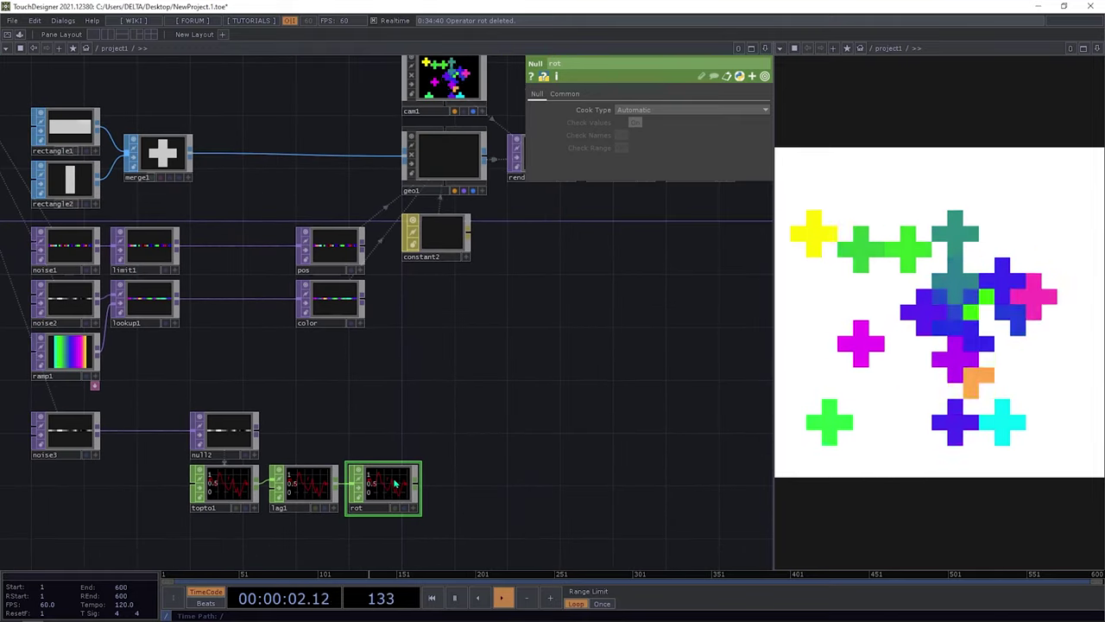
pyautogui.moveTo(394, 485); pyautogui.dragTo(446, 162)
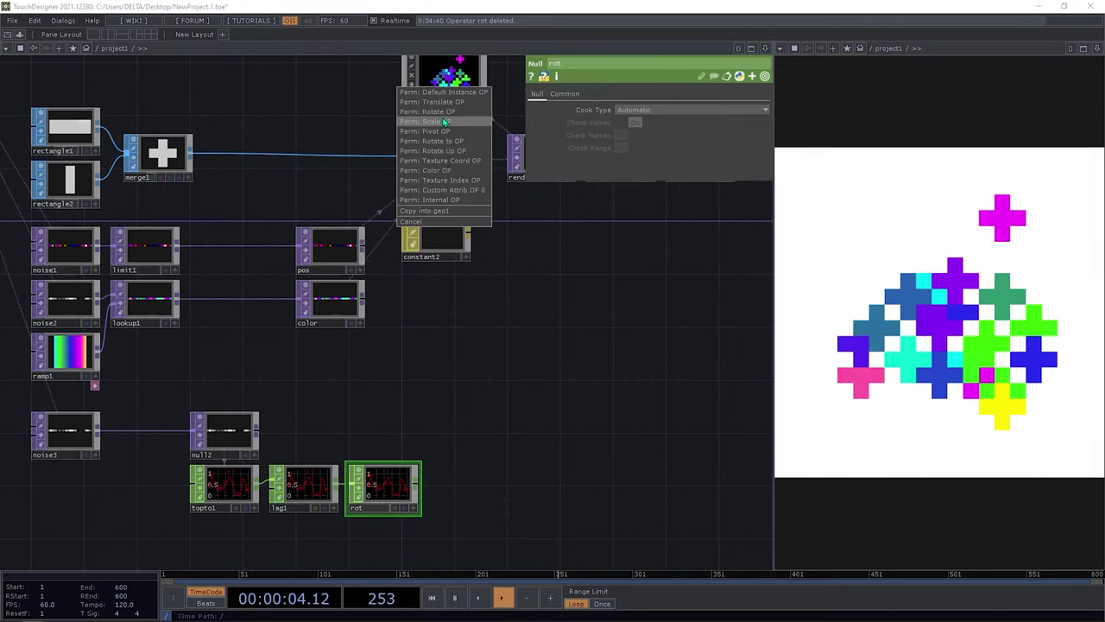
pyautogui.click(428, 112)
pyautogui.click(456, 154)
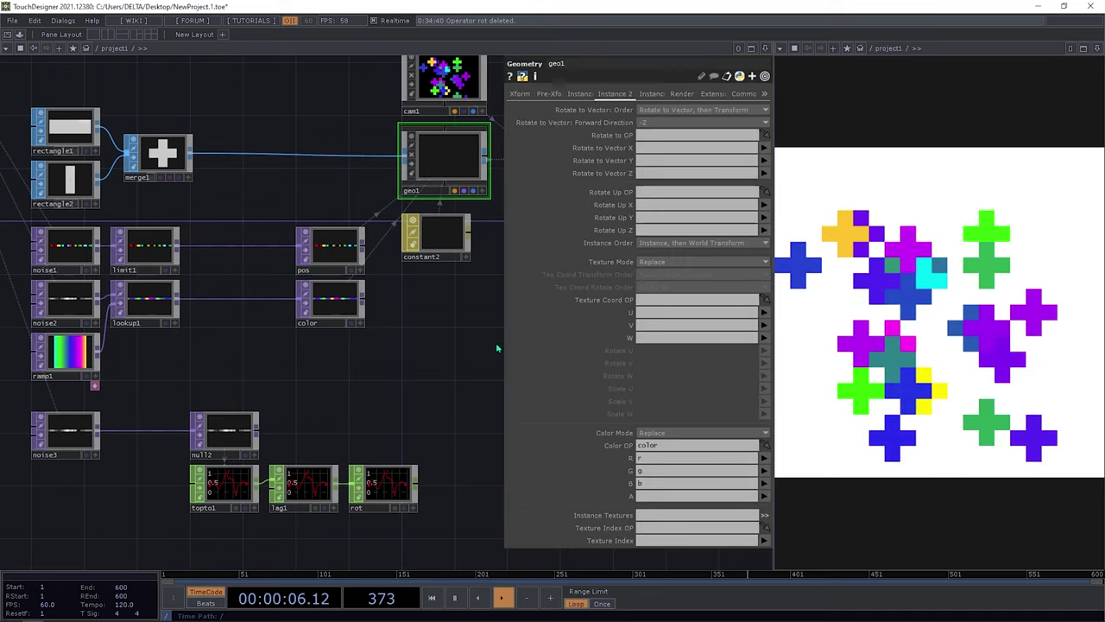
pyautogui.click(580, 94)
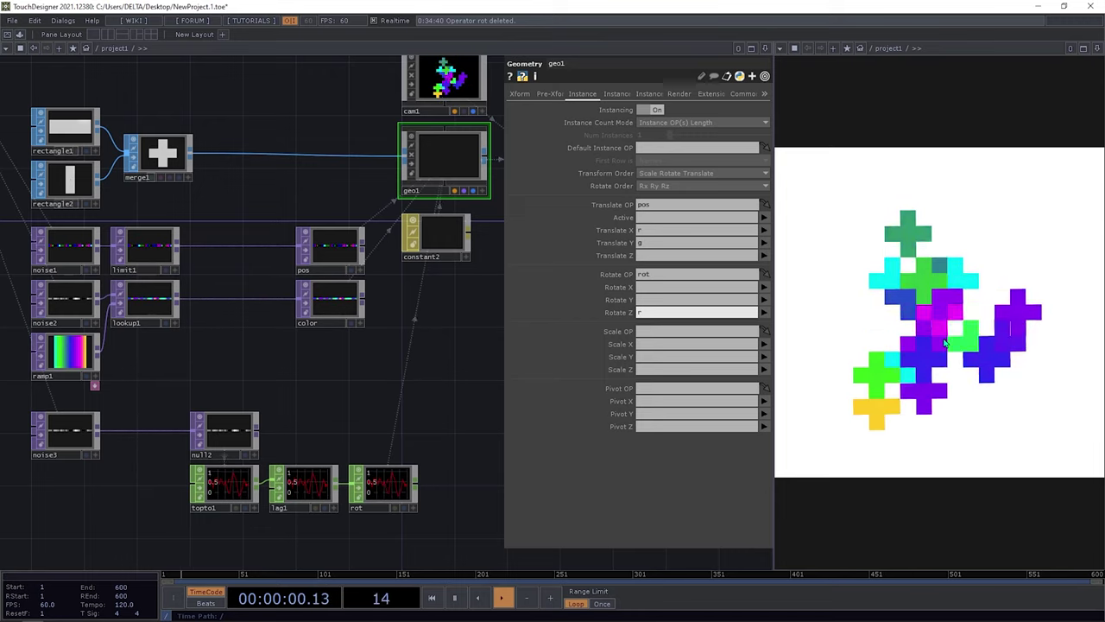
# Shift null2, topto1, lag1 and rot together farther from noise3 to make room for another operator
pyautogui.moveTo(385, 424); pyautogui.dragTo(475, 365)
pyautogui.click(168, 371)
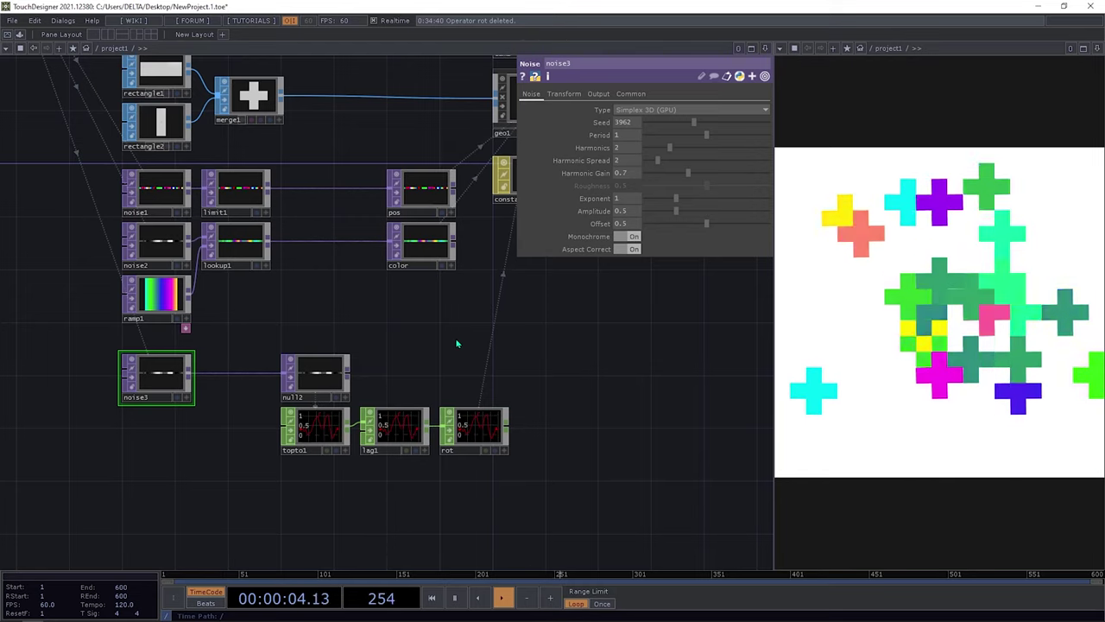
pyautogui.moveTo(214, 352); pyautogui.dragTo(196, 316)
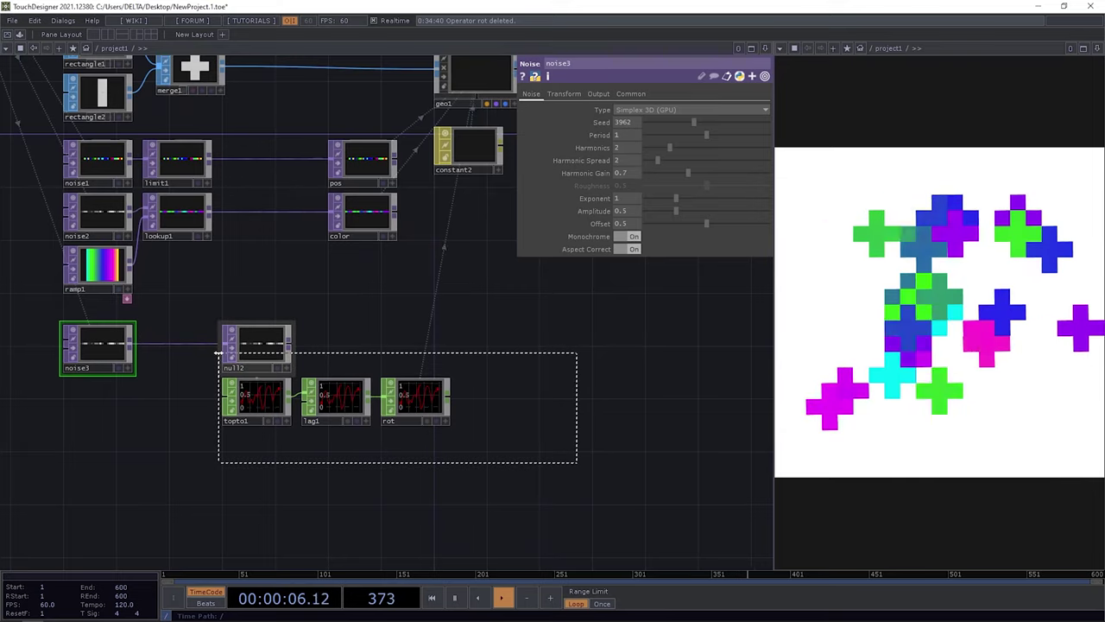
pyautogui.moveTo(219, 352); pyautogui.dragTo(219, 351, button='right')
pyautogui.moveTo(263, 350); pyautogui.dragTo(370, 350)
pyautogui.moveTo(539, 331); pyautogui.dragTo(584, 331)
# Insert a Math TOP between noise3 and null2 and set its To Range to -90 and 90
pyautogui.rightClick(347, 342)
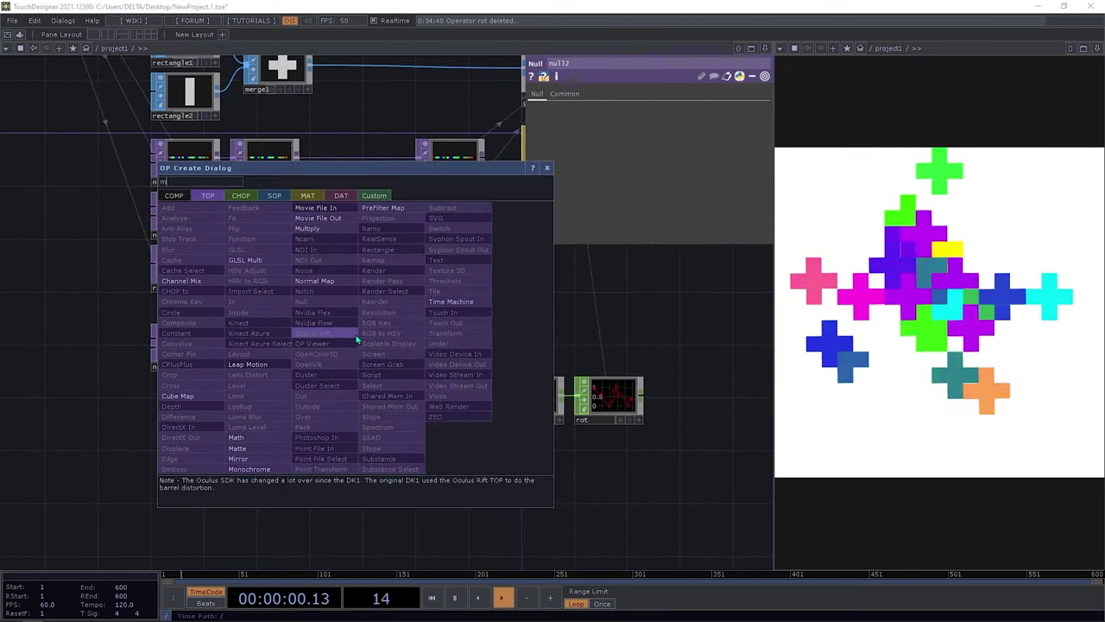
pyautogui.click(236, 438)
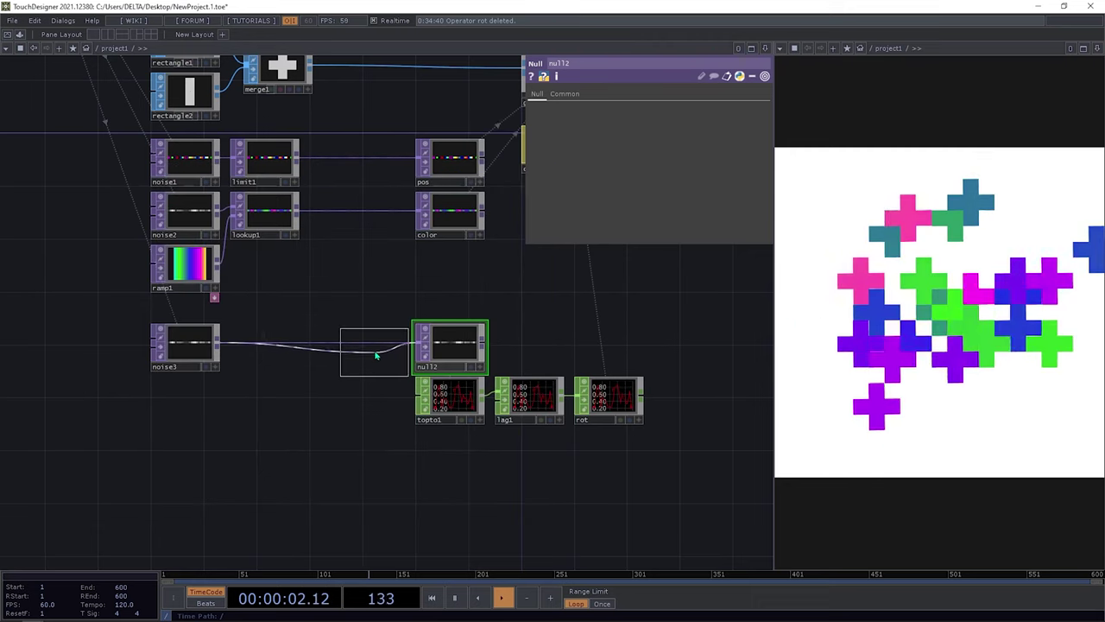
pyautogui.click(375, 352)
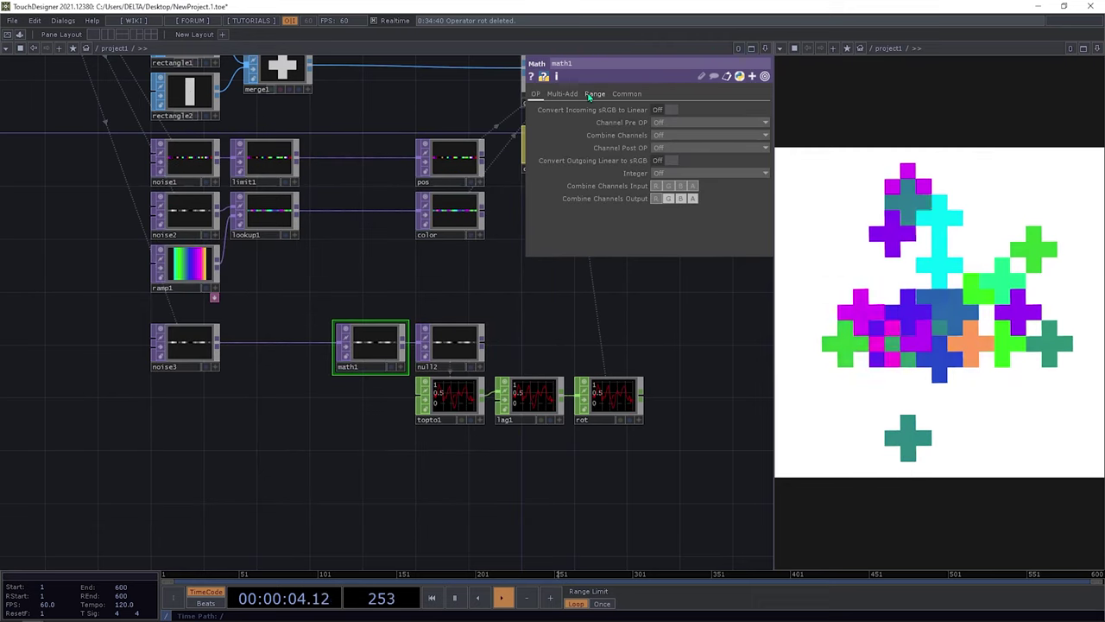
pyautogui.click(595, 94)
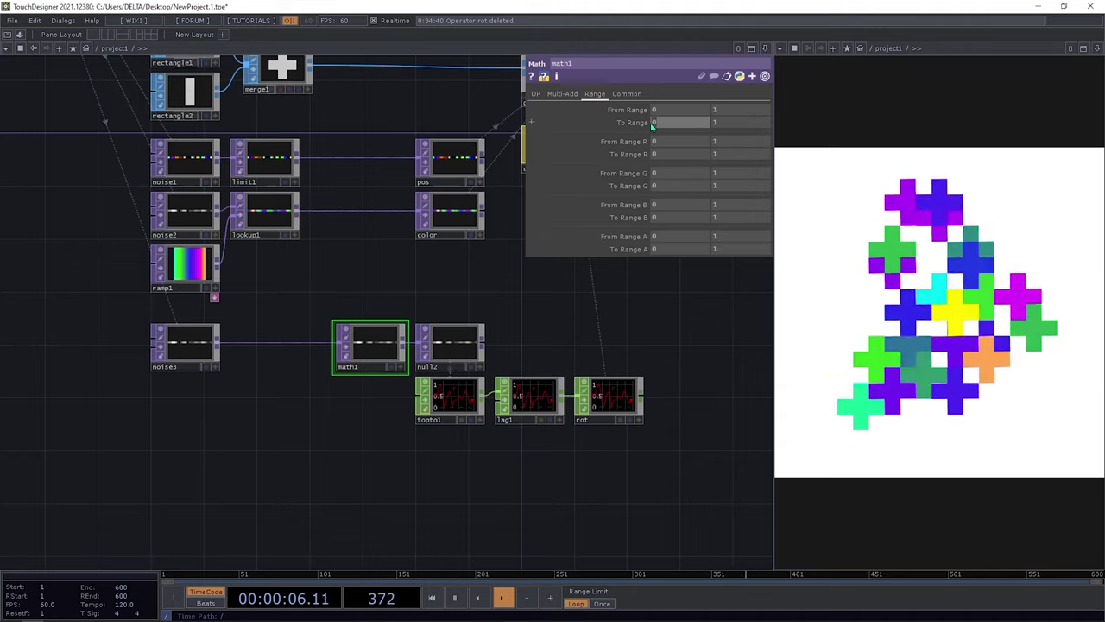
pyautogui.write('-90')
pyautogui.press('Return')
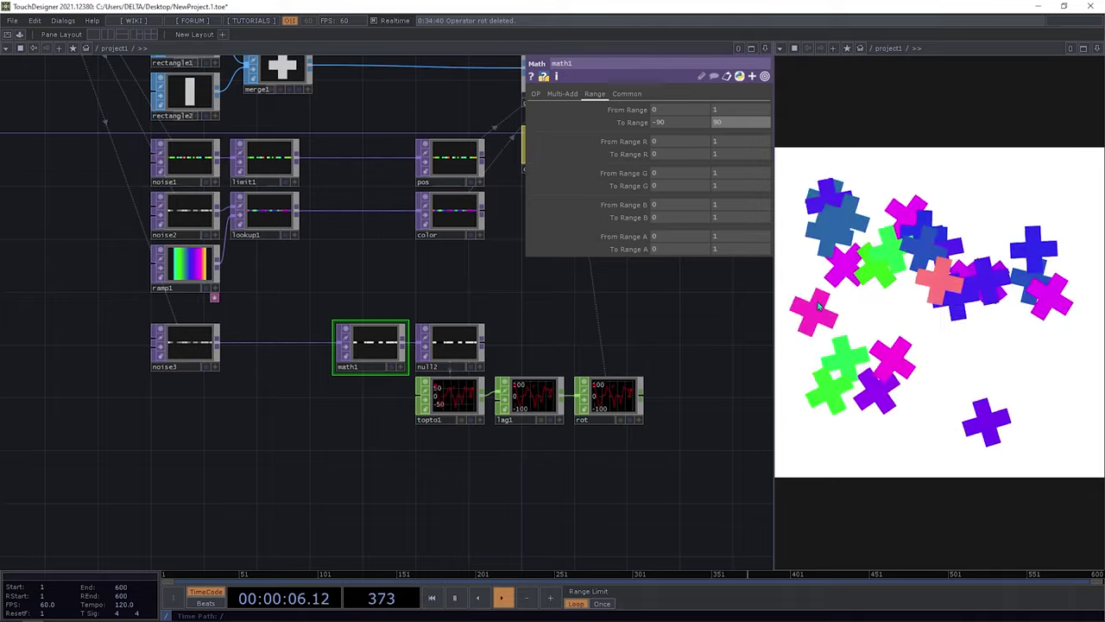
# Set both Lag values of the lag1 CHOP to 0.3
pyautogui.click(530, 398)
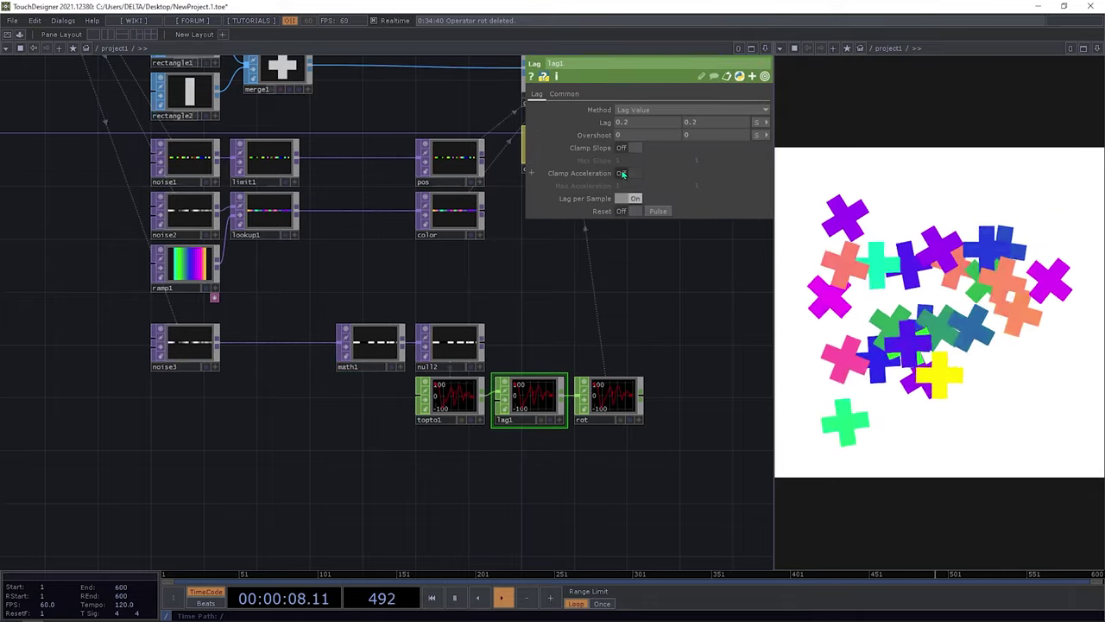
pyautogui.moveTo(606, 126); pyautogui.dragTo(605, 100, button='middle')
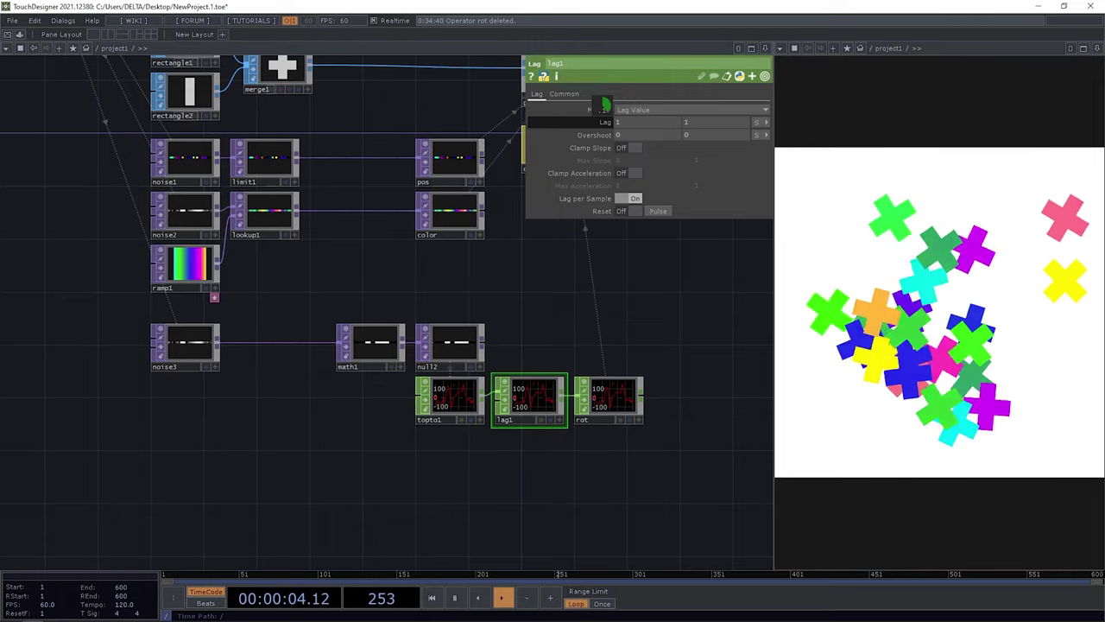
pyautogui.moveTo(604, 104); pyautogui.dragTo(546, 104, button='middle')
pyautogui.moveTo(602, 101); pyautogui.dragTo(603, 127)
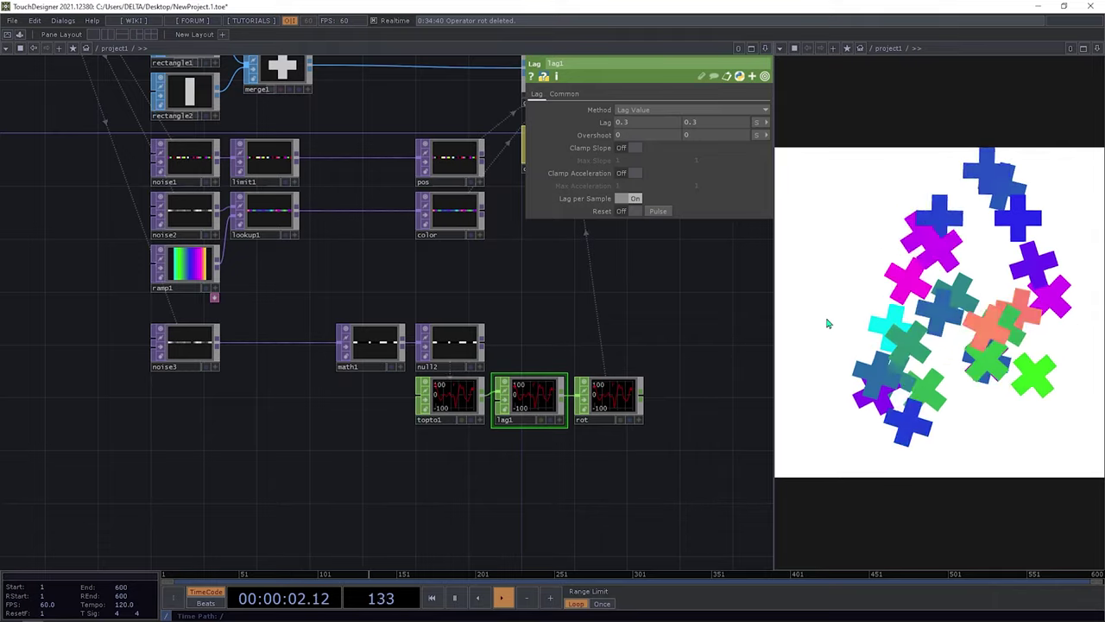
# Insert a Limit TOP between noise3 and math1 and set its Quantize Value to Round
pyautogui.rightClick(305, 343)
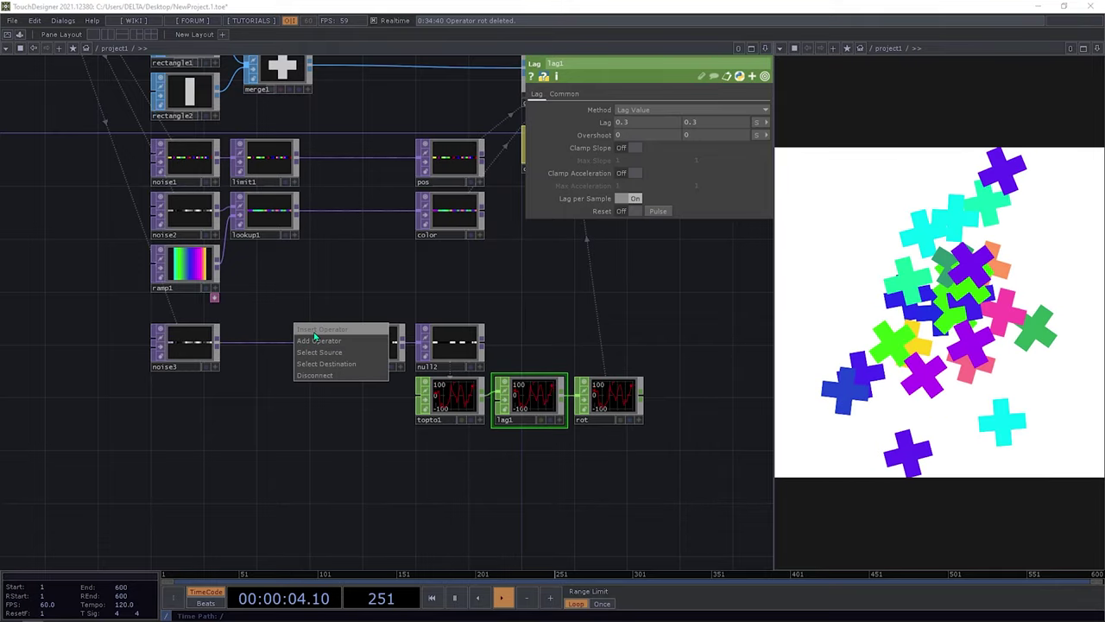
pyautogui.click(315, 337)
pyautogui.click(226, 394)
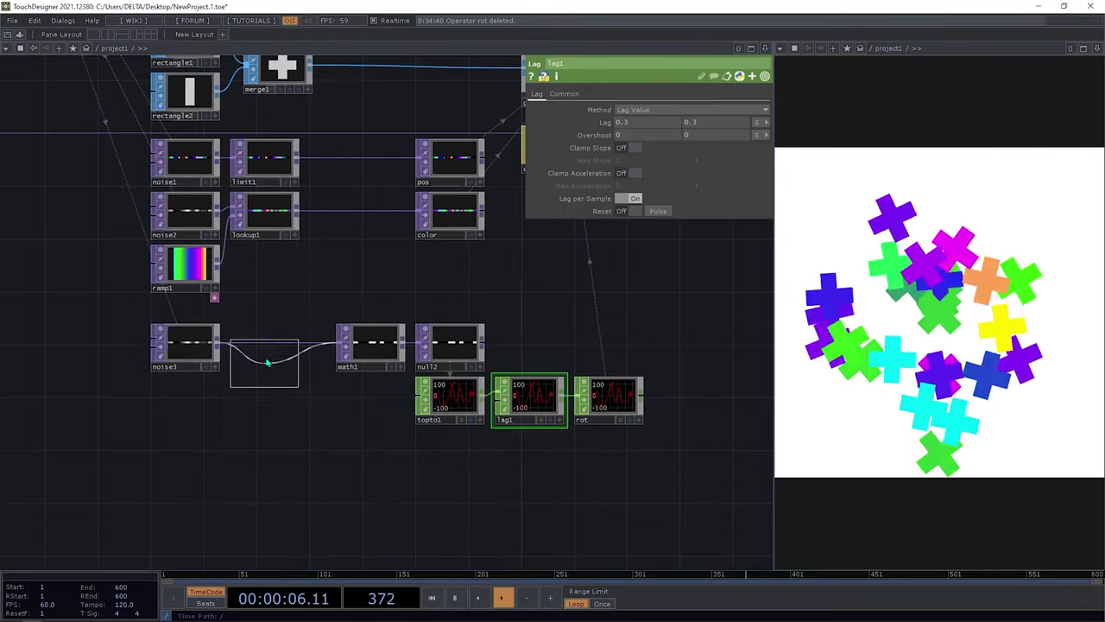
pyautogui.click(567, 93)
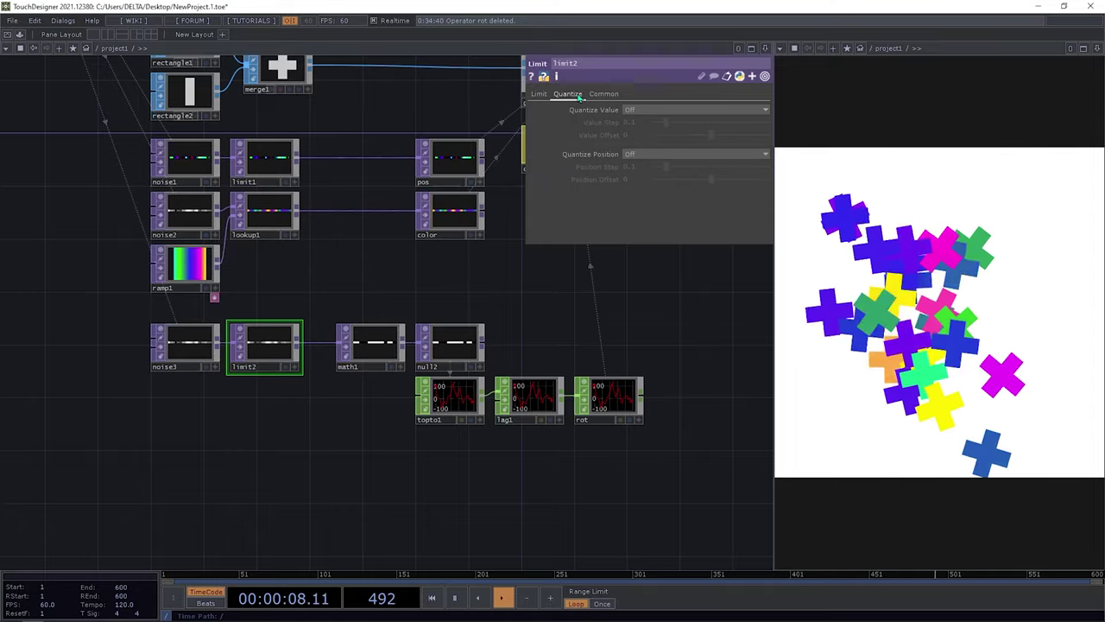
pyautogui.click(671, 111)
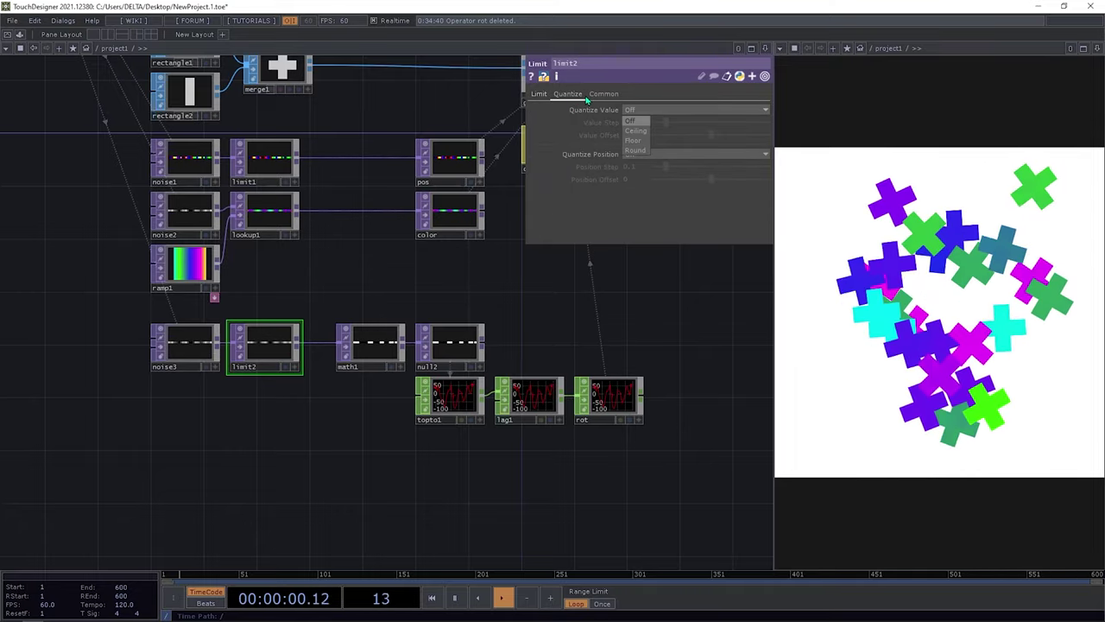
pyautogui.click(634, 151)
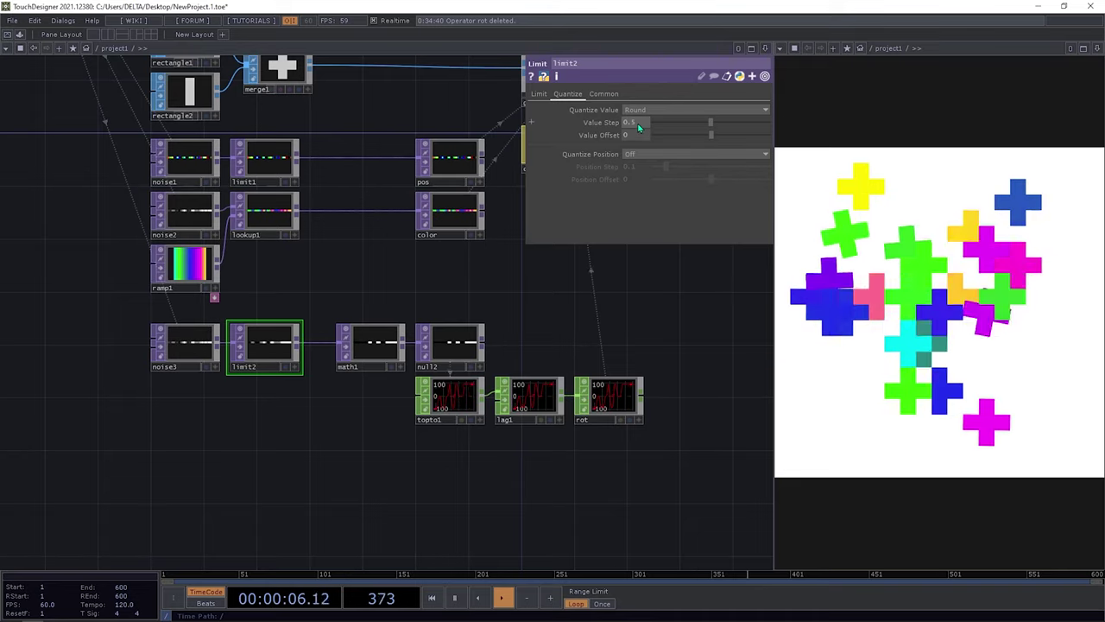
# Set limit2's Value Step with the expression 1/4
pyautogui.moveTo(688, 127); pyautogui.dragTo(684, 126)
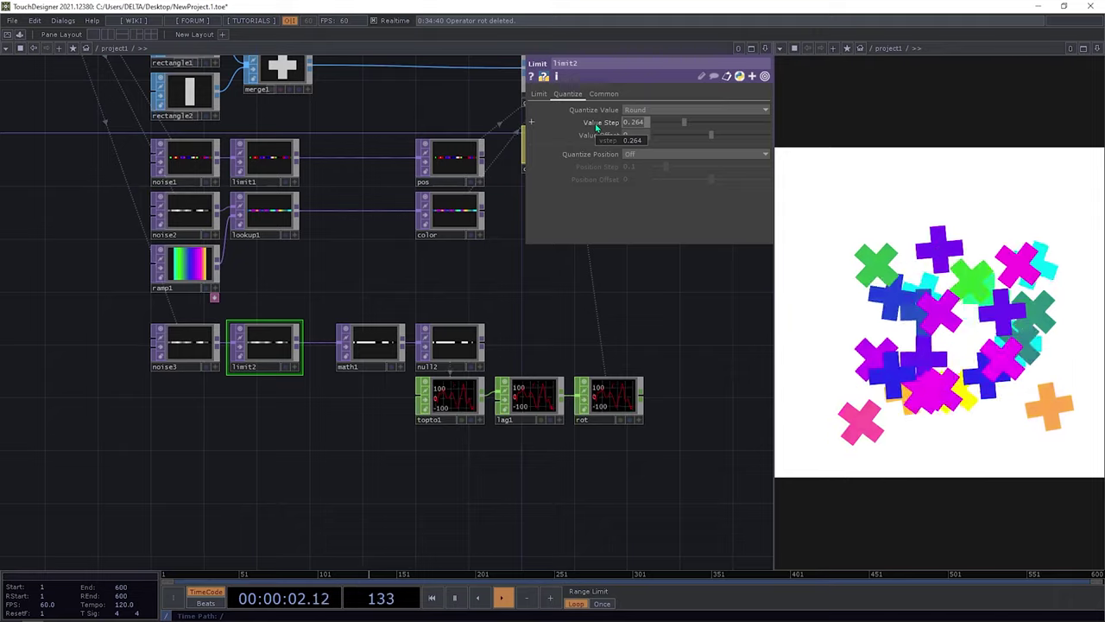
pyautogui.write('0.2')
pyautogui.press('Return')
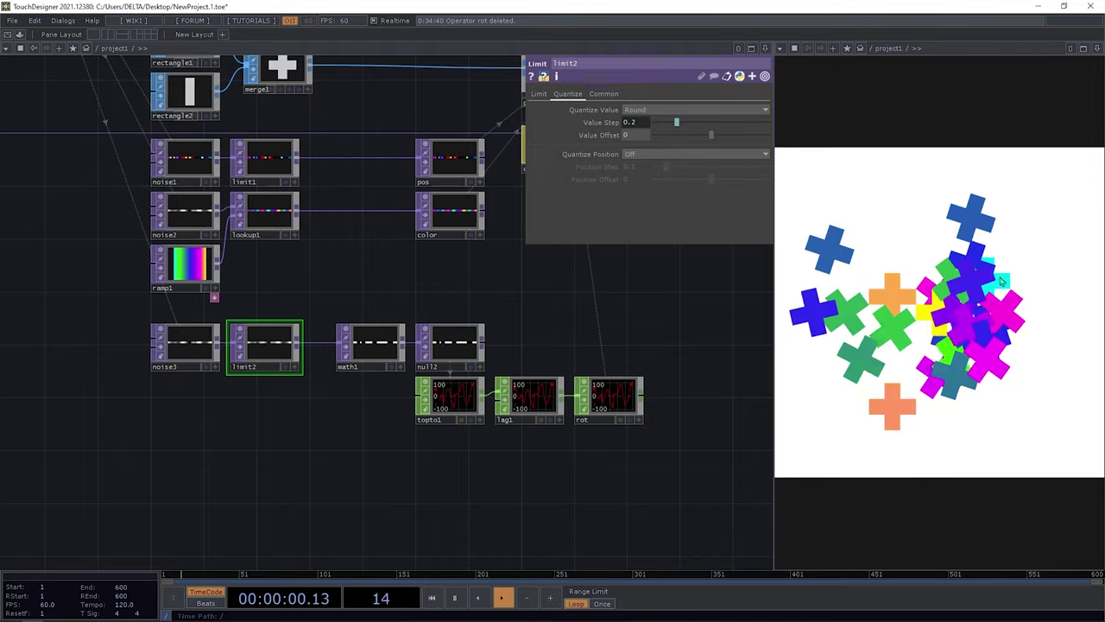
pyautogui.click(590, 122)
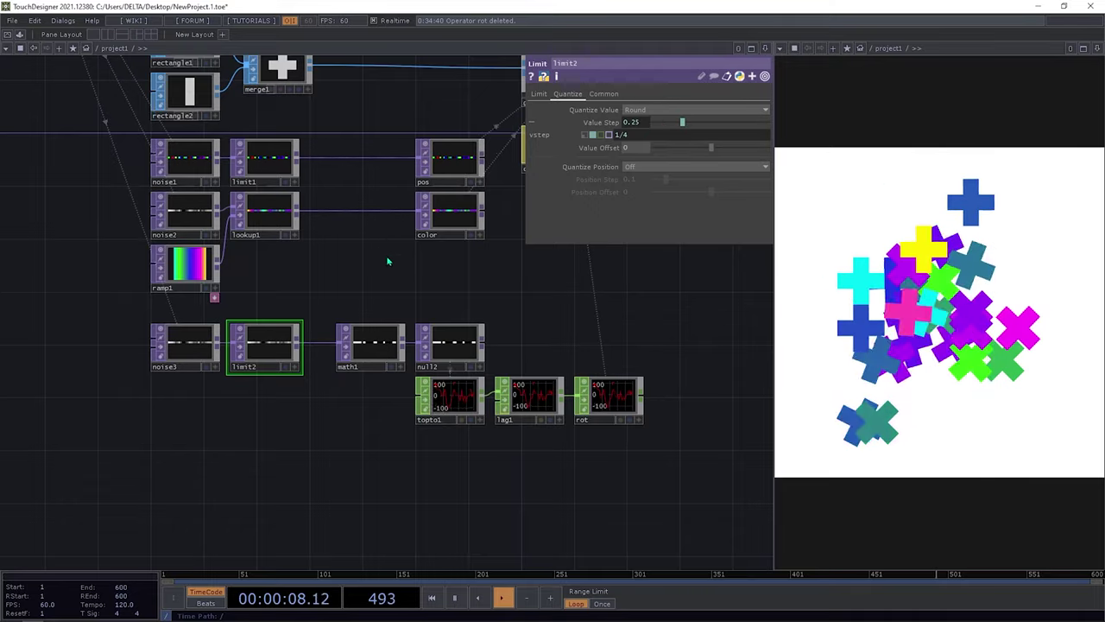
# Add a Noise TOP just above transform1 in the render chain
pyautogui.moveTo(387, 262); pyautogui.dragTo(294, 274)
pyautogui.moveTo(399, 333); pyautogui.dragTo(292, 367)
pyautogui.moveTo(463, 325); pyautogui.dragTo(306, 384)
pyautogui.moveTo(446, 317)
pyautogui.mouseDown()
pyautogui.moveTo(381, 359)
pyautogui.moveTo(356, 400)
pyautogui.mouseUp()
pyautogui.moveTo(348, 259); pyautogui.dragTo(467, 259)
pyautogui.moveTo(445, 345); pyautogui.dragTo(612, 368)
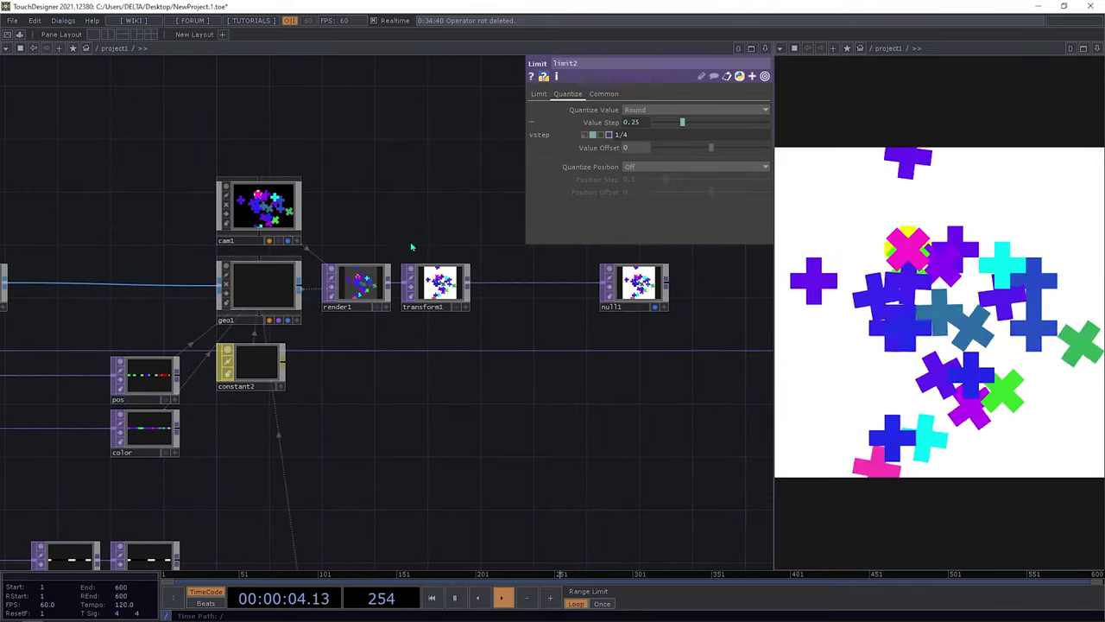
pyautogui.press('Tab')
pyautogui.write('noi')
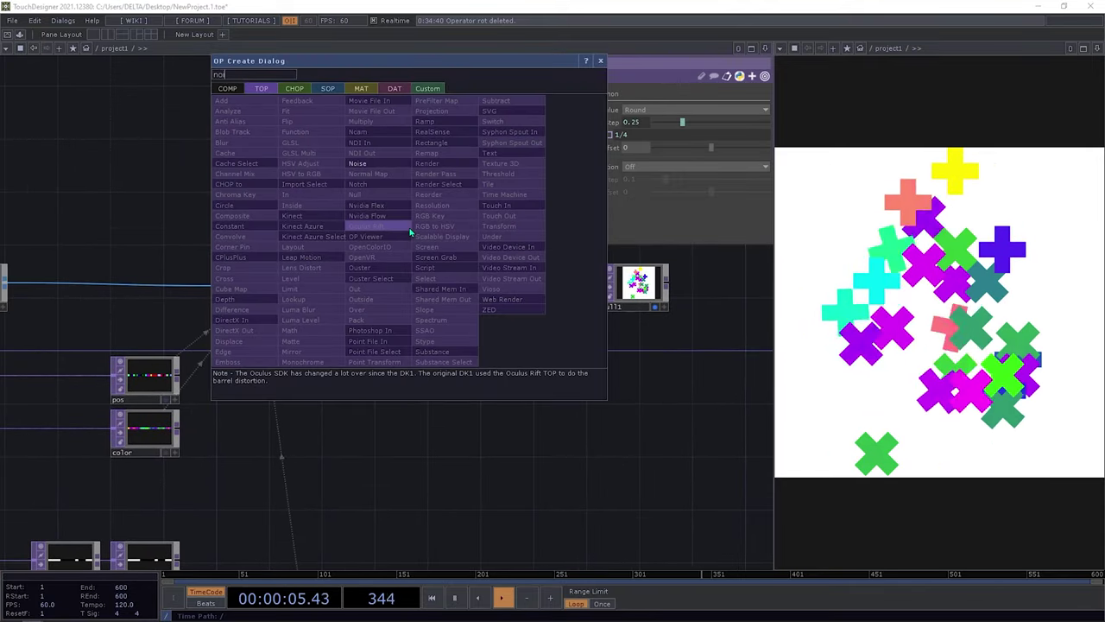
pyautogui.click(367, 161)
pyautogui.click(440, 238)
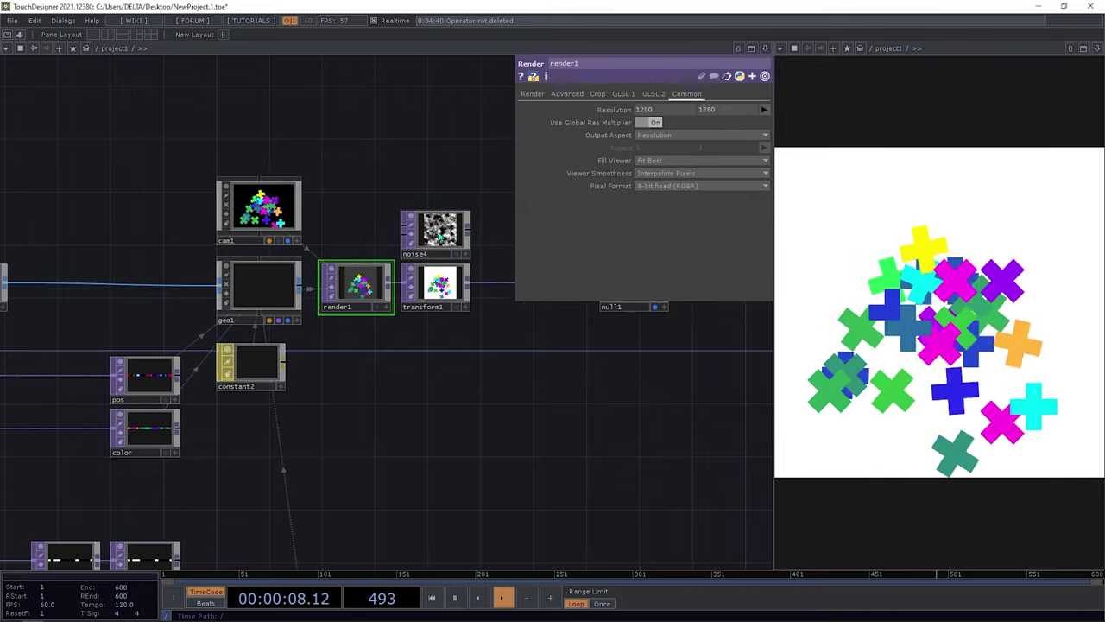
# Link noise4's resolution width and height to render1's resolution with expressions such as op('render1').par.resolutionw
pyautogui.click(427, 223)
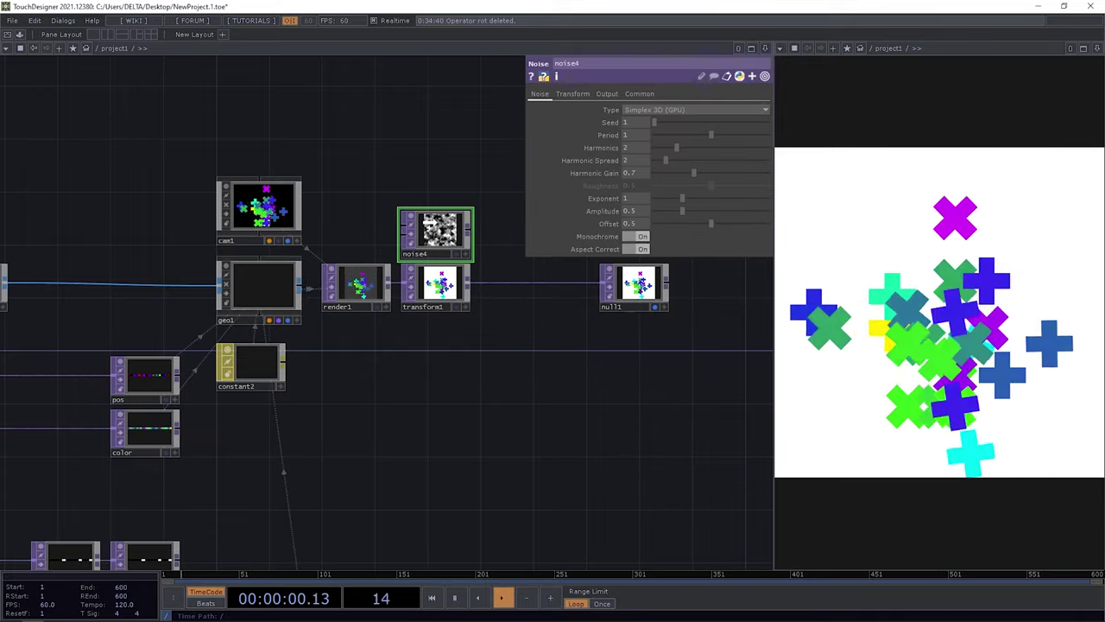
pyautogui.click(640, 93)
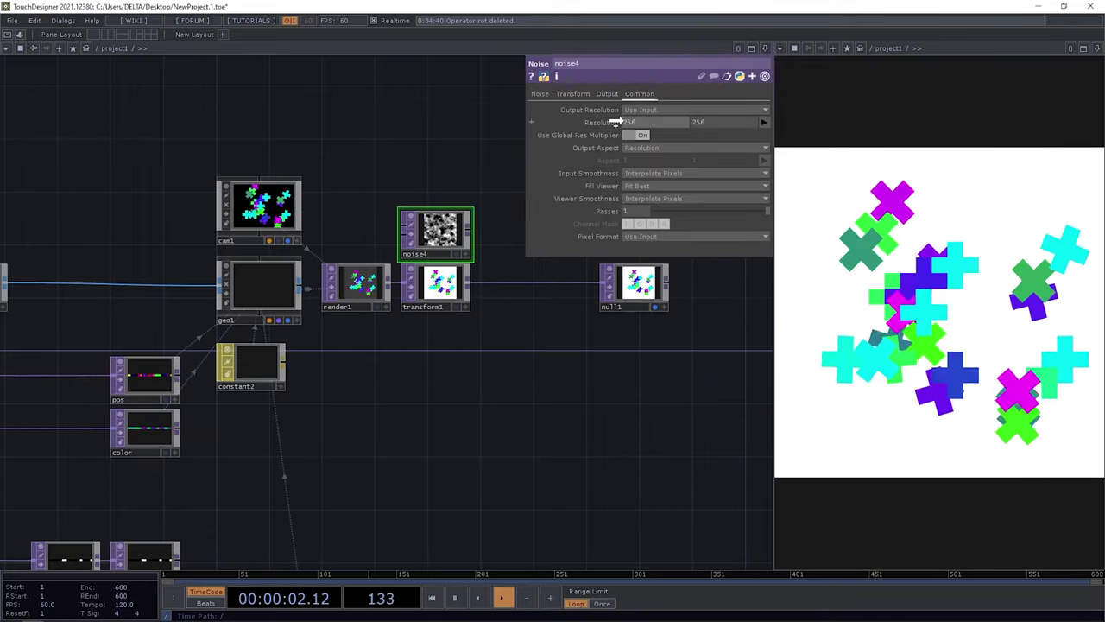
pyautogui.click(616, 122)
pyautogui.write('1280')
pyautogui.press('Return')
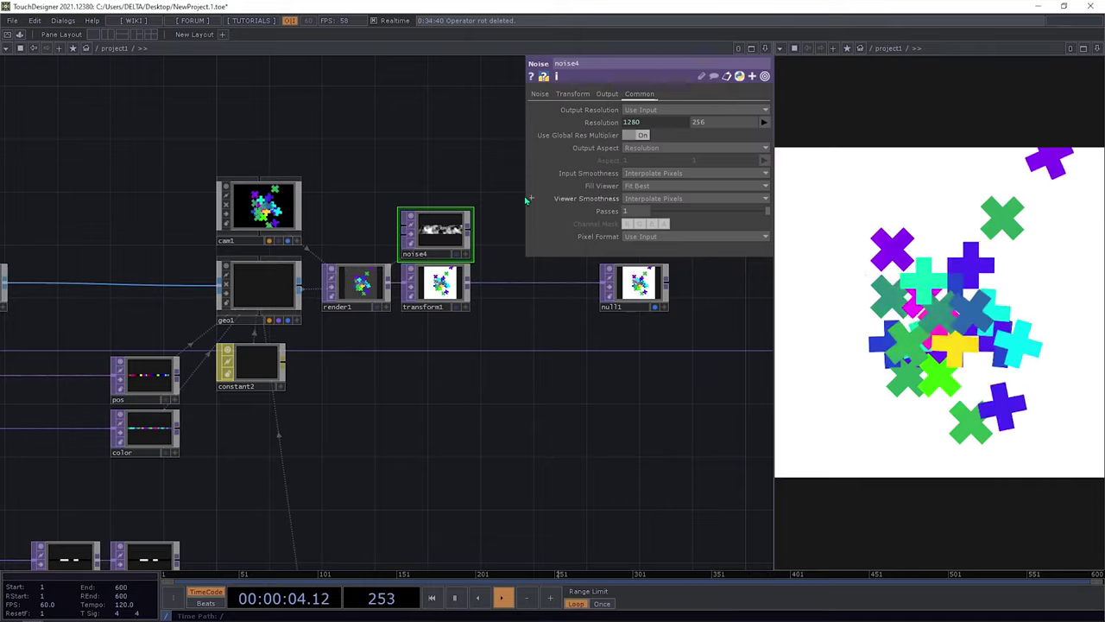
pyautogui.click(607, 124)
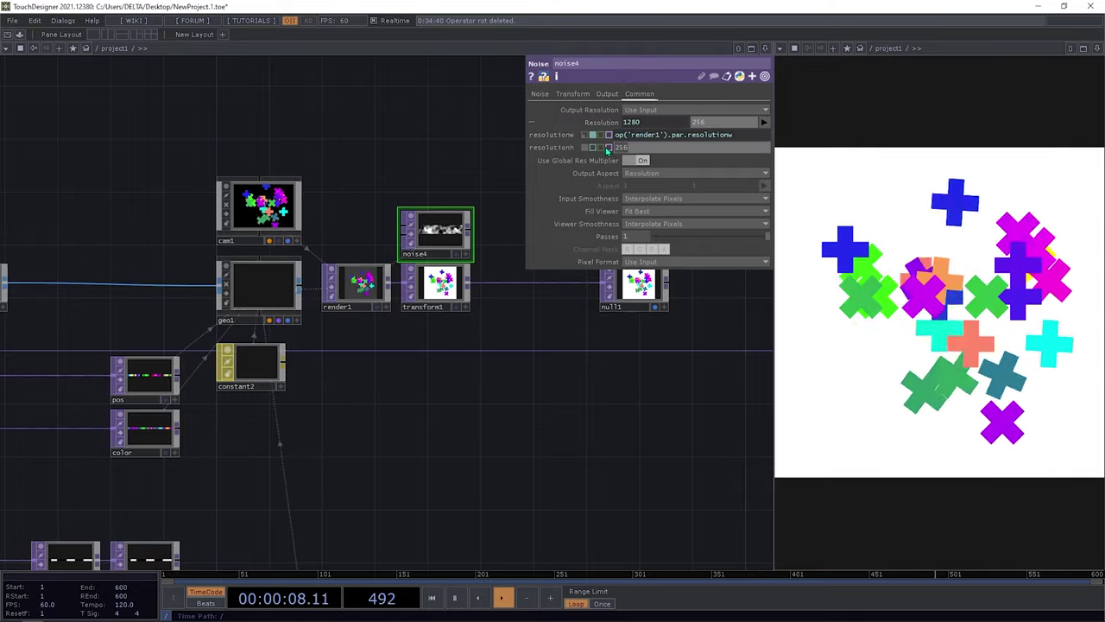
pyautogui.write("op('render1').par.resolutionw")
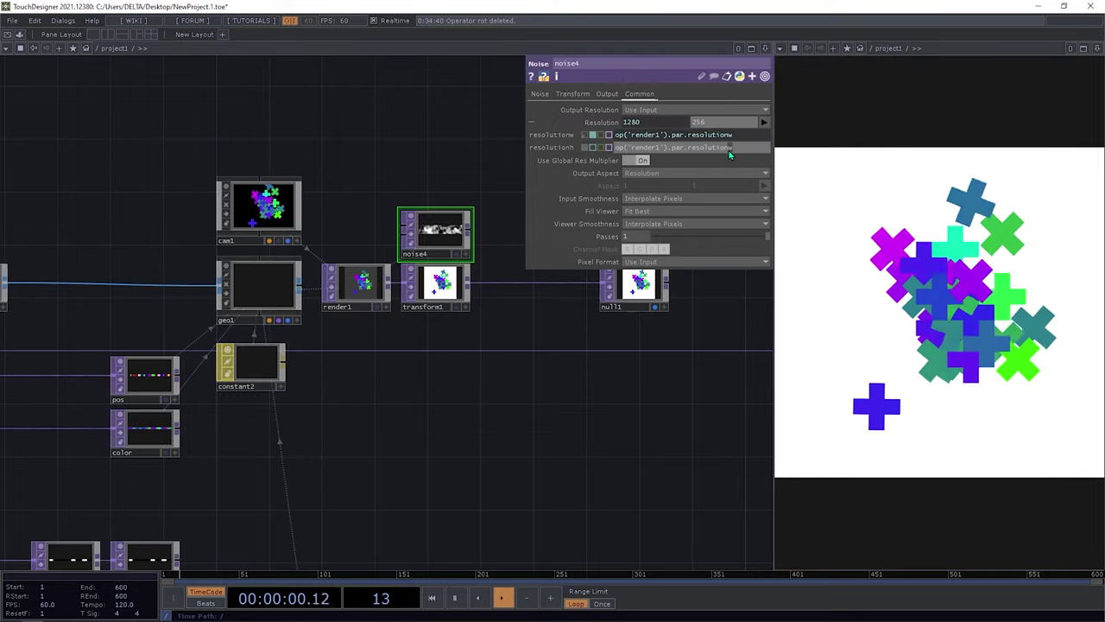
pyautogui.press('Return')
# Change noise4's Type to Random (GPU)
pyautogui.click(571, 94)
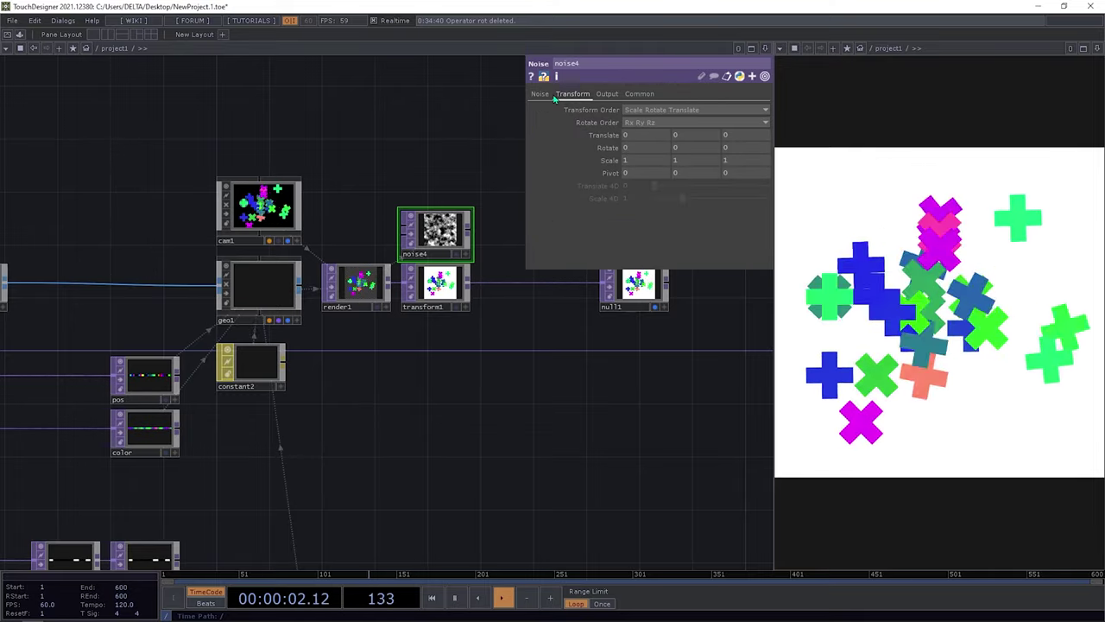
pyautogui.click(539, 94)
pyautogui.click(656, 110)
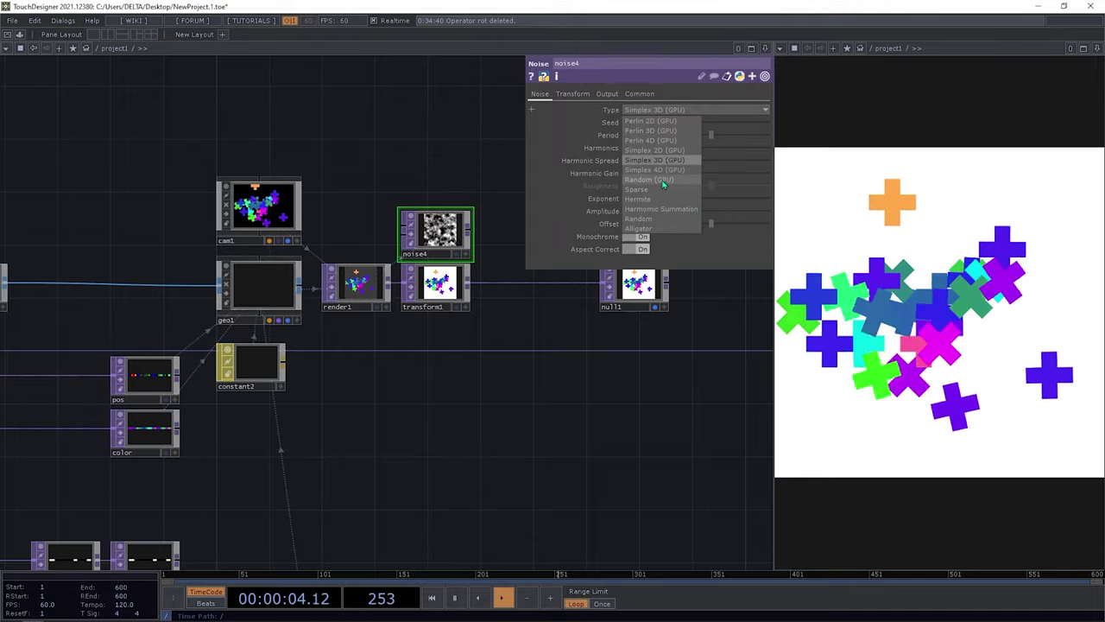
pyautogui.click(660, 178)
# Add a Level TOP after noise4 and shift null1 farther from transform1 to make room for another operator
pyautogui.moveTo(459, 238); pyautogui.dragTo(389, 237, button='middle')
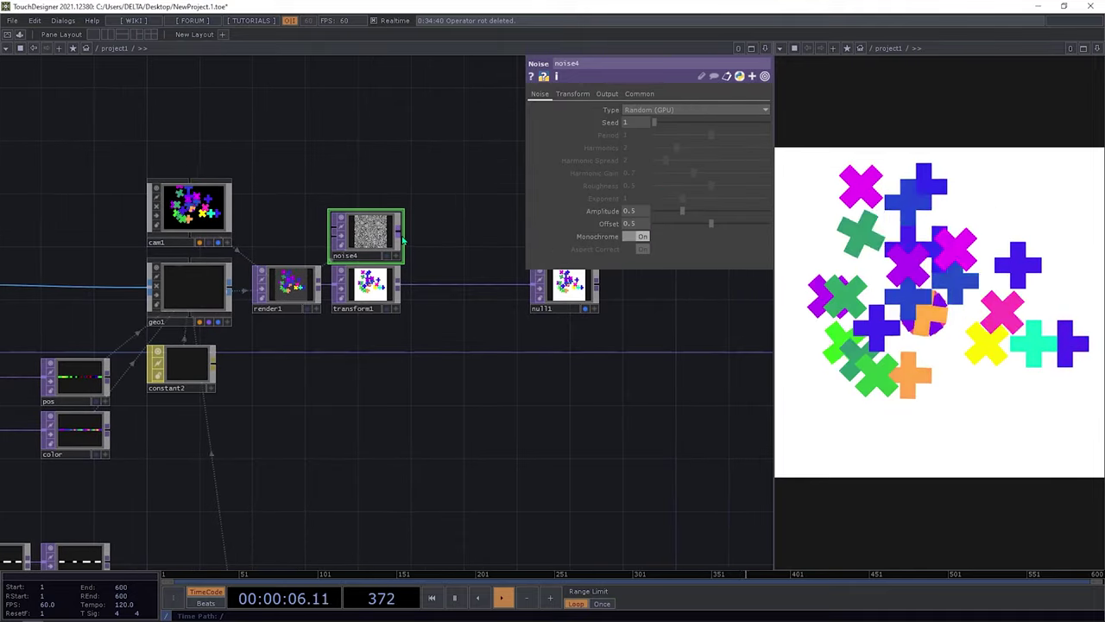
pyautogui.press('Tab')
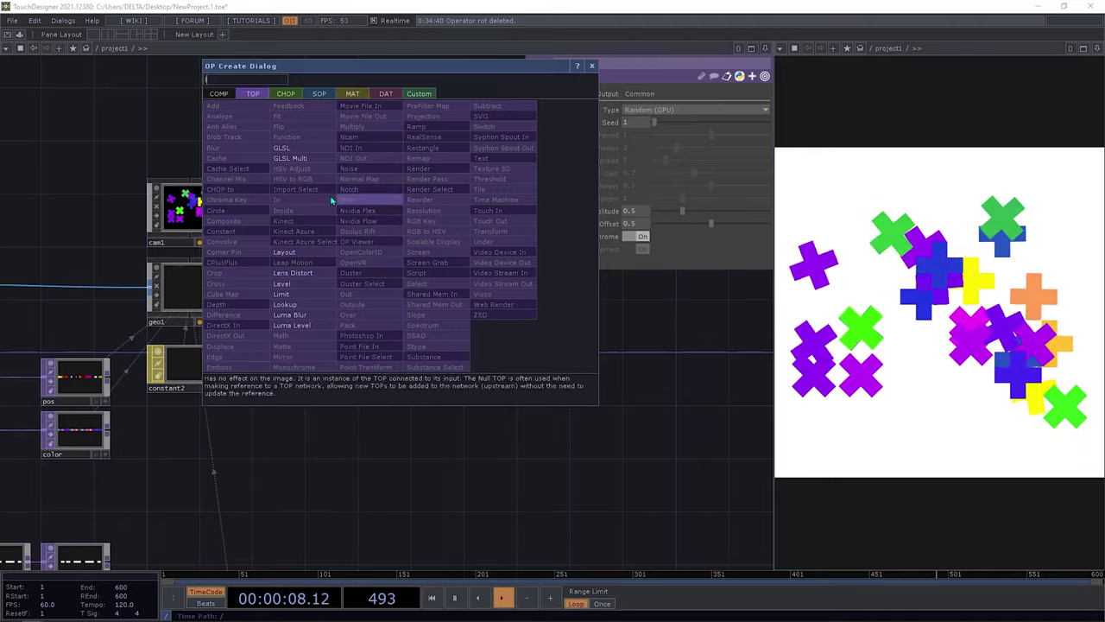
pyautogui.click(294, 283)
pyautogui.click(449, 238)
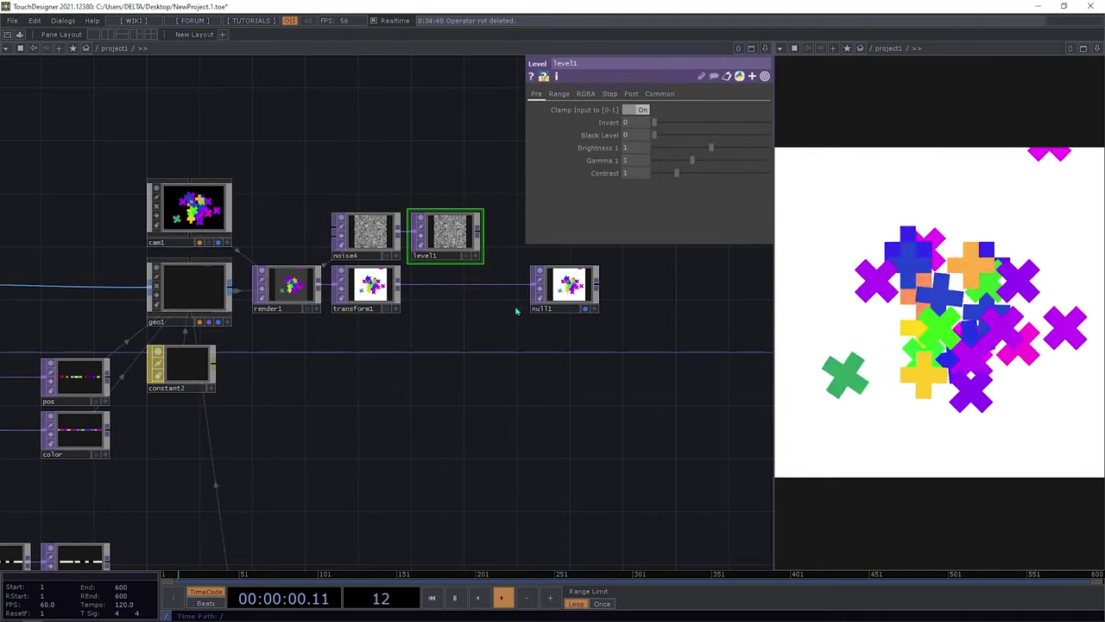
pyautogui.moveTo(562, 290); pyautogui.dragTo(630, 289)
pyautogui.middleClick(475, 233)
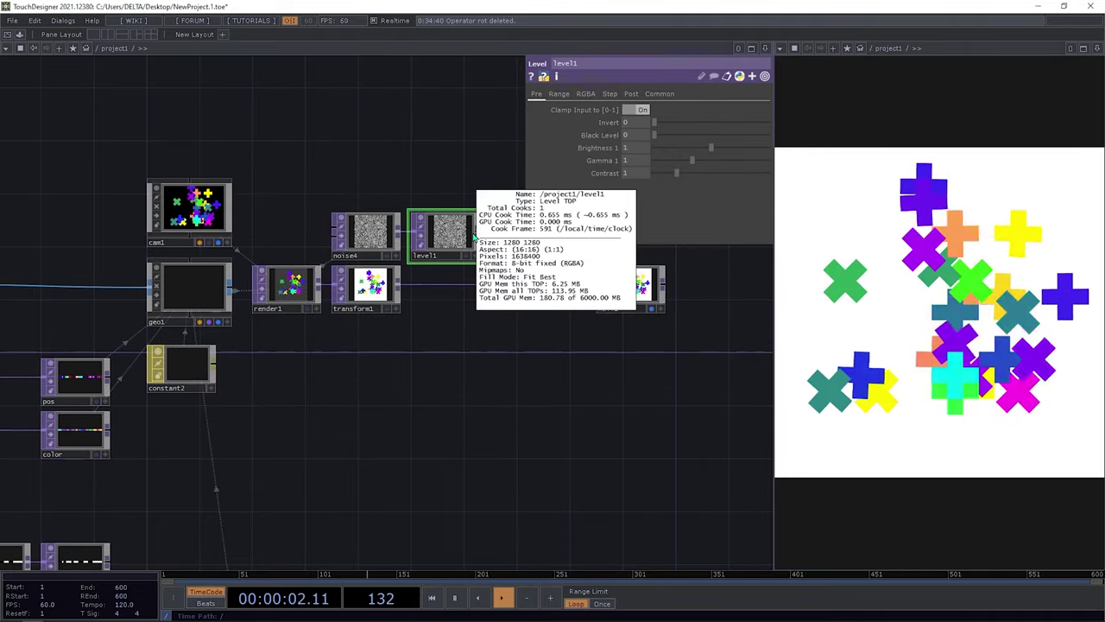
# Composite level1 over transform1 with an Over TOP feeding null1, and tidy the spacing of over1 and null1
pyautogui.press('Tab')
pyautogui.write('ov')
pyautogui.click(456, 313)
pyautogui.click(537, 290)
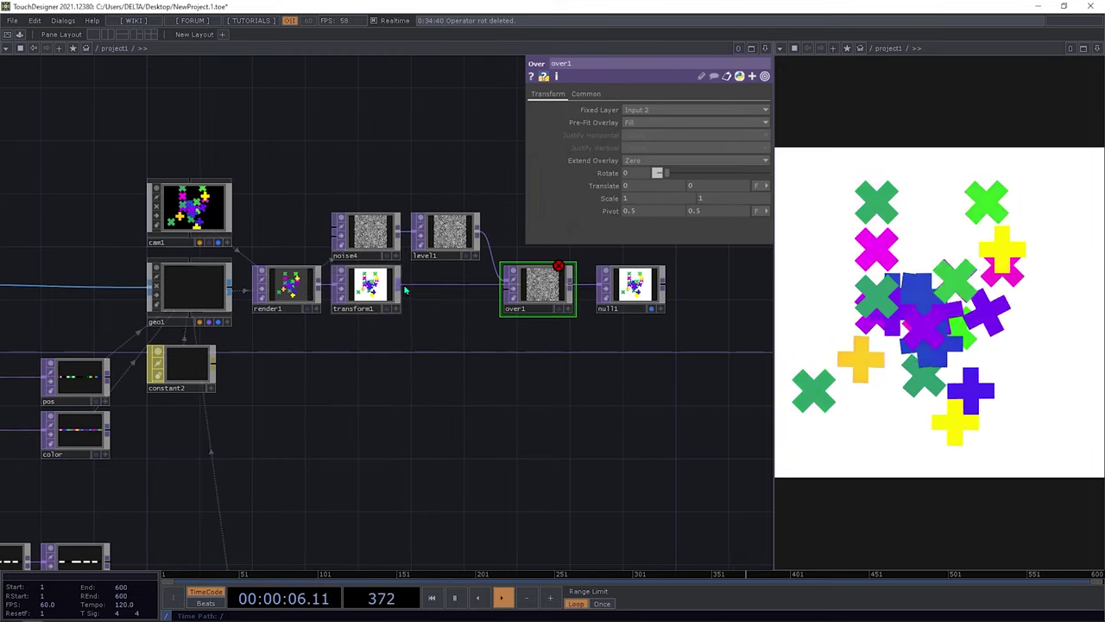
pyautogui.moveTo(400, 285); pyautogui.dragTo(587, 318)
pyautogui.moveTo(548, 288); pyautogui.dragTo(535, 287)
pyautogui.moveTo(621, 308); pyautogui.dragTo(595, 308)
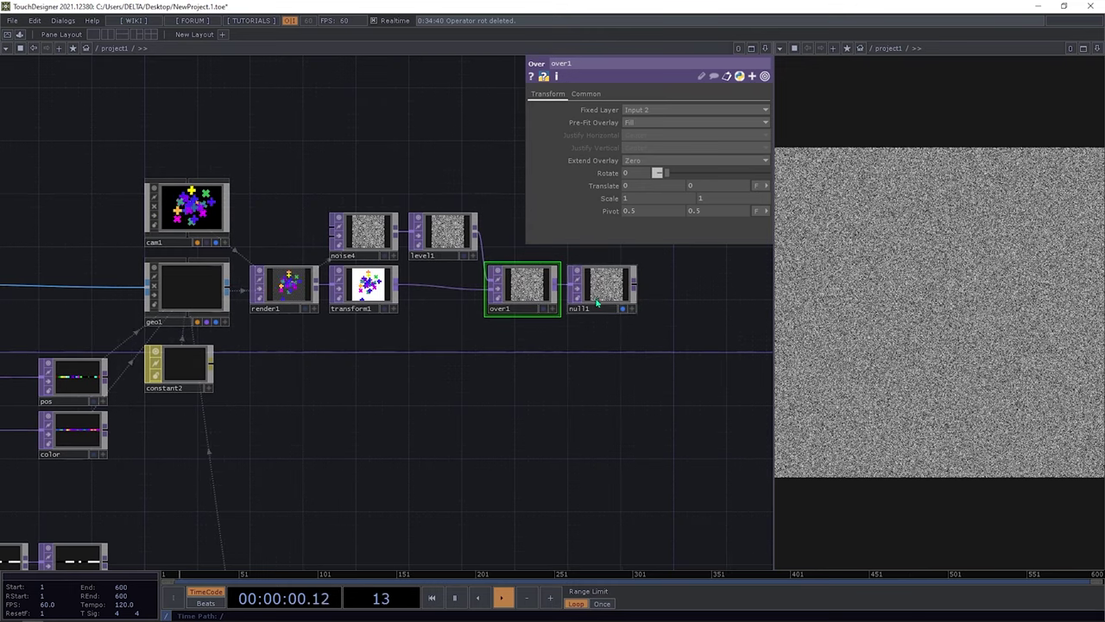
# Set level1's Opacity to 0.15 so the grain overlays the crosses faintly
pyautogui.click(443, 233)
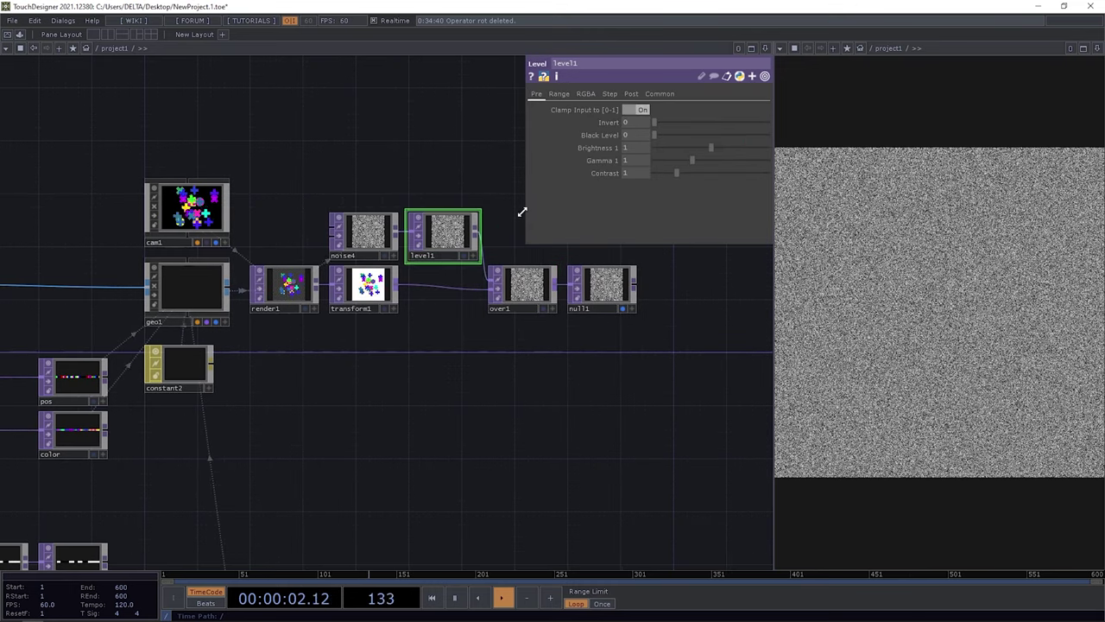
pyautogui.click(631, 94)
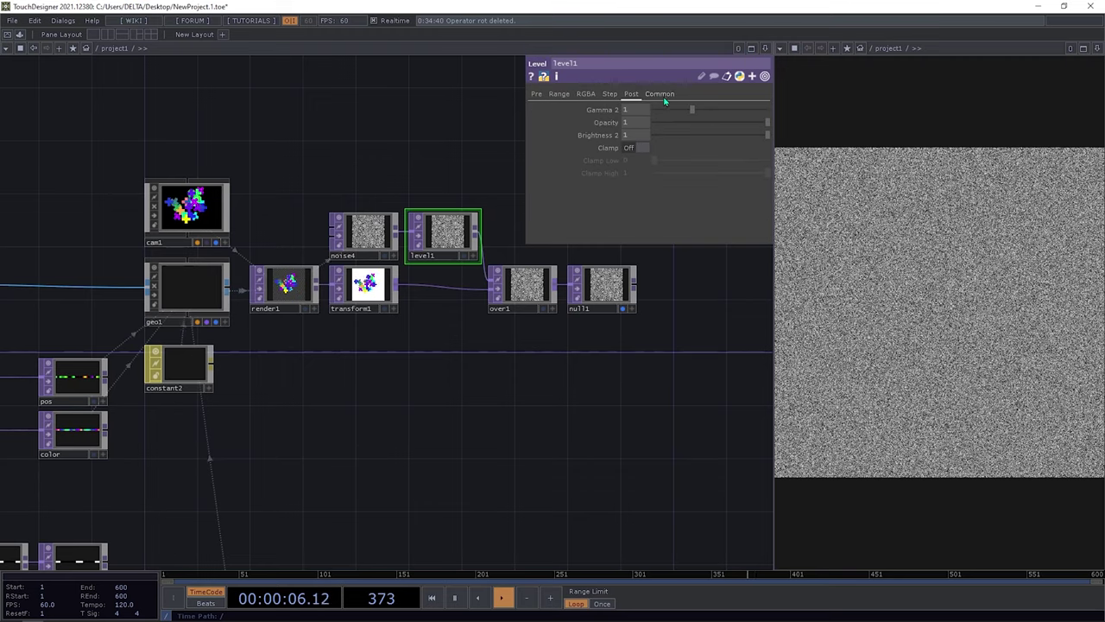
pyautogui.moveTo(770, 127); pyautogui.dragTo(687, 128)
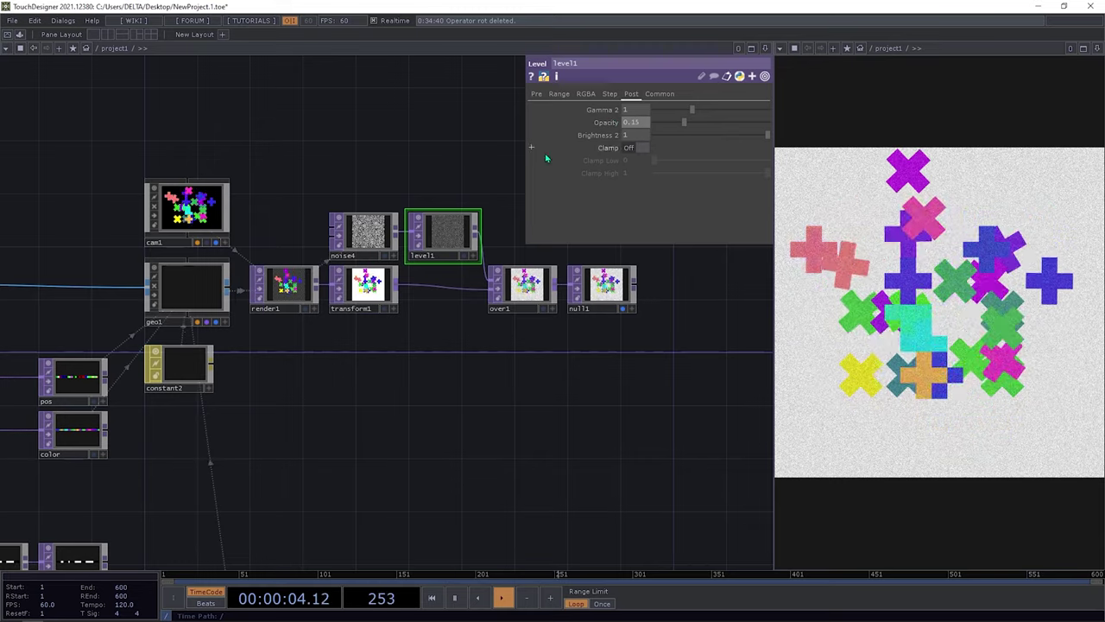
pyautogui.press('Return')
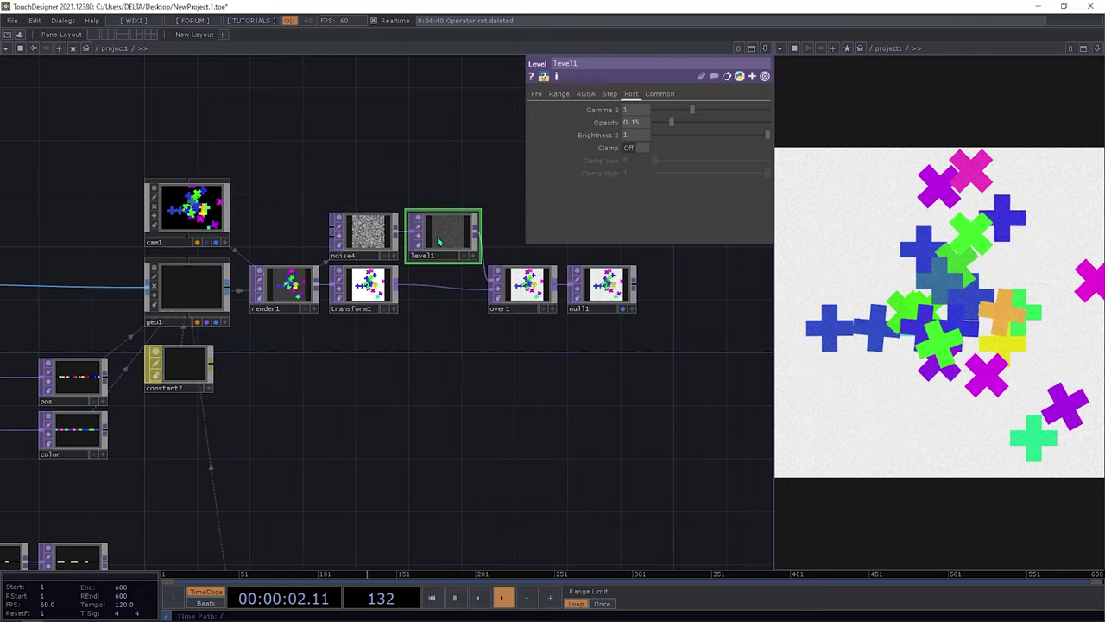
# Raise level1's Gamma 2 to 2.76
pyautogui.click(396, 233)
pyautogui.click(448, 233)
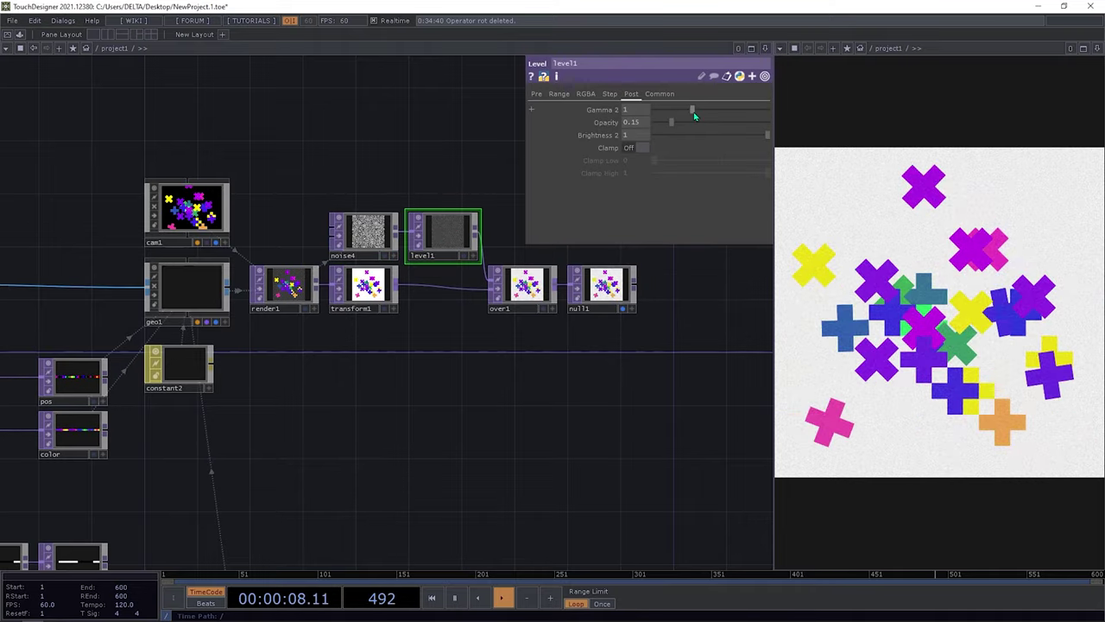
pyautogui.moveTo(668, 115); pyautogui.dragTo(656, 115)
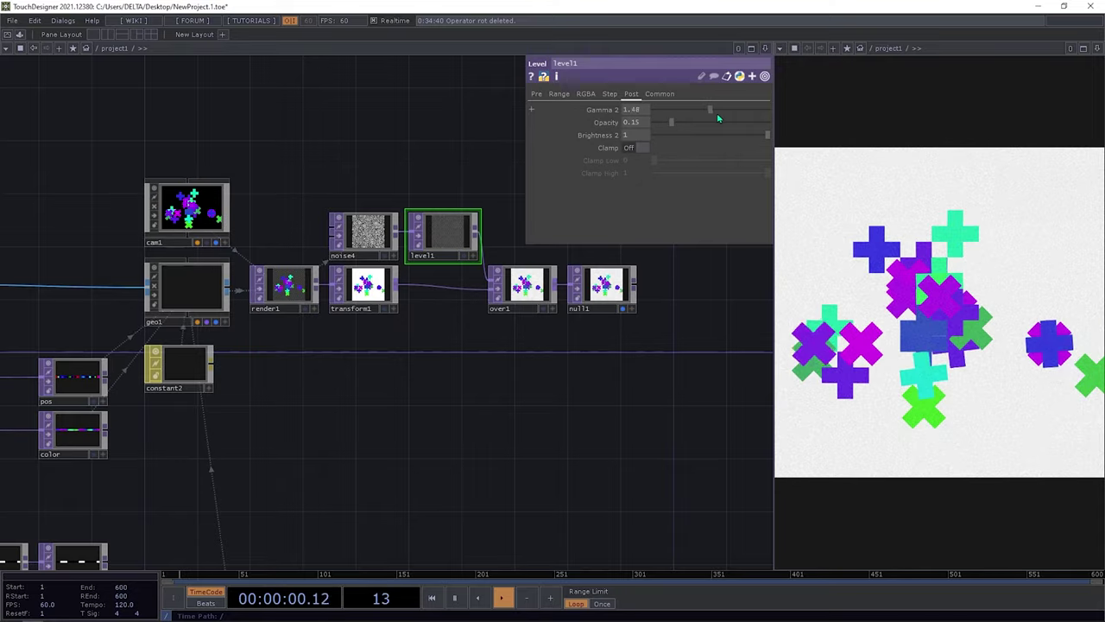
pyautogui.moveTo(722, 118); pyautogui.dragTo(769, 119)
# Set the Wire Frame option of the constant2 material to Topology Wire Frame
pyautogui.moveTo(419, 346); pyautogui.dragTo(566, 274)
pyautogui.moveTo(600, 340); pyautogui.dragTo(734, 300)
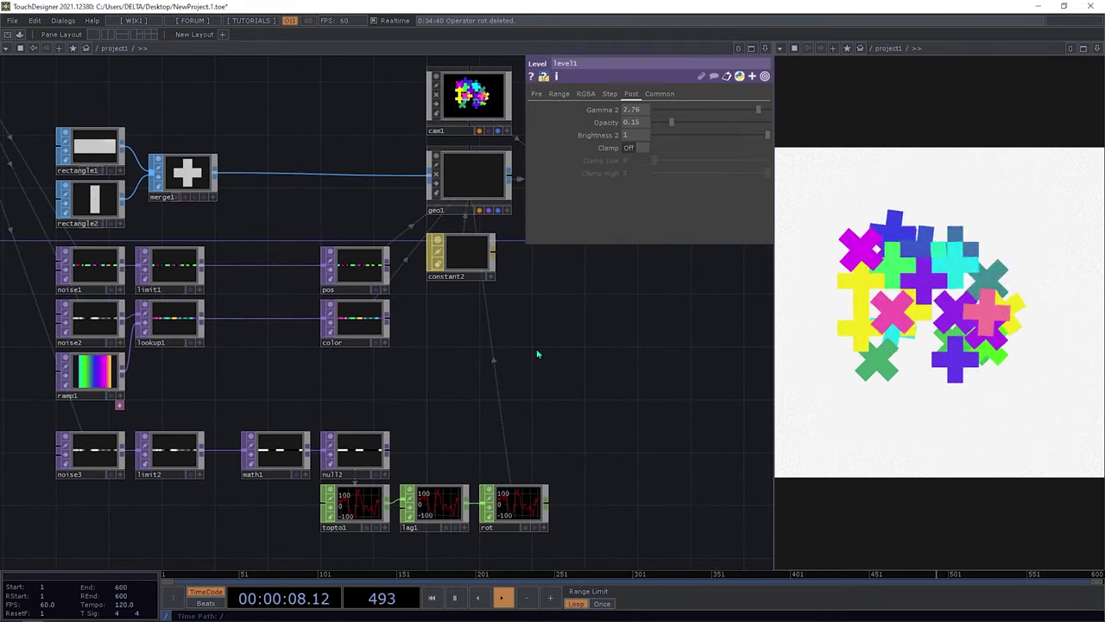
pyautogui.moveTo(612, 363); pyautogui.dragTo(560, 378)
pyautogui.moveTo(712, 342); pyautogui.dragTo(633, 383)
pyautogui.click(331, 310)
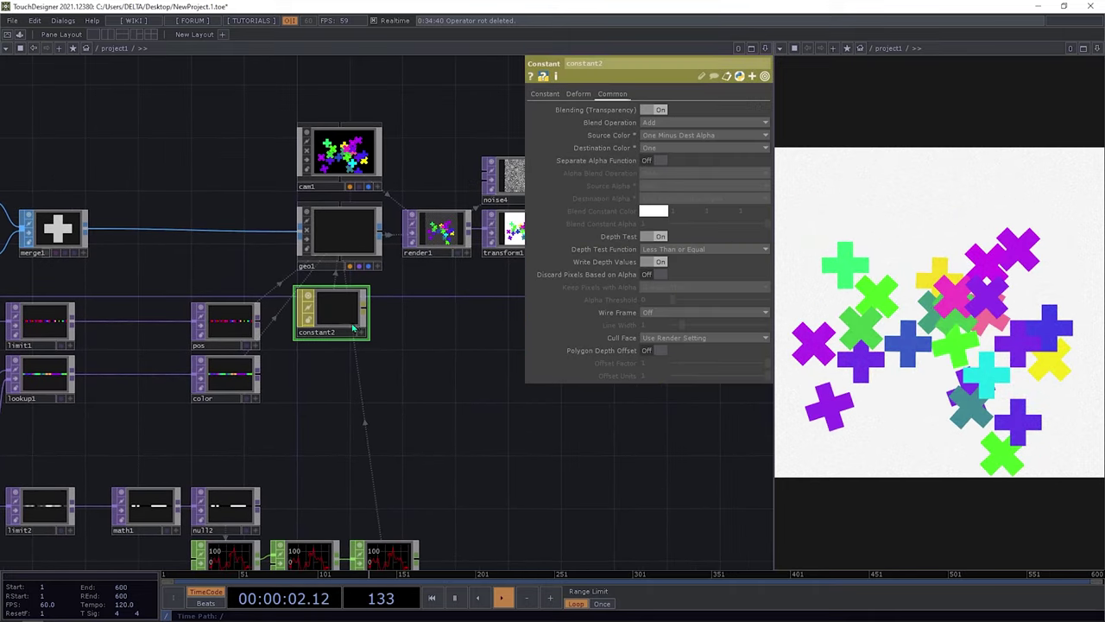
pyautogui.click(670, 313)
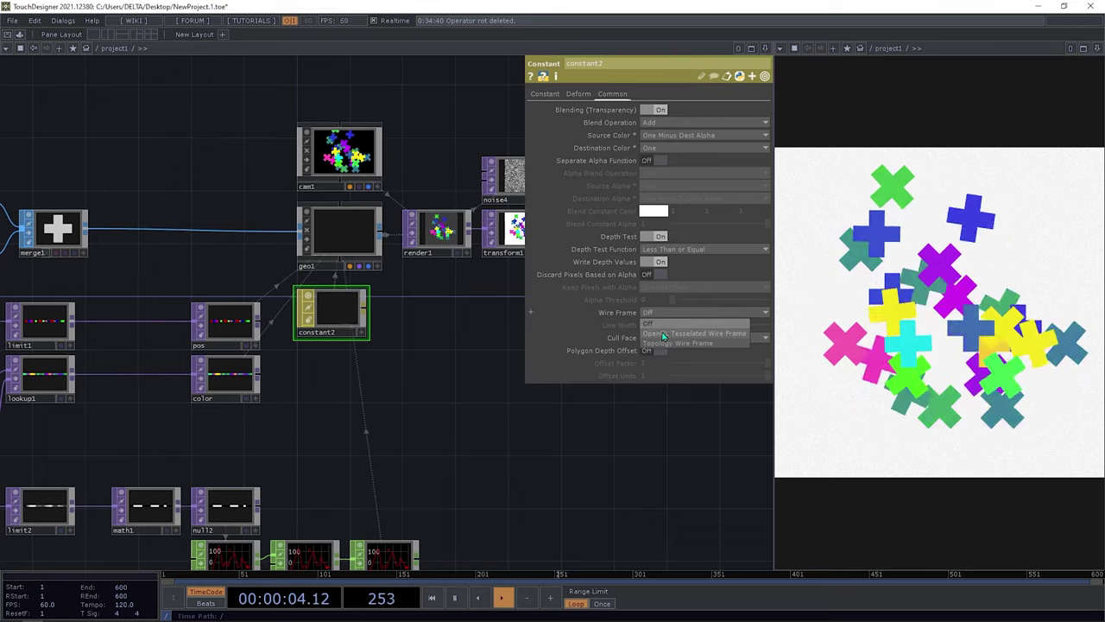
pyautogui.click(666, 333)
pyautogui.click(666, 312)
pyautogui.click(670, 343)
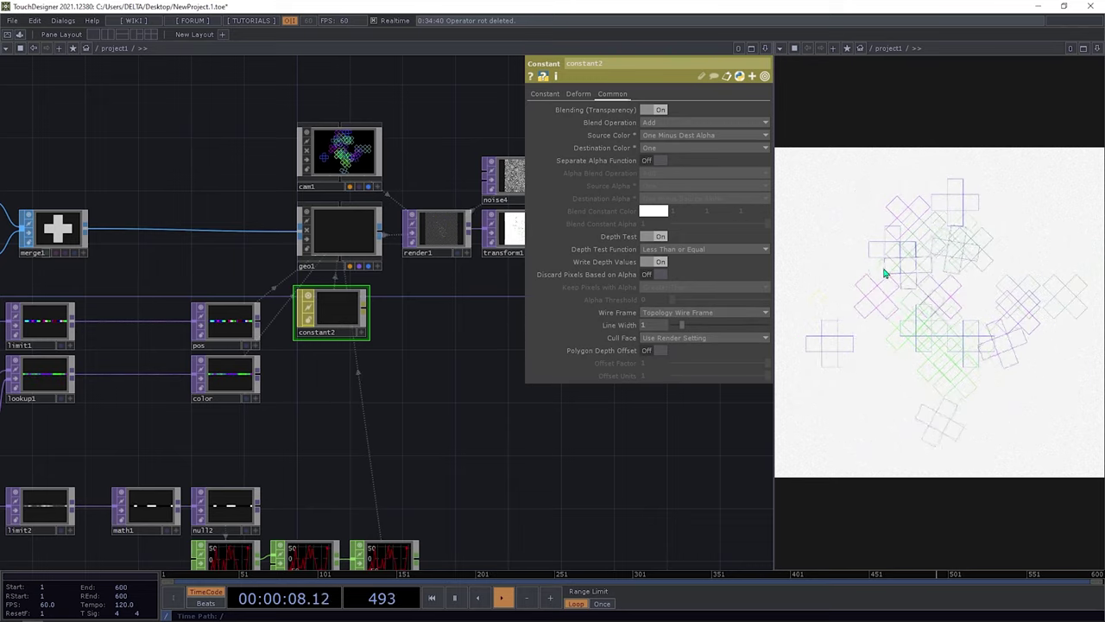
# Set constant2's wireframe Line Width to 3
pyautogui.moveTo(434, 352)
pyautogui.mouseDown()
pyautogui.moveTo(427, 368)
pyautogui.moveTo(418, 359)
pyautogui.mouseUp()
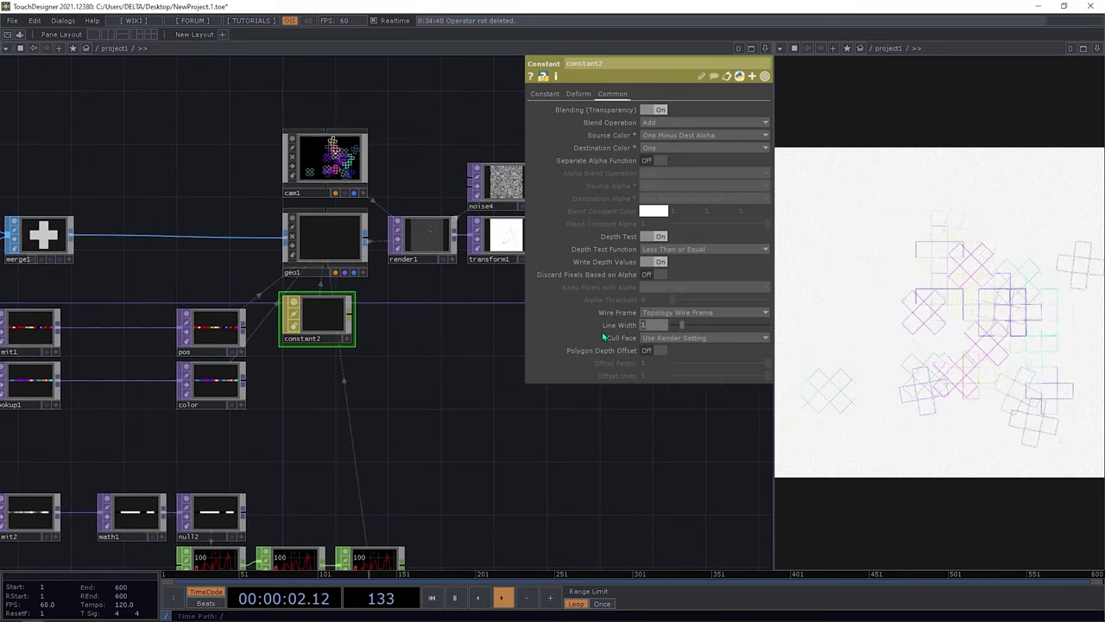
pyautogui.write('3')
pyautogui.press('Return')
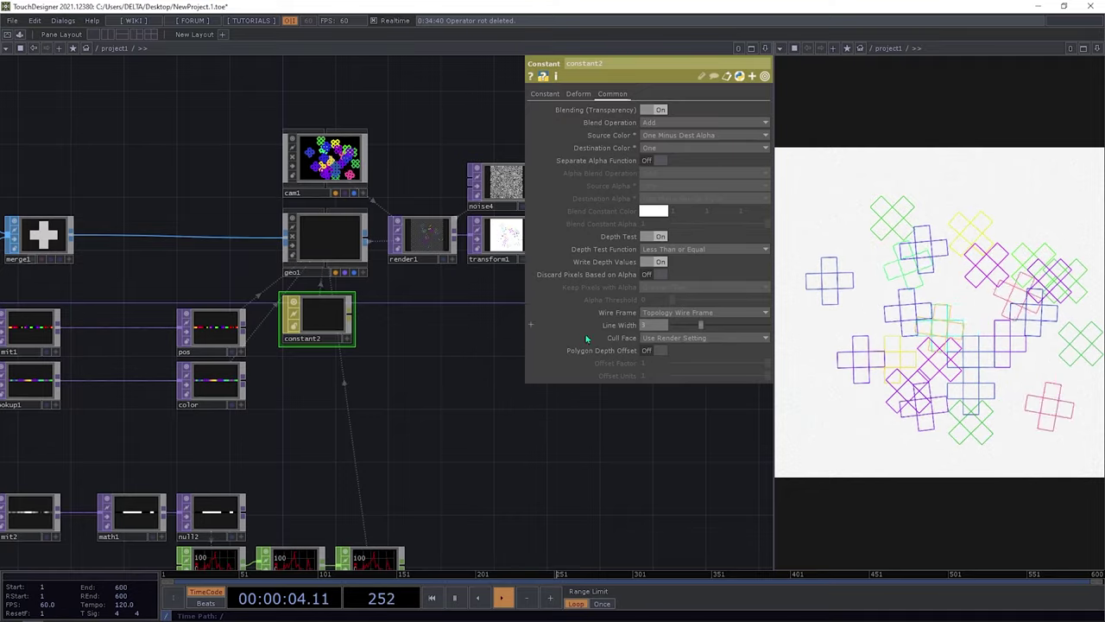
# Change transform1's Background Color to black by setting its red, green and blue values to 0
pyautogui.moveTo(446, 333); pyautogui.dragTo(398, 329)
pyautogui.moveTo(464, 350); pyautogui.dragTo(462, 369)
pyautogui.click(466, 274)
pyautogui.moveTo(568, 328); pyautogui.dragTo(481, 368)
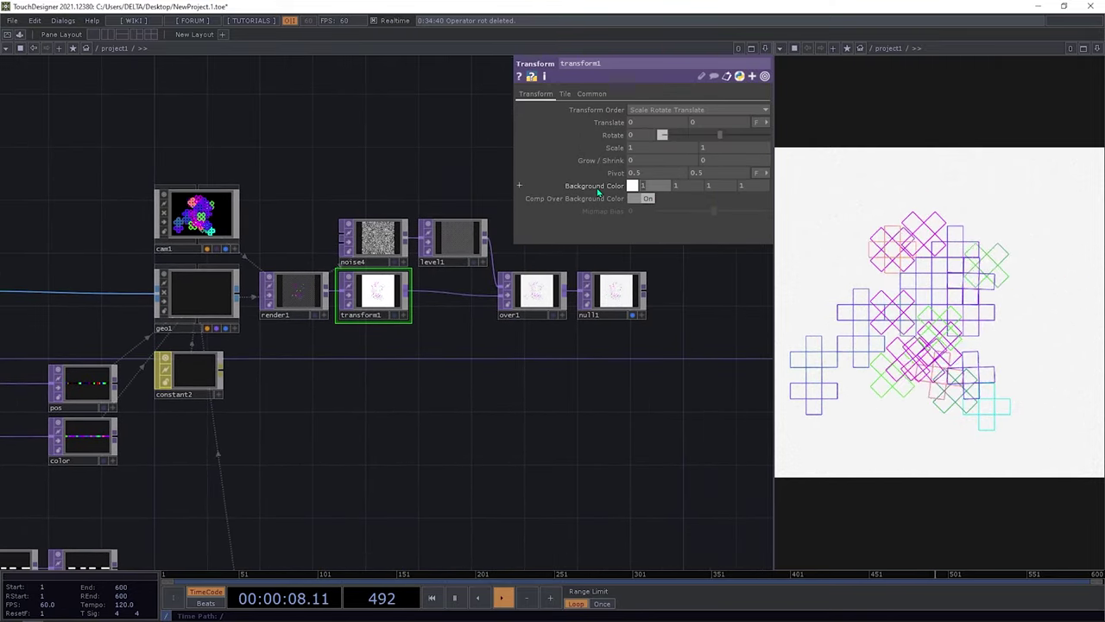
pyautogui.write('0')
pyautogui.click(691, 186)
pyautogui.write('0')
pyautogui.click(717, 187)
pyautogui.write('0')
pyautogui.press('Return')
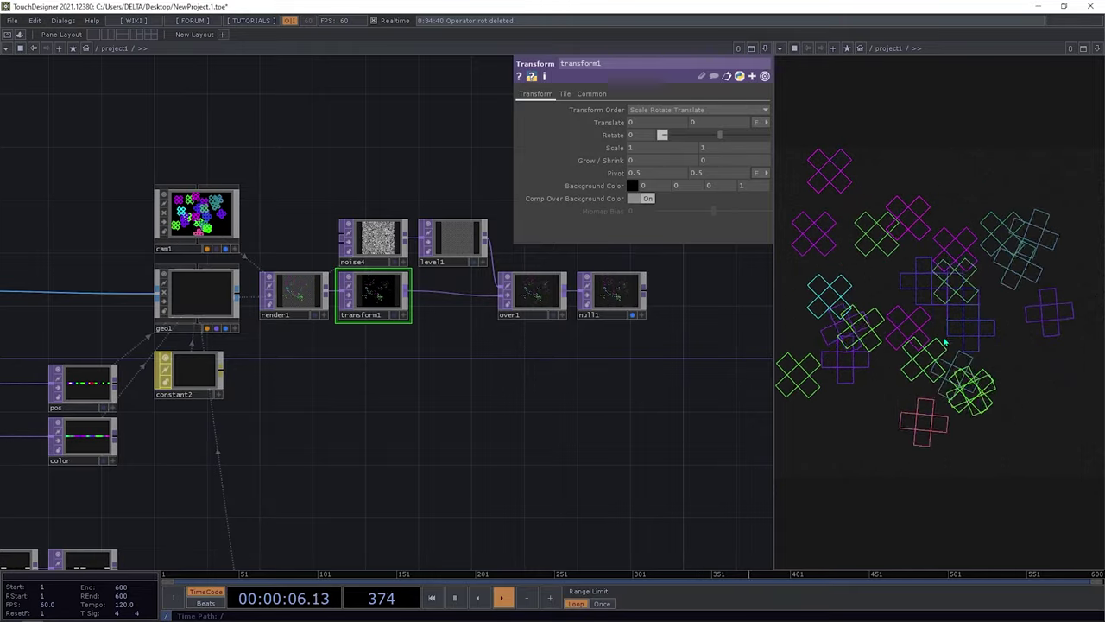
# Add a Rectangle TOP above the rectangle SOPs and set its Size to 1 by 0.333333
pyautogui.moveTo(741, 367); pyautogui.dragTo(850, 344)
pyautogui.moveTo(609, 390); pyautogui.dragTo(775, 373)
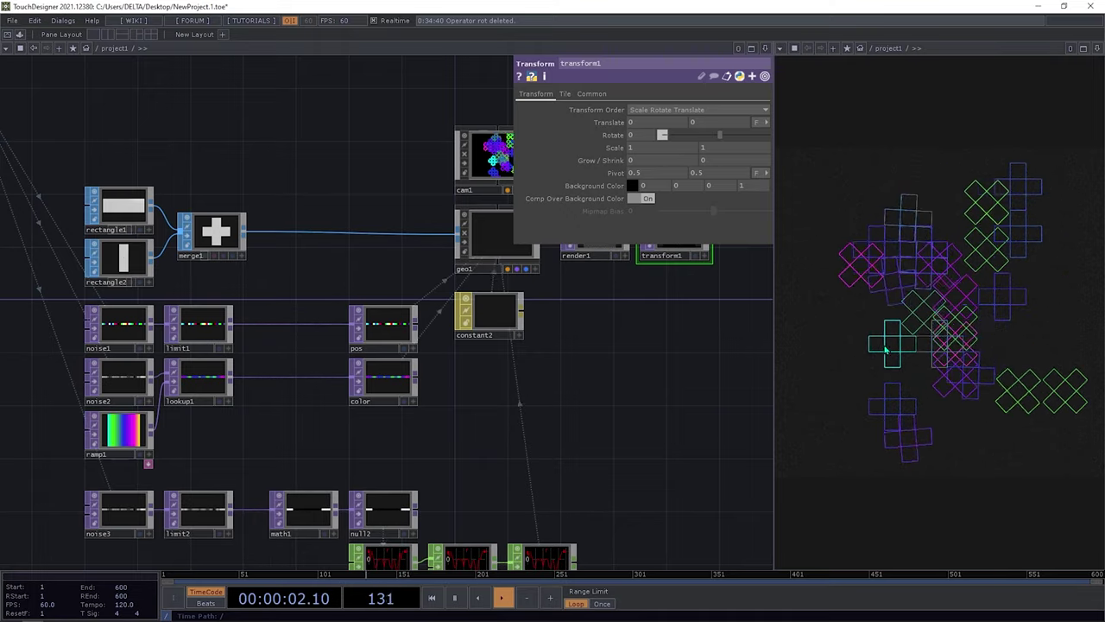
pyautogui.moveTo(596, 374); pyautogui.dragTo(747, 380)
pyautogui.moveTo(474, 244); pyautogui.dragTo(442, 395)
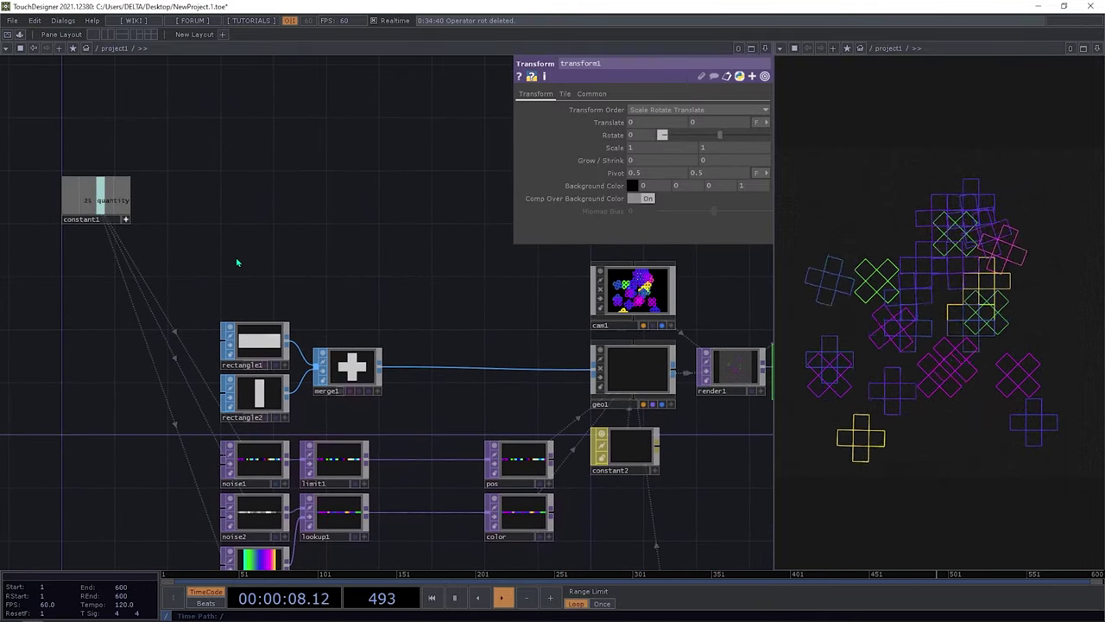
pyautogui.click(349, 367)
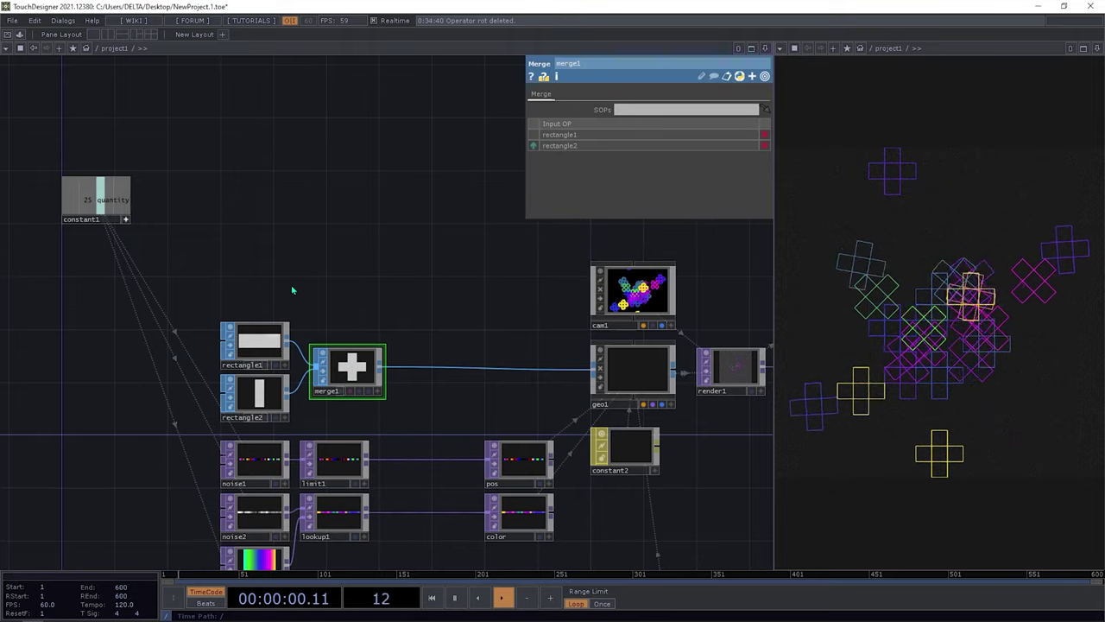
pyautogui.moveTo(246, 248); pyautogui.dragTo(247, 262)
pyautogui.press('Tab')
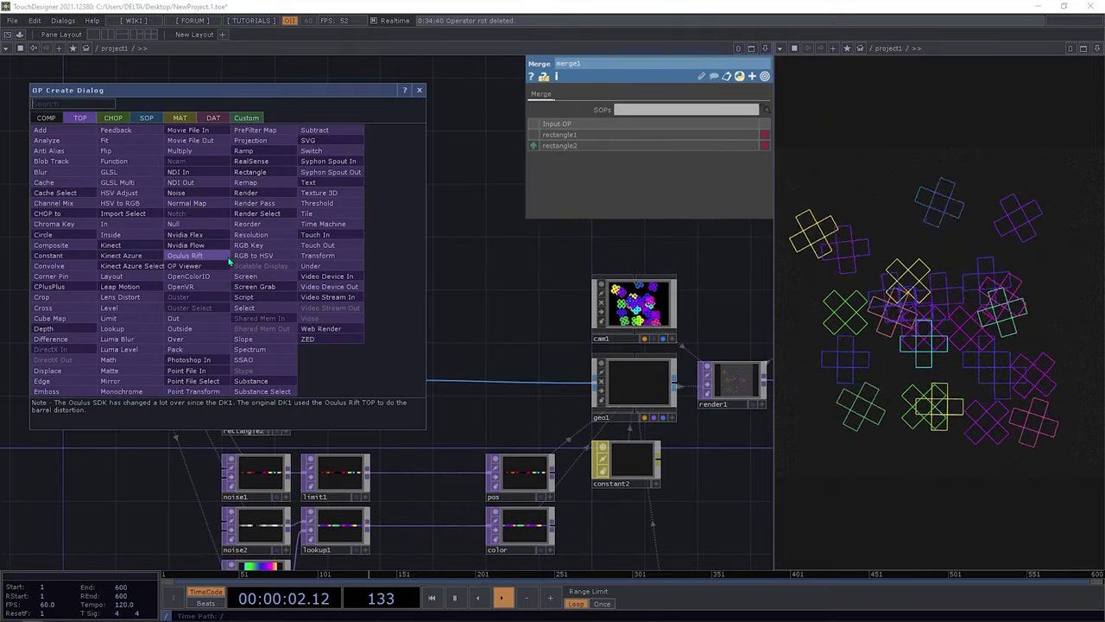
pyautogui.write('re')
pyautogui.click(264, 176)
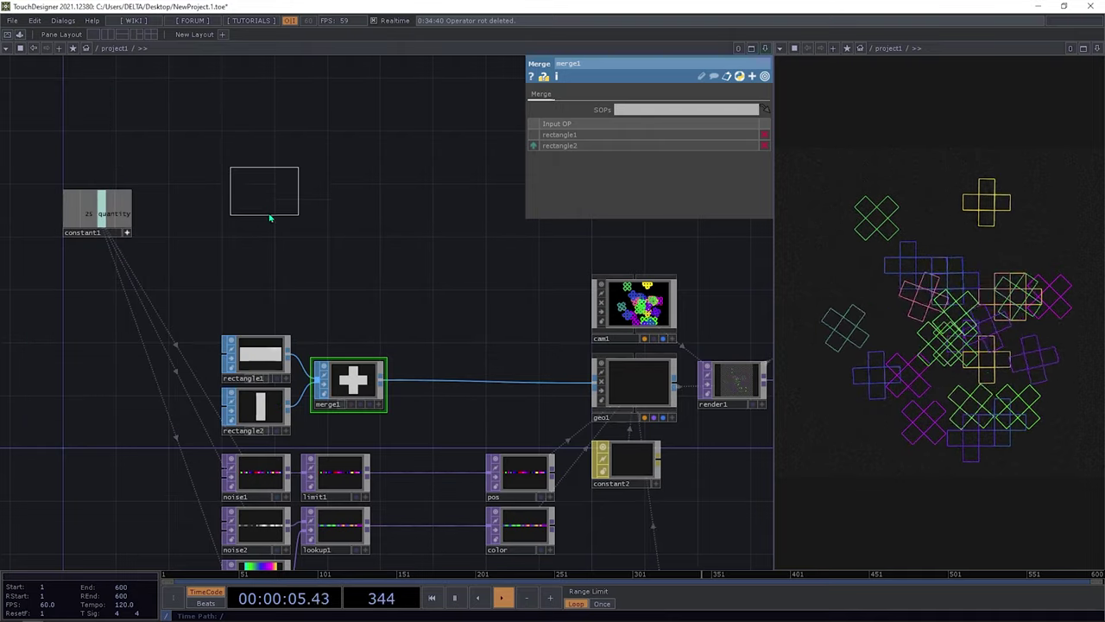
pyautogui.click(256, 263)
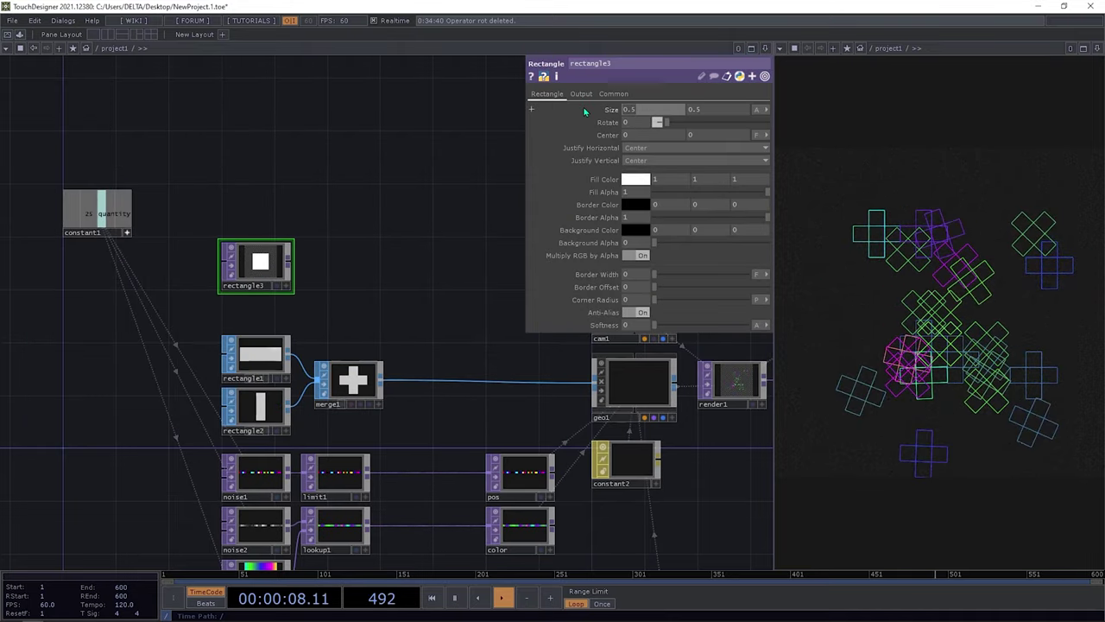
pyautogui.write('1')
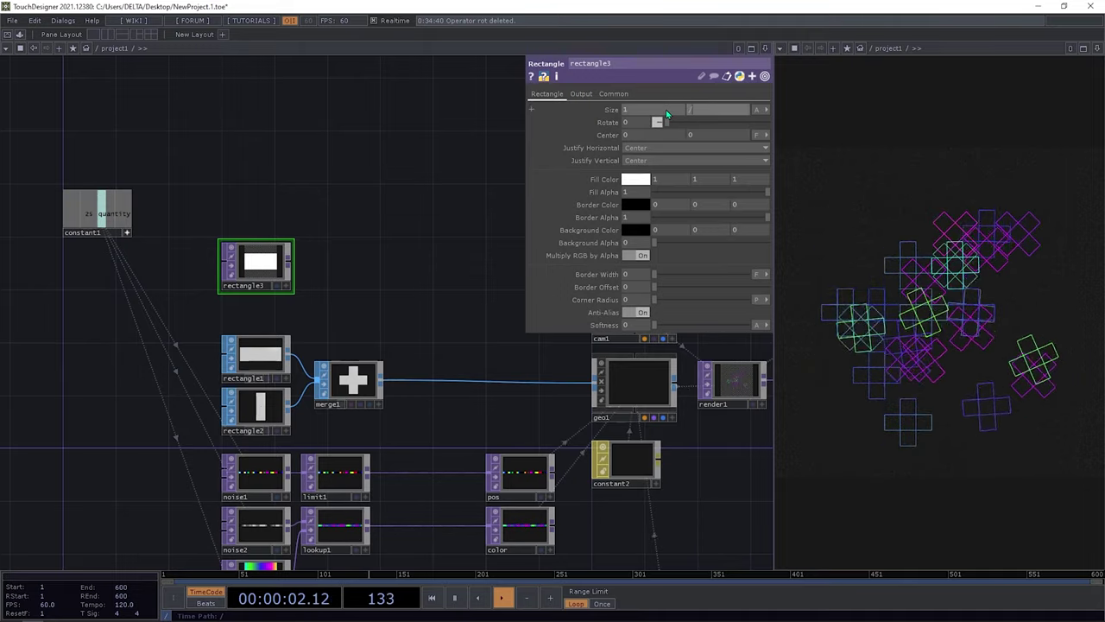
pyautogui.press('Return')
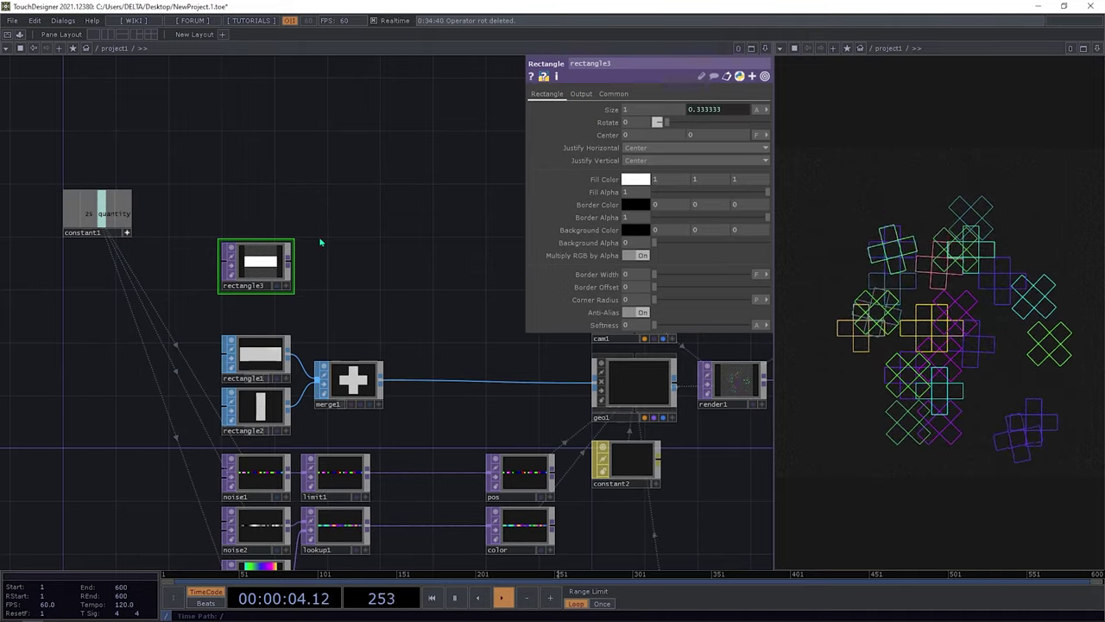
# Append a second Rectangle TOP after rectangle3, size it 0.333333 by 1, and turn on Comp with Input to form a cross
pyautogui.rightClick(289, 266)
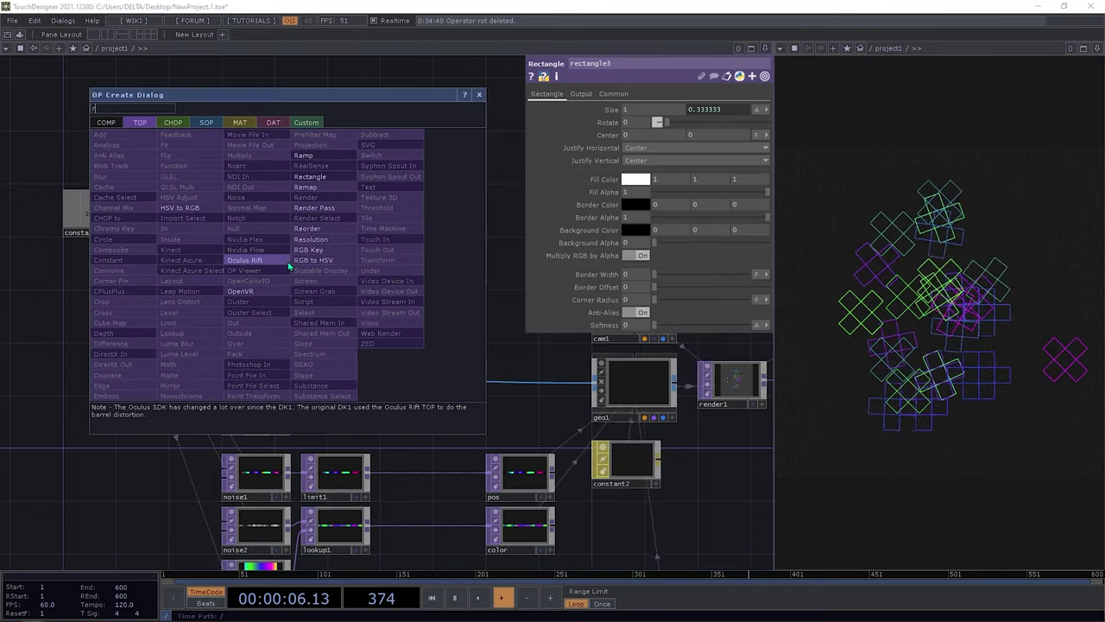
pyautogui.click(342, 186)
pyautogui.click(335, 274)
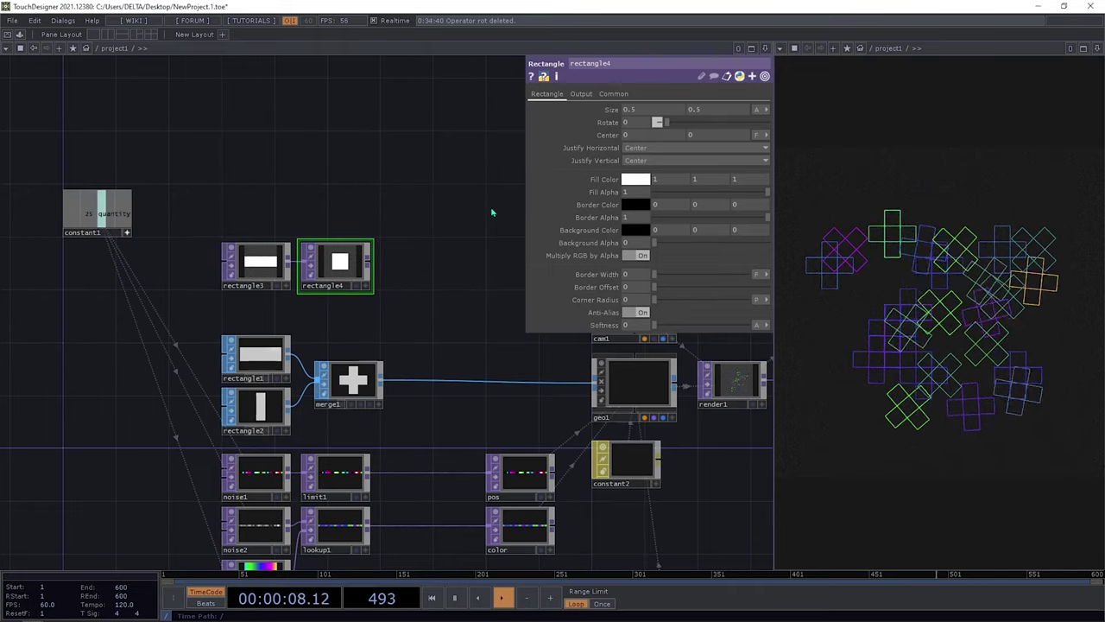
pyautogui.click(610, 111)
pyautogui.write('1')
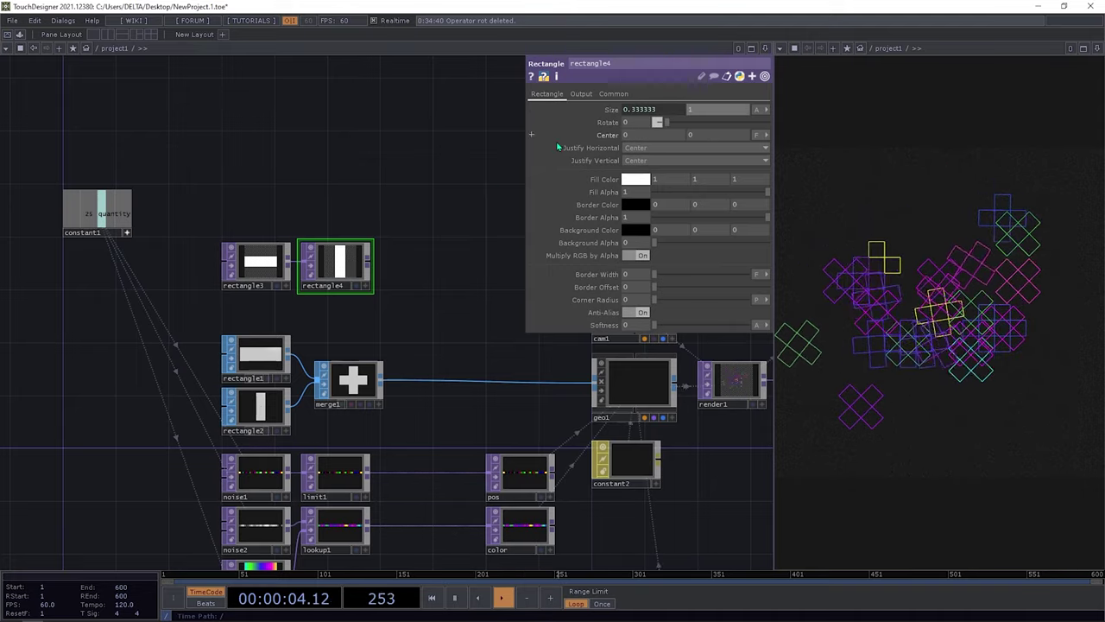
pyautogui.click(581, 94)
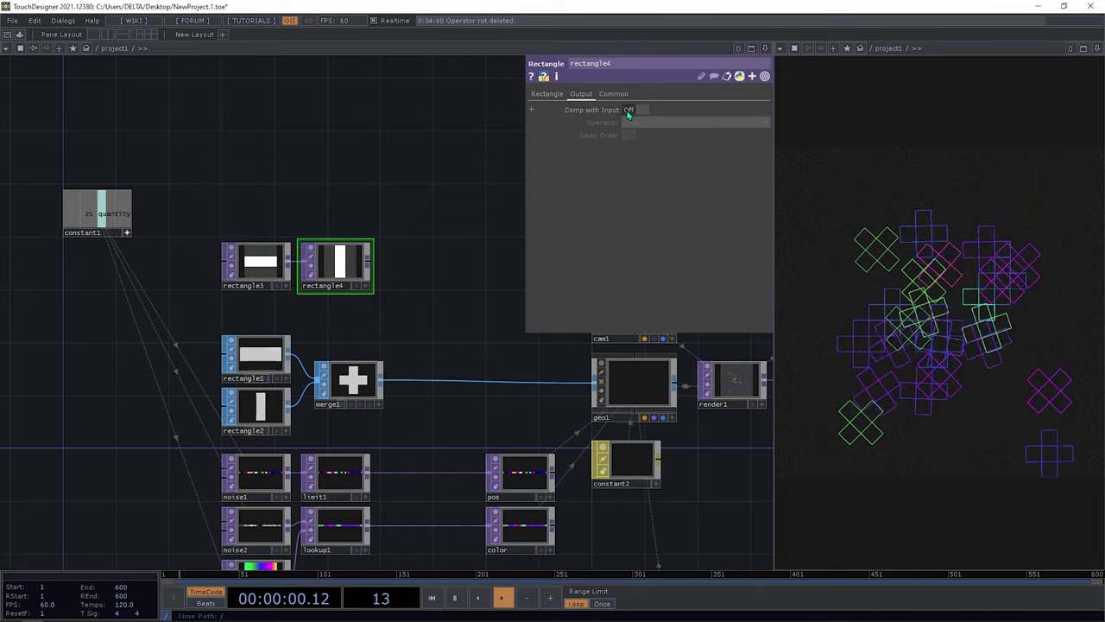
pyautogui.click(628, 110)
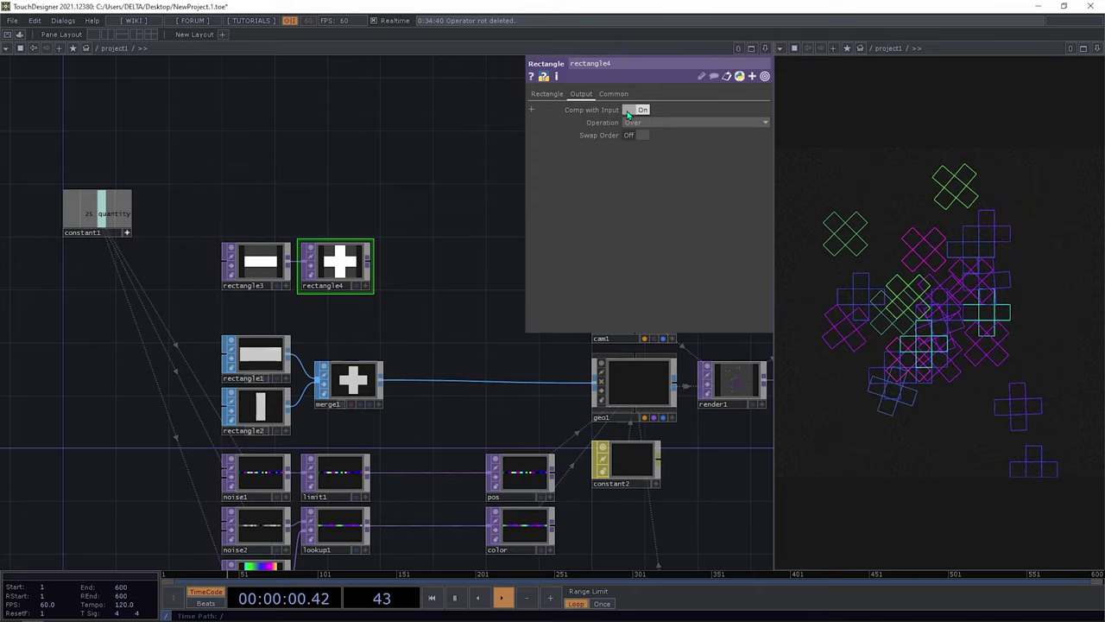
# Append a Trace SOP to rectangle4 to convert the cross image into geometry
pyautogui.rightClick(369, 270)
pyautogui.click(293, 128)
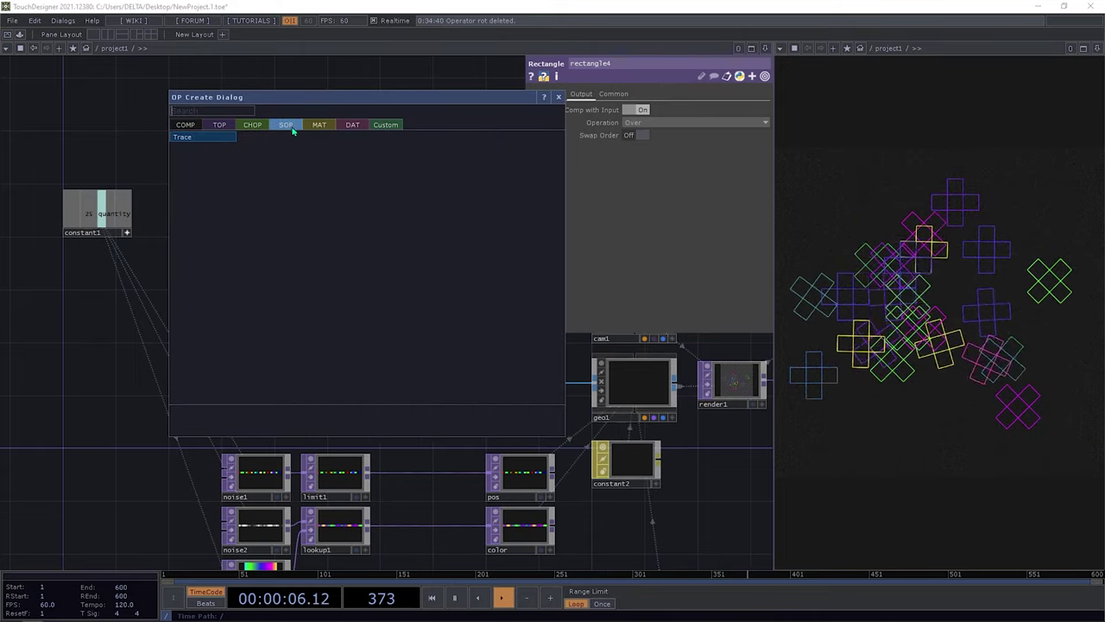
pyautogui.click(219, 137)
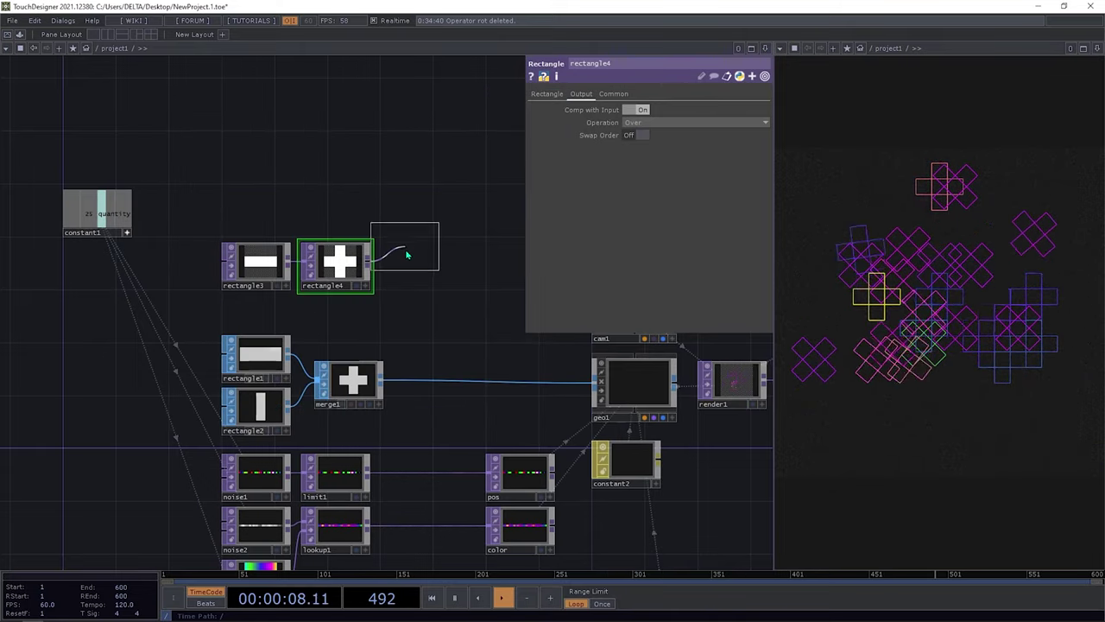
pyautogui.click(413, 269)
# Show trace1's geometry as wireframe in its active viewer and examine the corners of the cross outline
pyautogui.scroll(5, 414, 269)
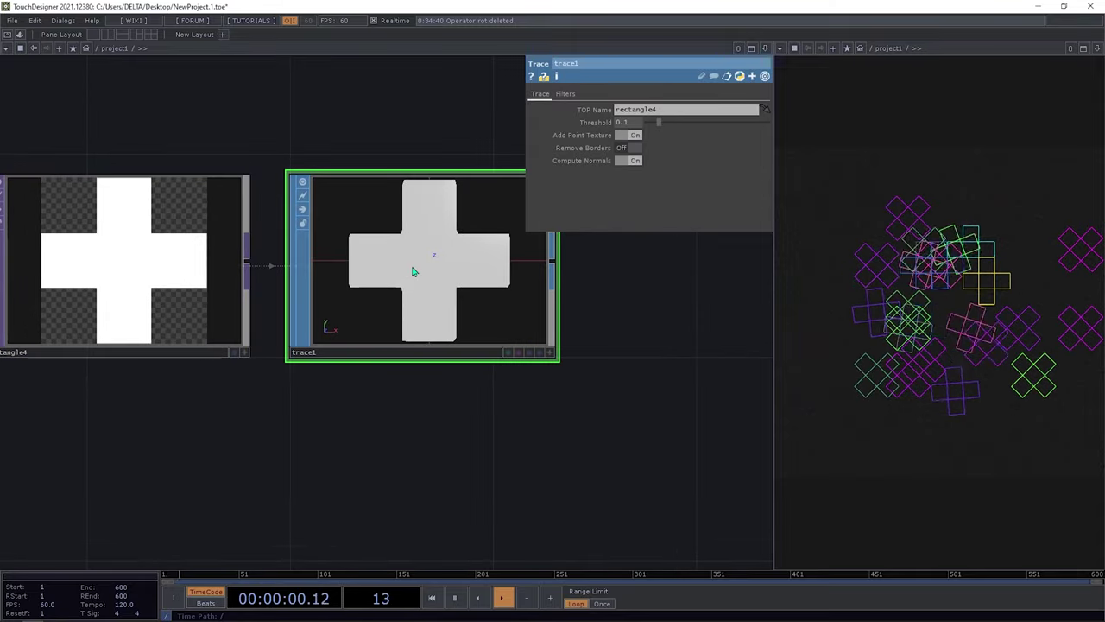
pyautogui.click(554, 355)
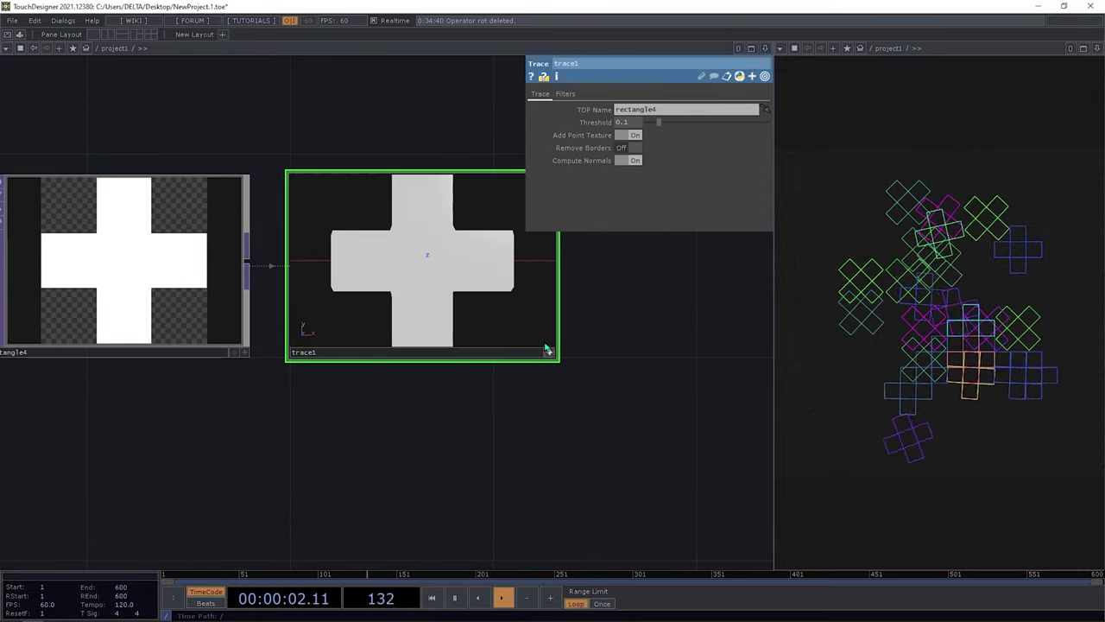
pyautogui.moveTo(451, 262); pyautogui.dragTo(448, 269)
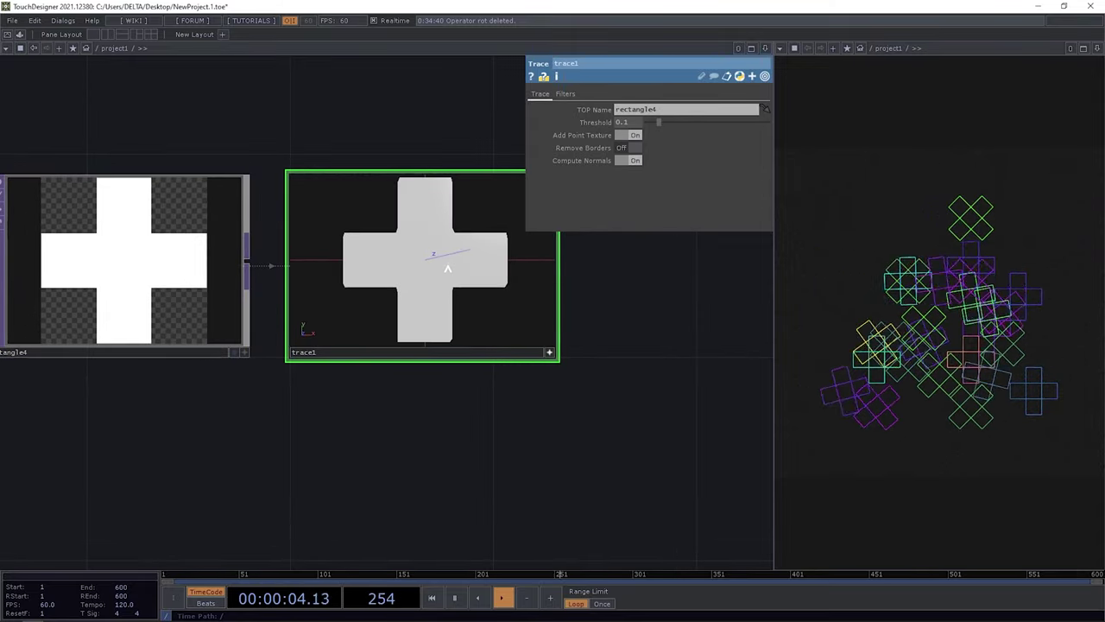
pyautogui.click(548, 354)
pyautogui.click(547, 354)
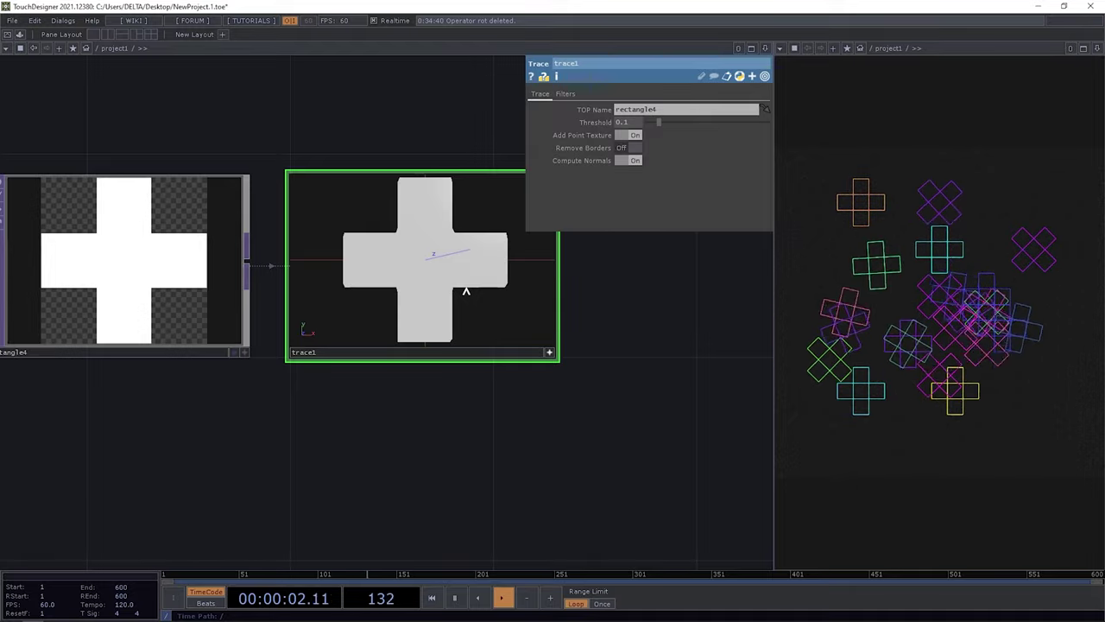
pyautogui.press('w')
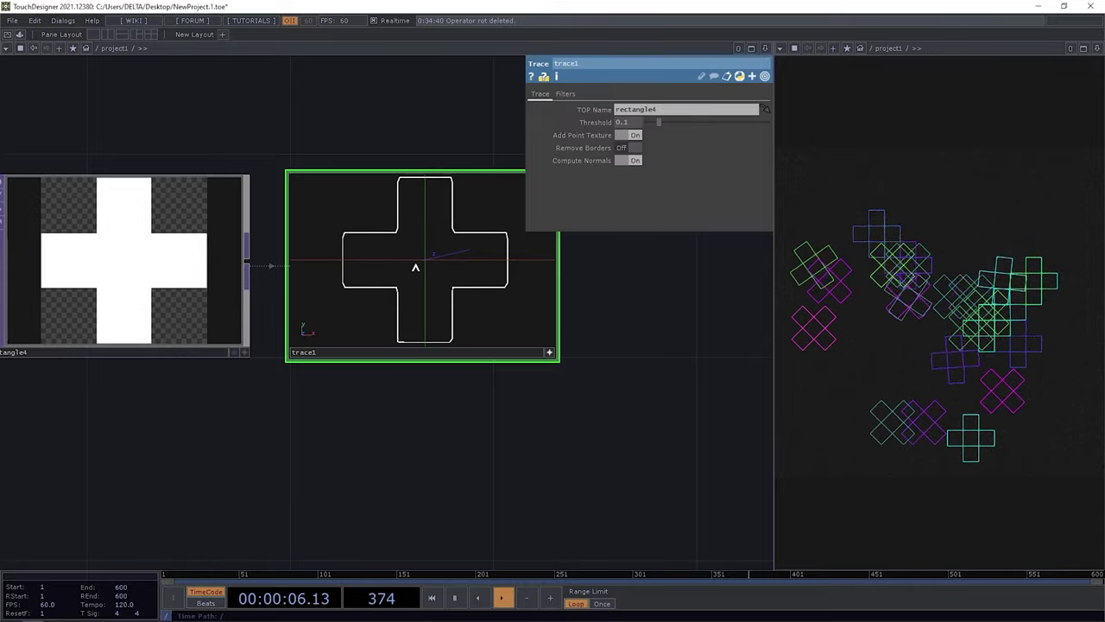
pyautogui.moveTo(461, 272)
pyautogui.mouseDown()
pyautogui.moveTo(498, 271)
pyautogui.moveTo(449, 272)
pyautogui.mouseUp()
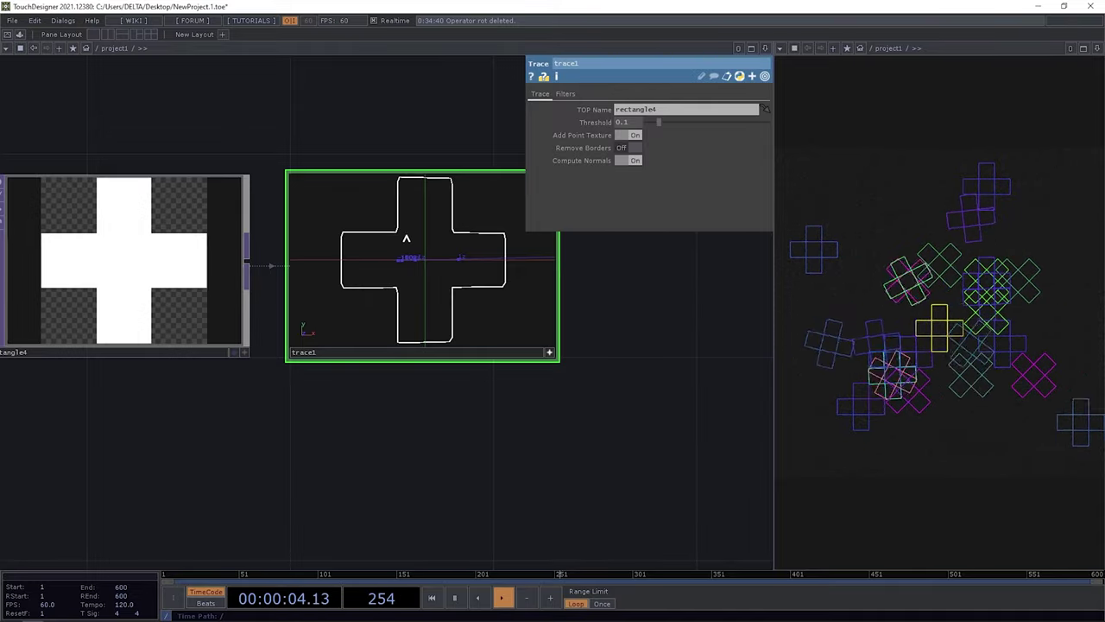
# Turn off Resample Shapes in trace1's filters, check the outline, and home its viewer
pyautogui.click(565, 94)
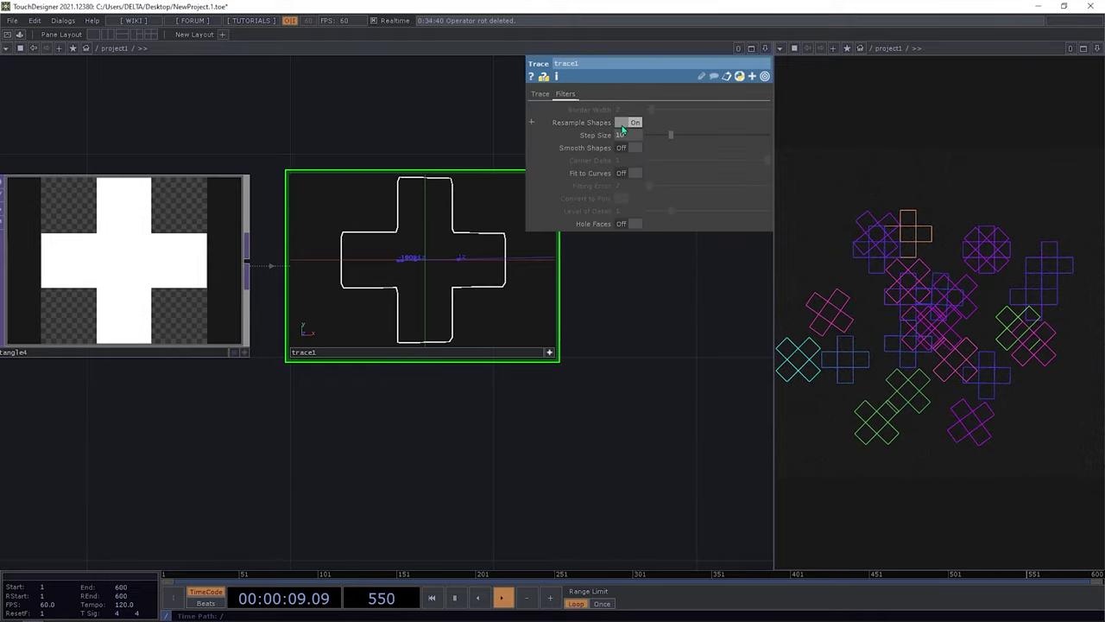
pyautogui.click(628, 123)
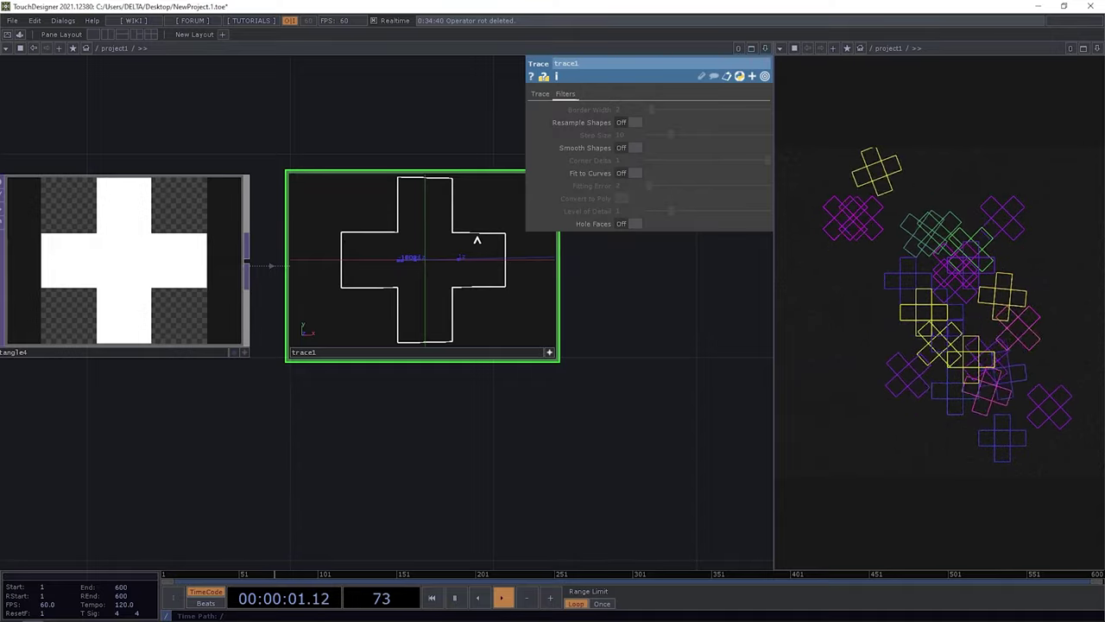
pyautogui.moveTo(476, 239)
pyautogui.mouseDown()
pyautogui.moveTo(452, 250)
pyautogui.moveTo(488, 248)
pyautogui.moveTo(470, 247)
pyautogui.mouseUp()
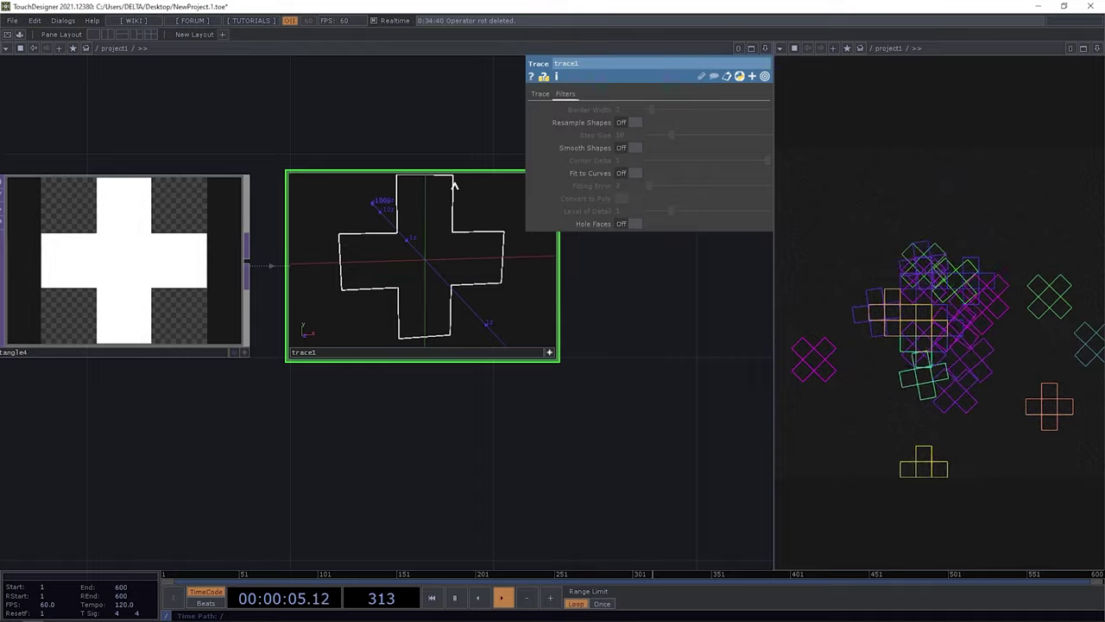
pyautogui.moveTo(510, 249); pyautogui.dragTo(485, 248)
pyautogui.press('h')
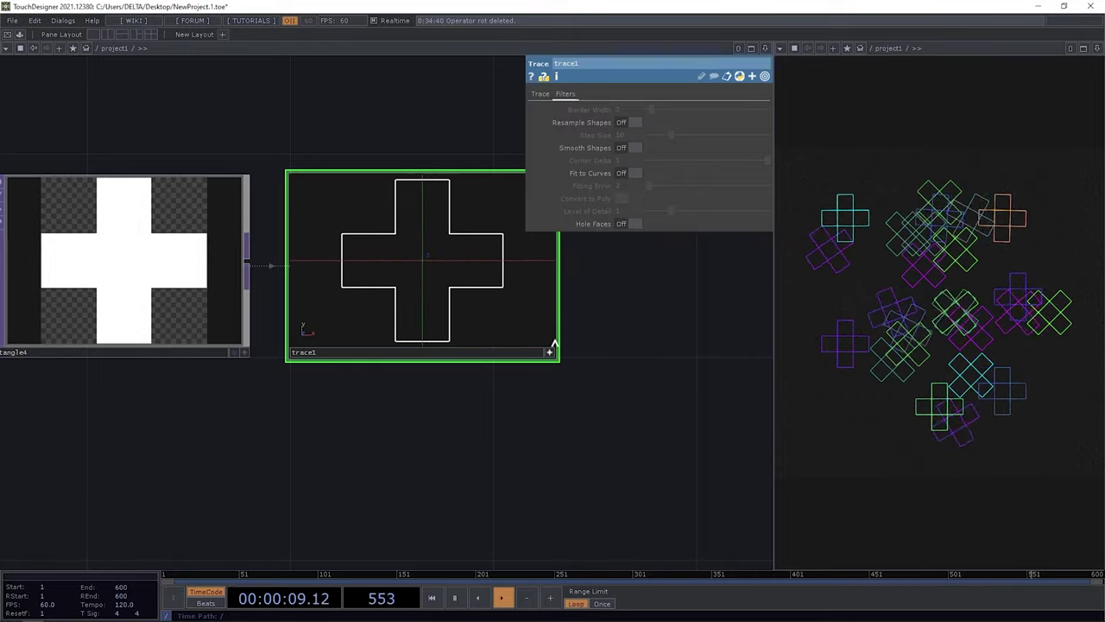
pyautogui.click(549, 352)
# Place trace1 just above the wire from merge1 and connect it to geo1's input in place of merge1
pyautogui.moveTo(561, 367); pyautogui.dragTo(291, 274)
pyautogui.scroll(-5, 306, 210)
pyautogui.click(317, 259)
pyautogui.click(446, 301)
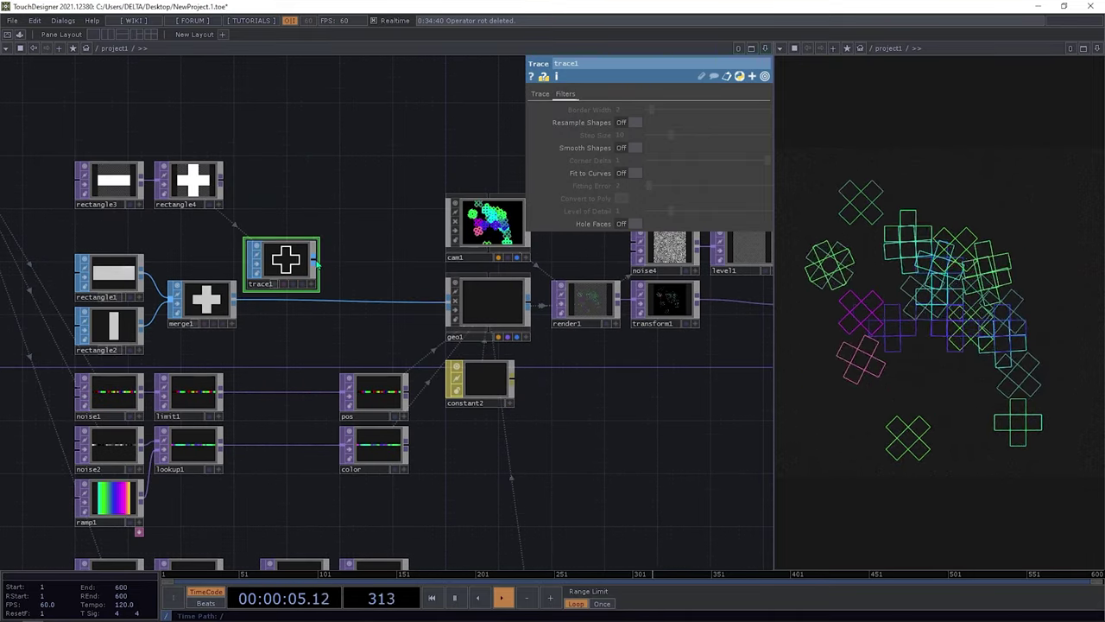
pyautogui.moveTo(314, 259); pyautogui.dragTo(446, 302)
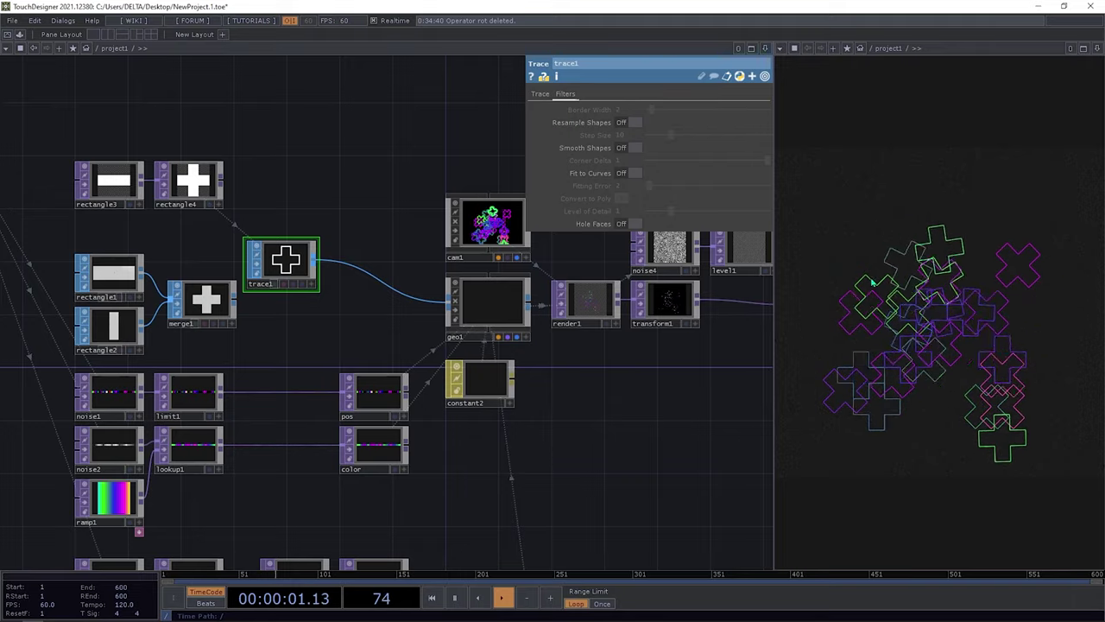
# Set noise2's Period to 0.16 for more varied colors across the traced crosses
pyautogui.moveTo(704, 427); pyautogui.dragTo(645, 416)
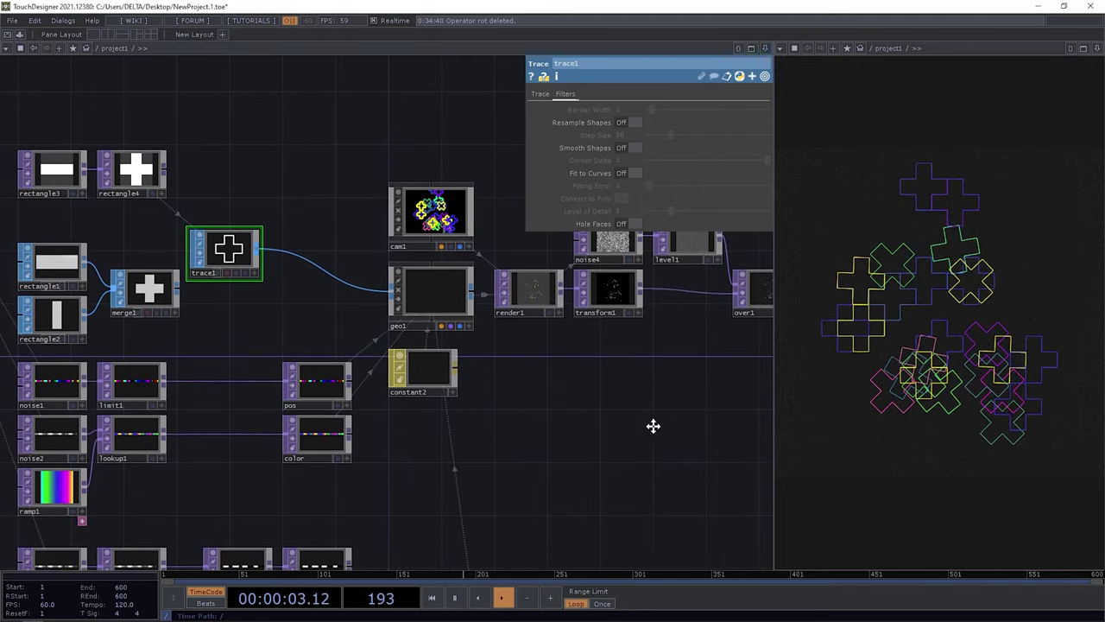
pyautogui.moveTo(266, 406); pyautogui.dragTo(408, 384)
pyautogui.scroll(-2, 374, 458)
pyautogui.click(203, 378)
pyautogui.click(543, 94)
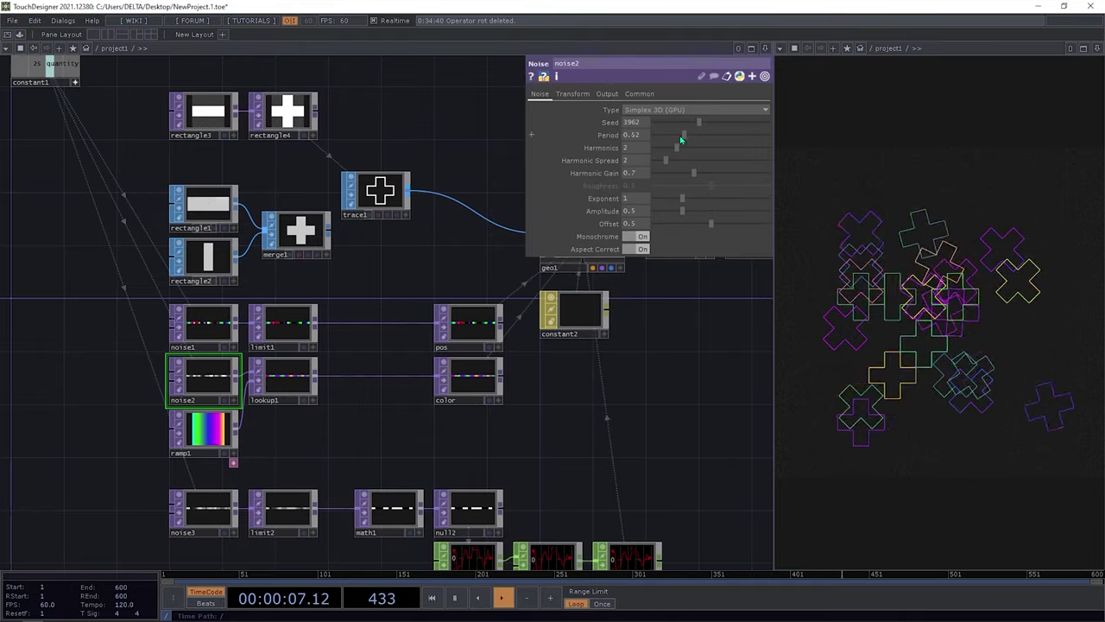
pyautogui.hscroll(5, 621, 427)
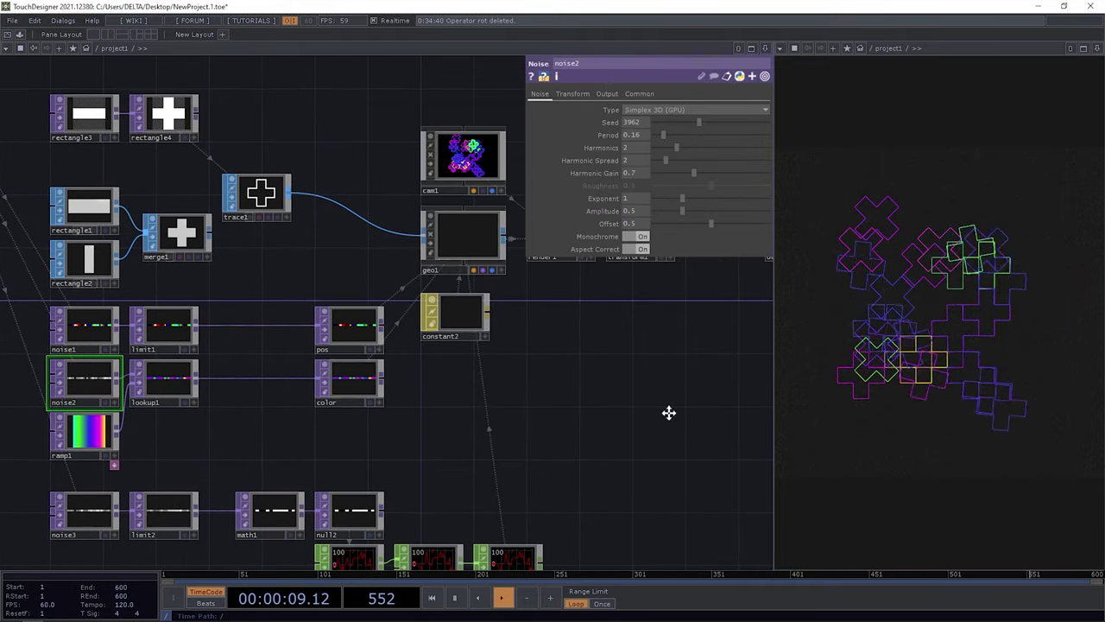
pyautogui.scroll(-2, 623, 379)
pyautogui.hscroll(-2, 623, 380)
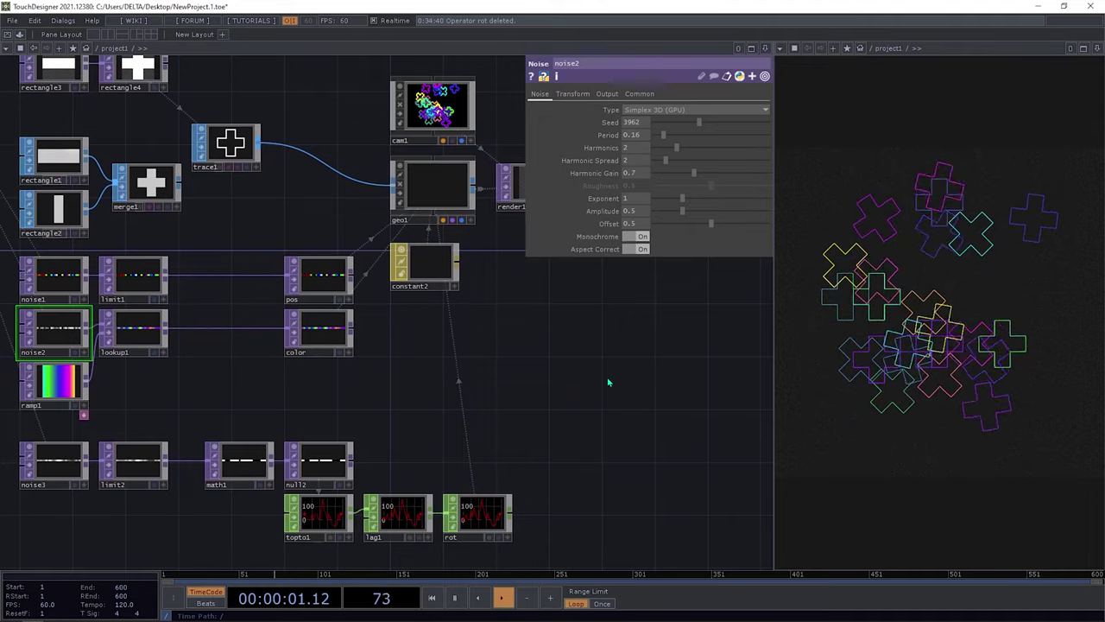
pyautogui.hscroll(-4, 595, 388)
pyautogui.moveTo(609, 399); pyautogui.dragTo(625, 406)
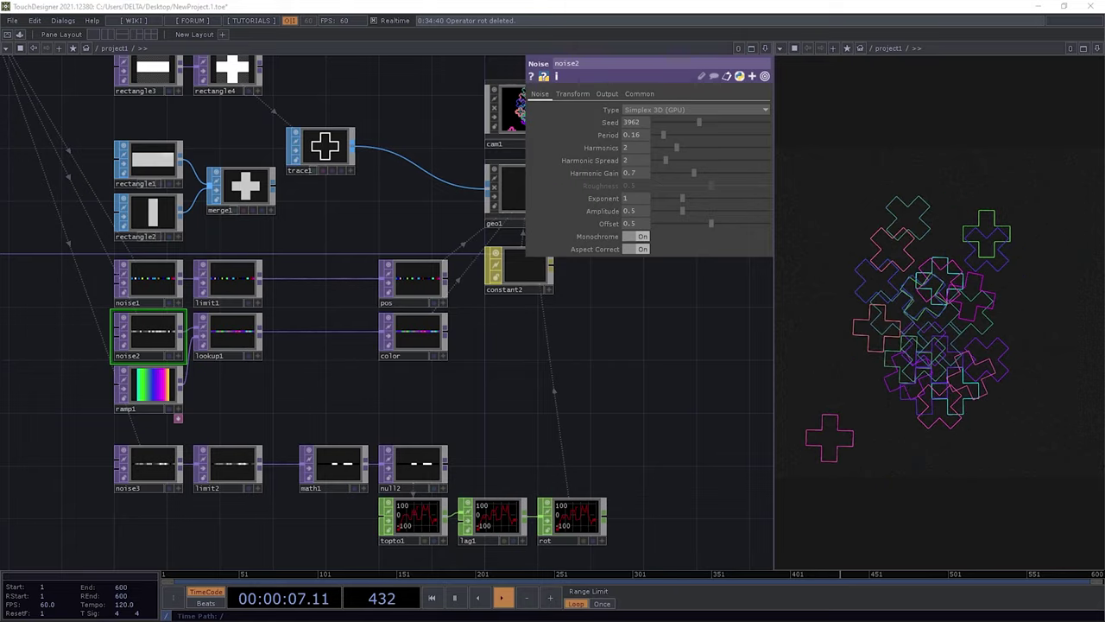
# Examine the cross variations in project1 through project6 of Vivaldi Gloria.2.toe and return to the NewProject.1.toe network
pyautogui.moveTo(286, 67); pyautogui.dragTo(295, 4)
pyautogui.doubleClick(297, 7)
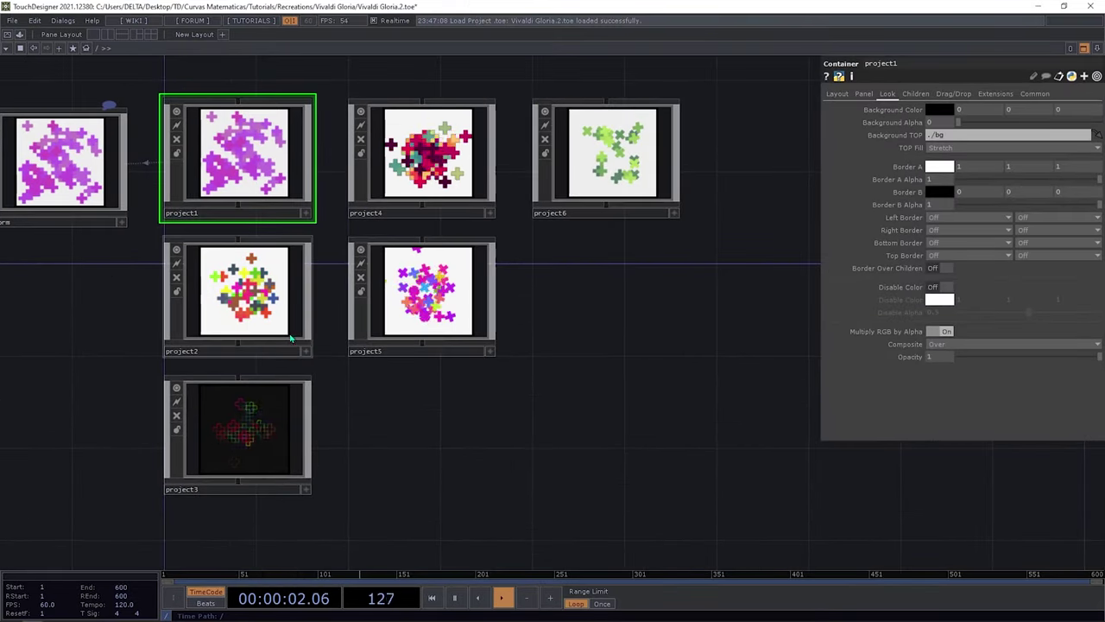
pyautogui.moveTo(630, 297); pyautogui.dragTo(721, 315)
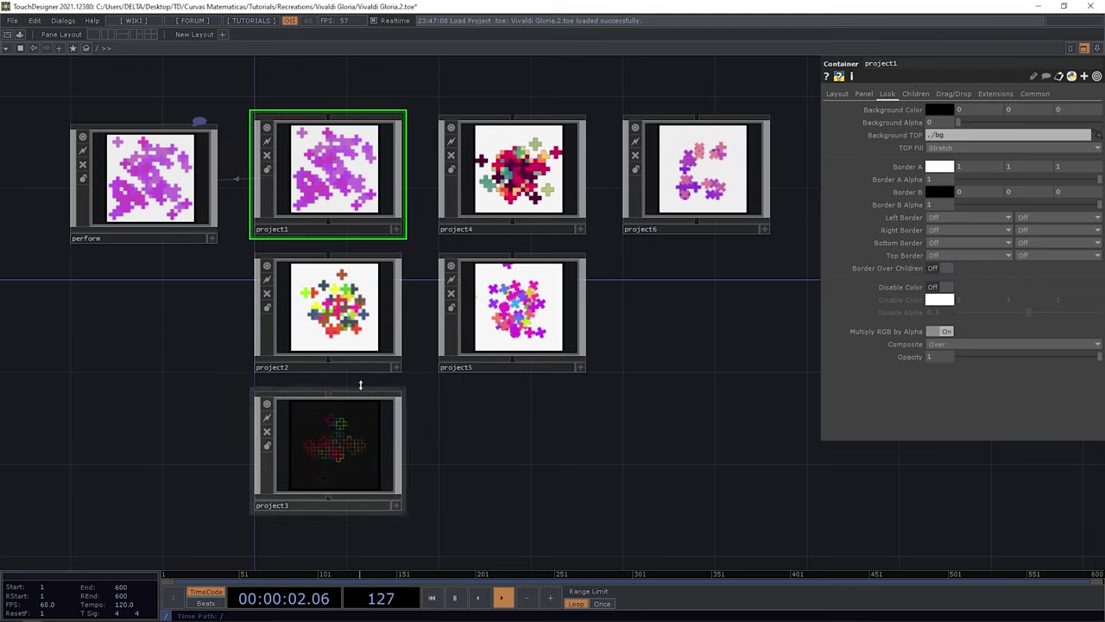
pyautogui.moveTo(495, 448); pyautogui.dragTo(391, 443)
pyautogui.moveTo(585, 325); pyautogui.dragTo(587, 302)
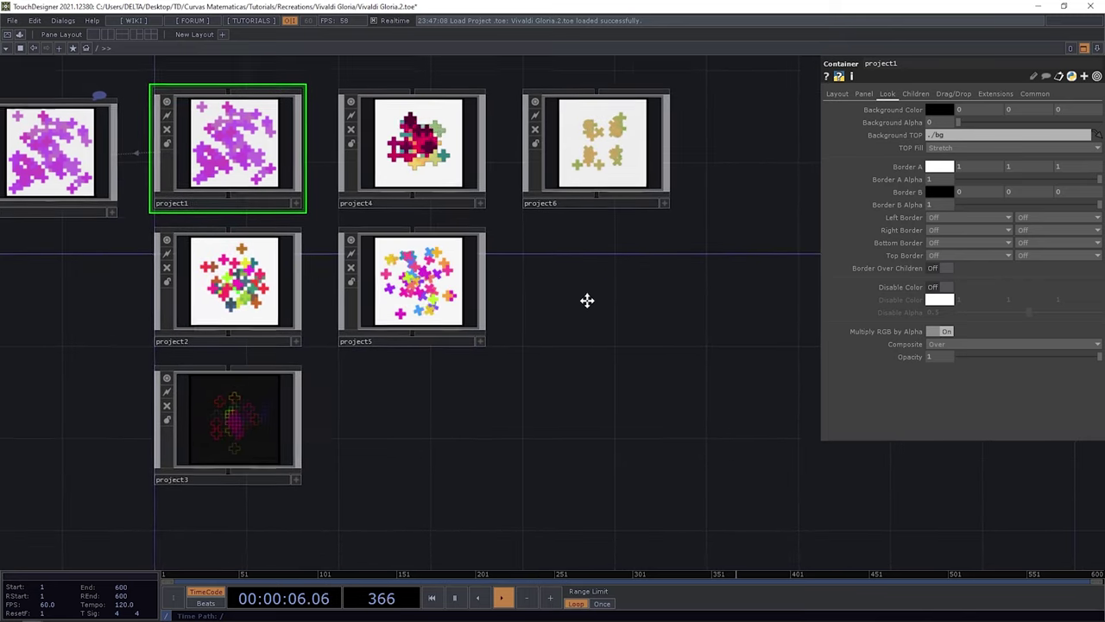
pyautogui.click(1064, 6)
pyautogui.moveTo(807, 40); pyautogui.dragTo(0, 168)
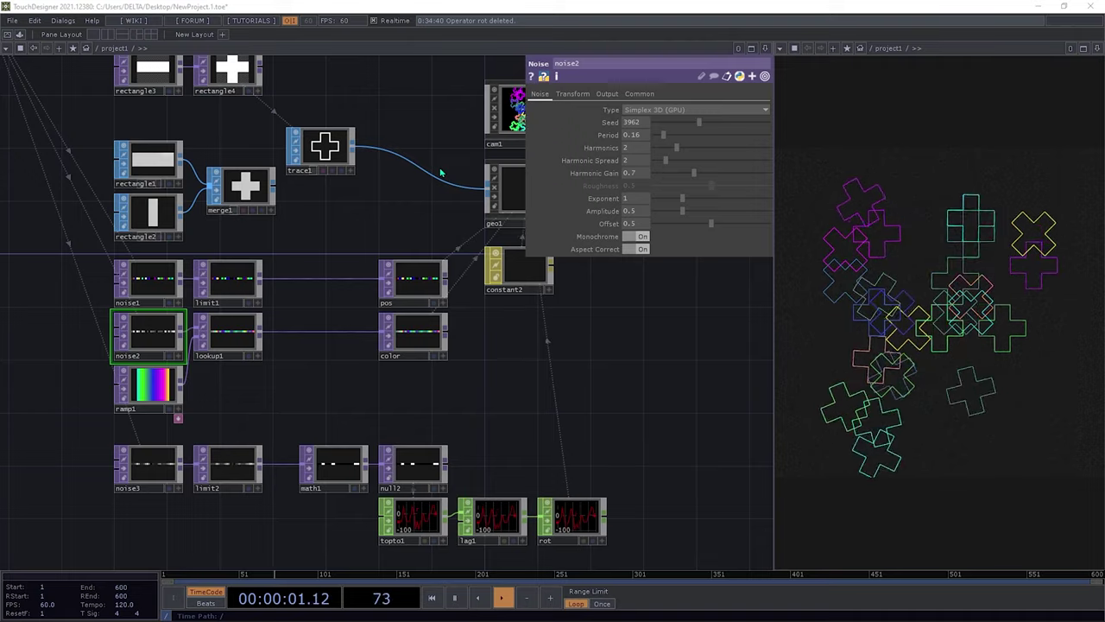
pyautogui.moveTo(331, 166)
pyautogui.mouseDown()
pyautogui.moveTo(332, 206)
pyautogui.moveTo(331, 166)
pyautogui.mouseUp()
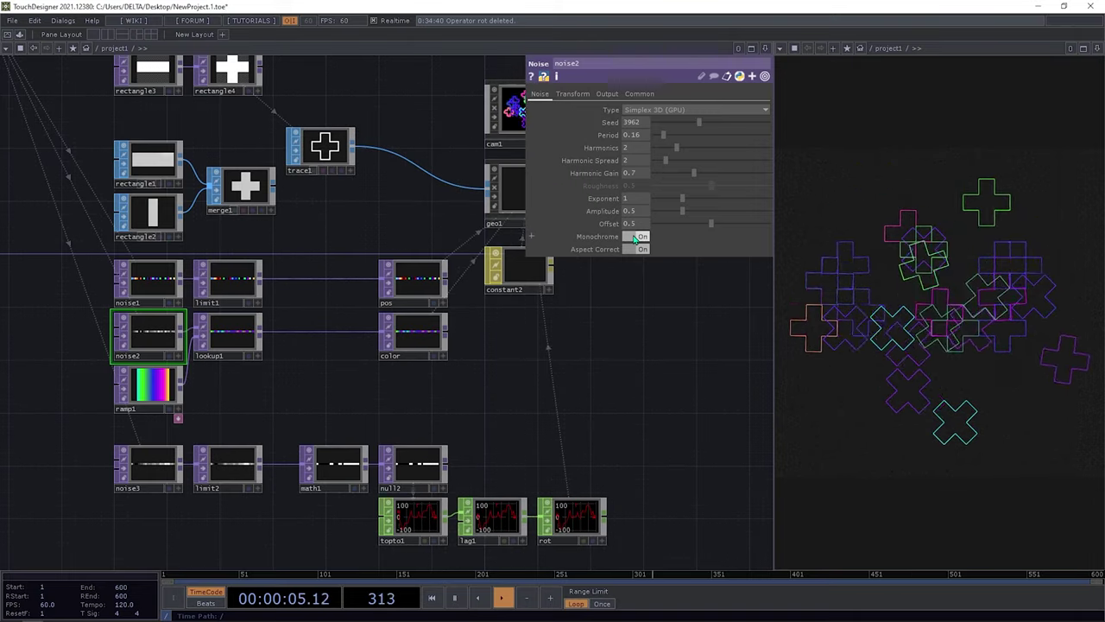